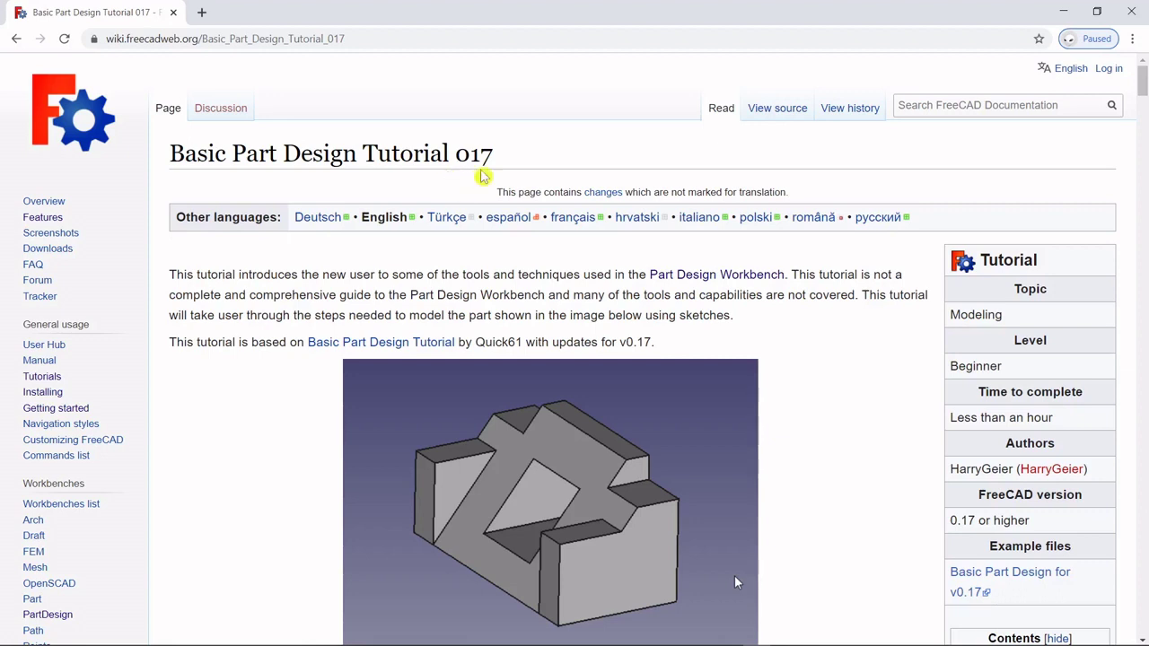
- Read through the Basic Part Design Tutorial 017 page, examining the finished part, its dimensioned drawing and the construction instructions
scroll(587, 195, down, 5)
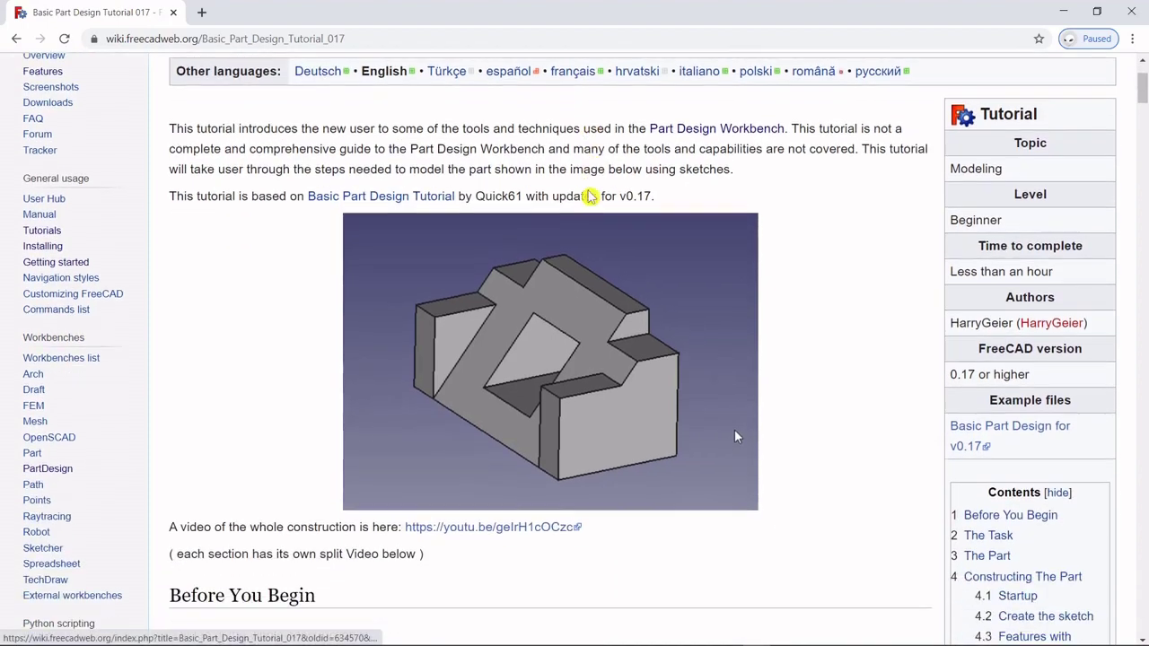
scroll(629, 159, down, 7)
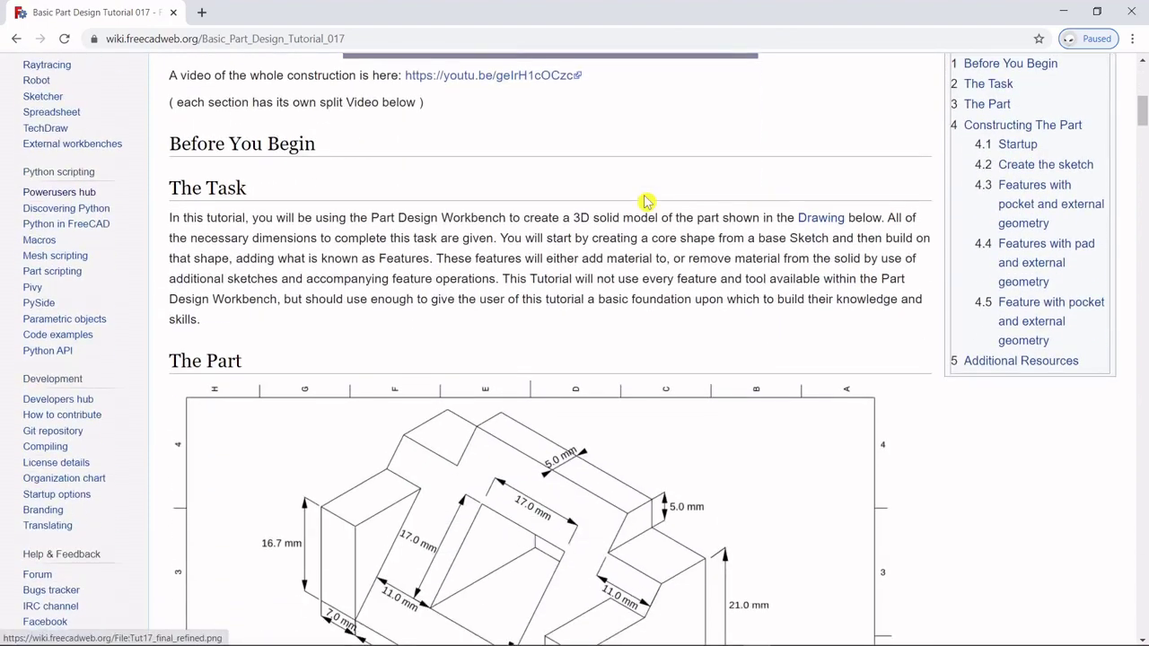
scroll(642, 219, down, 3)
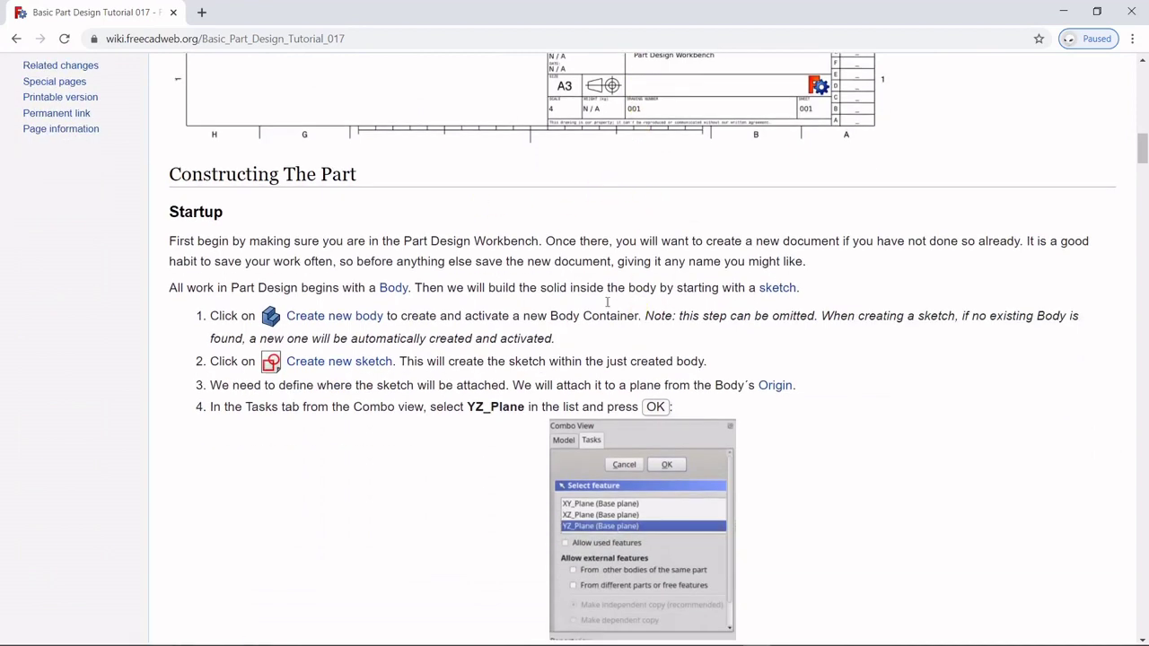
scroll(588, 359, up, 4)
scroll(588, 362, down, 2)
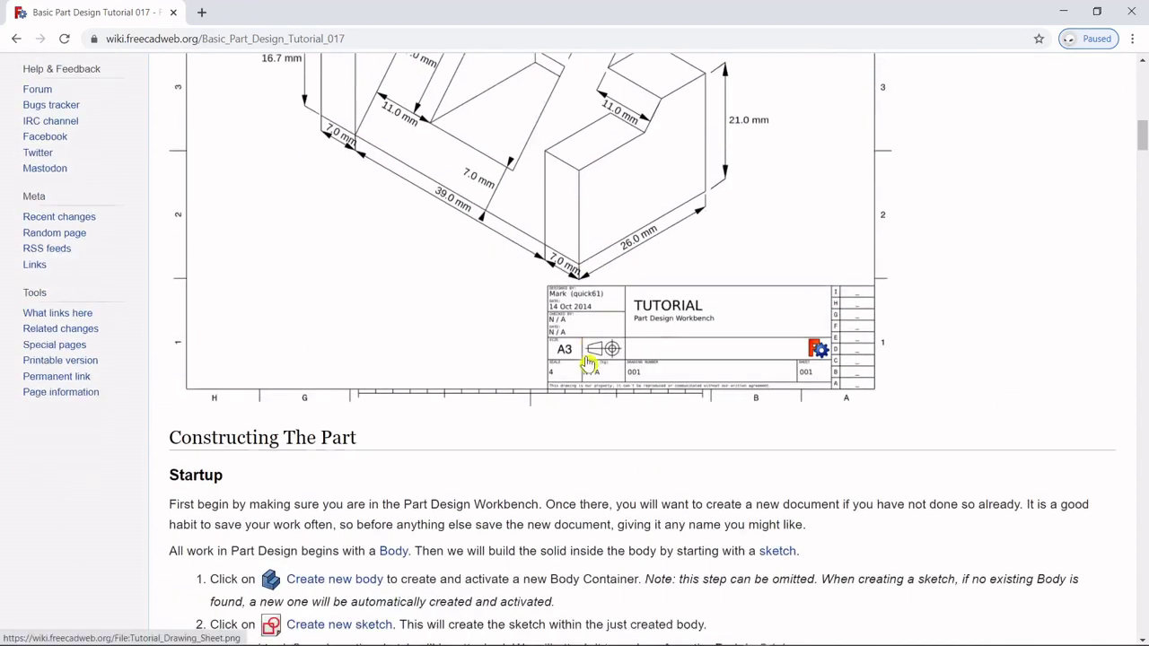
scroll(631, 337, down, 9)
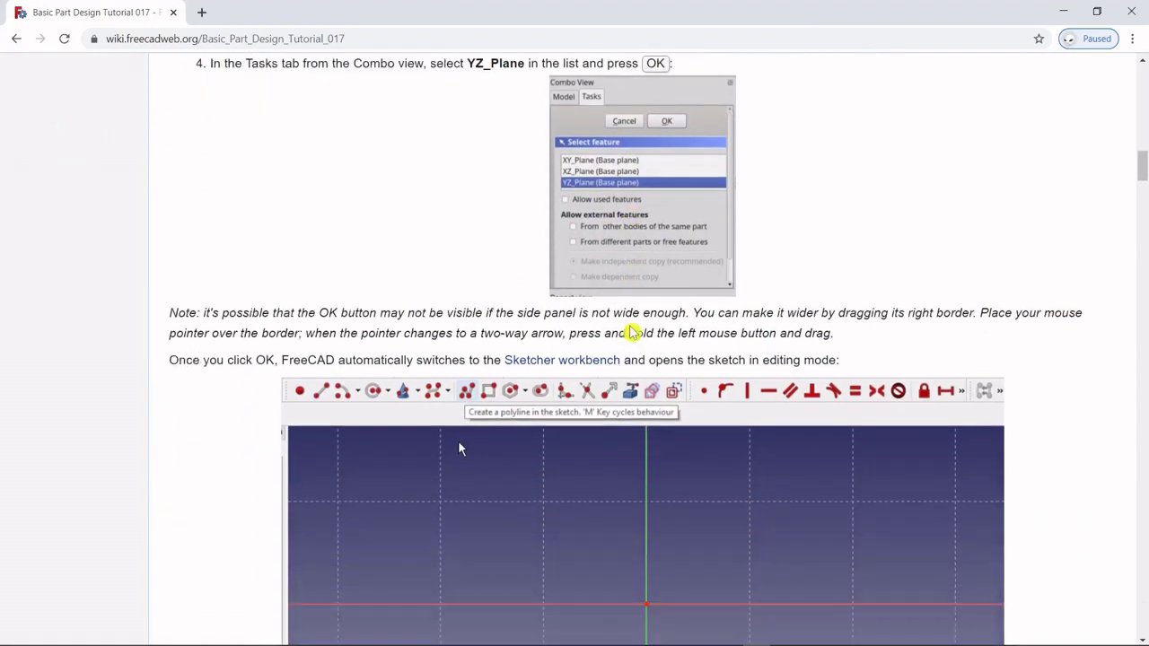
scroll(632, 333, down, 3)
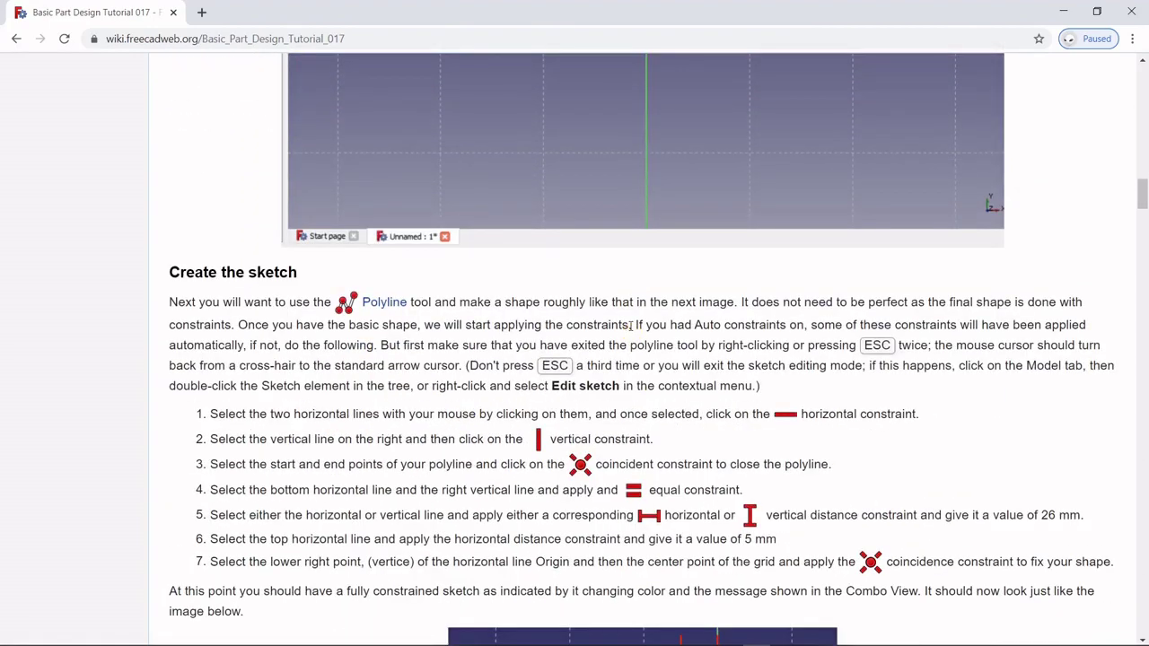
scroll(655, 324, up, 14)
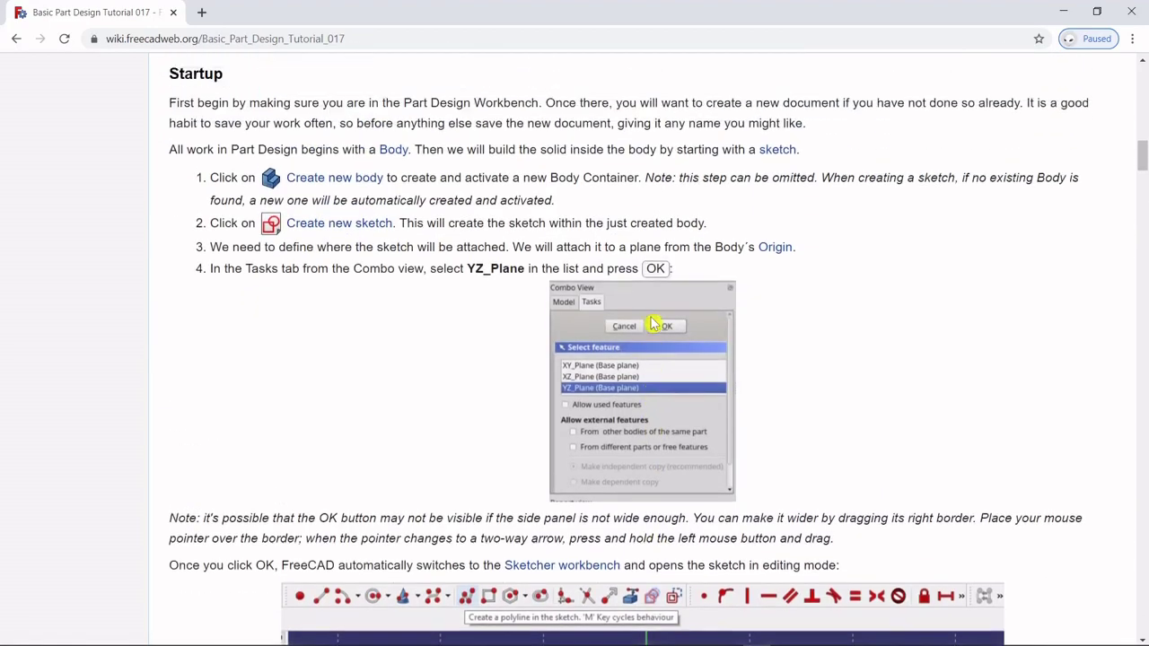
scroll(653, 325, up, 10)
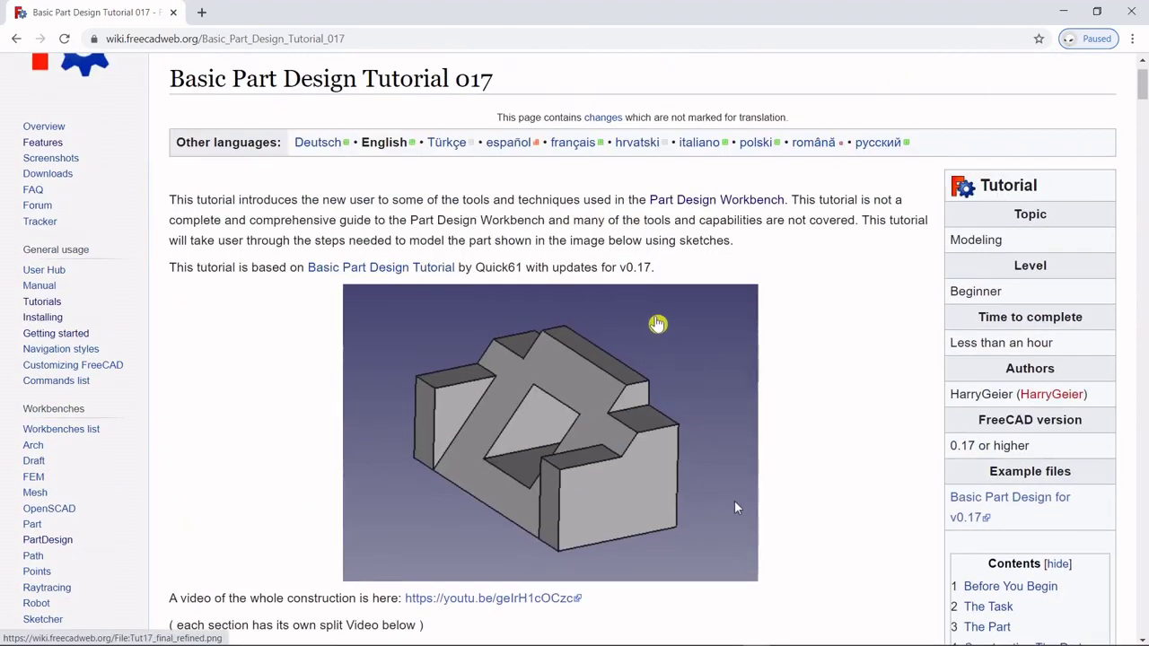
scroll(645, 269, down, 3)
scroll(645, 268, down, 10)
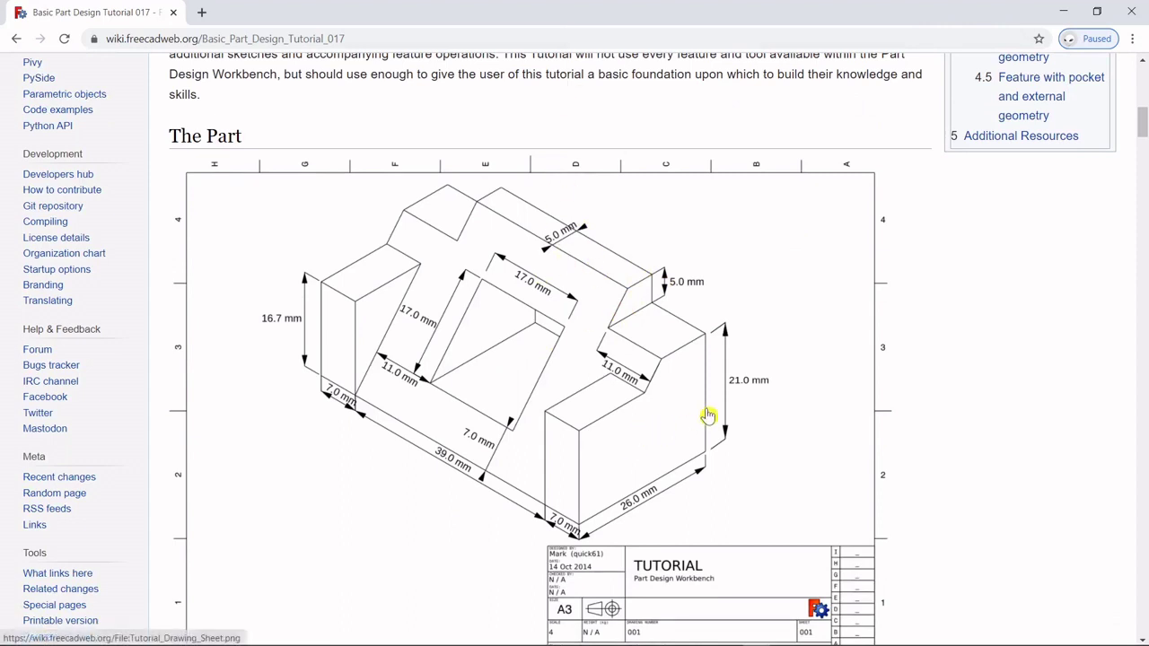
- Switch from the browser to FreeCAD, create a new document and activate the Part Design workbench
click(1063, 18)
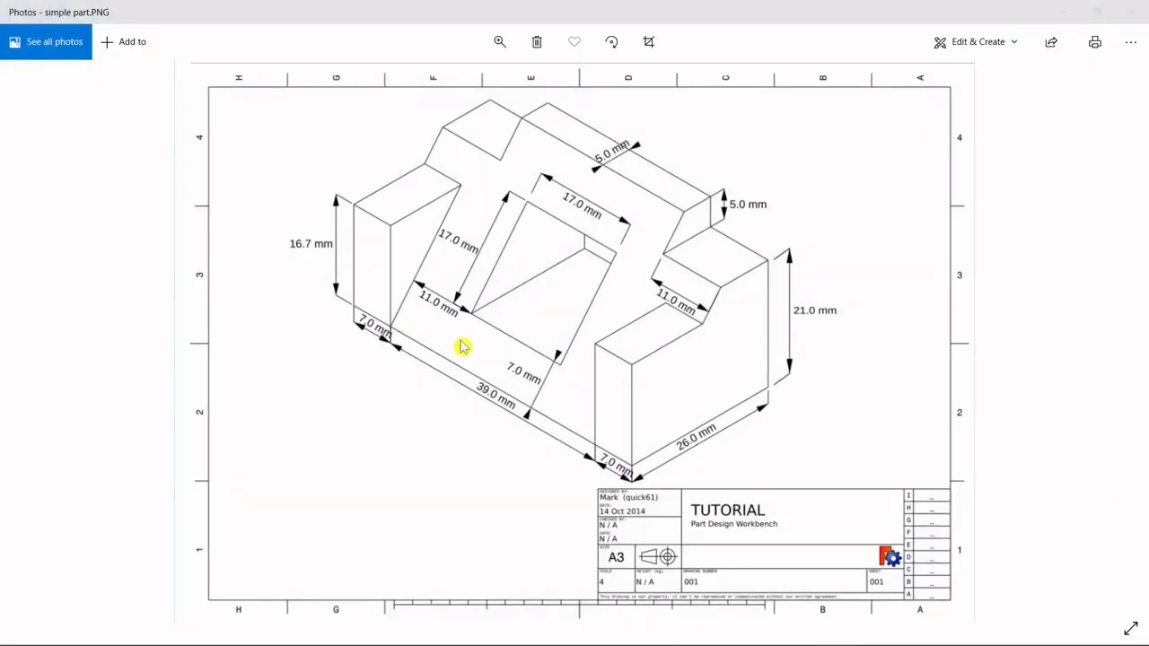
key(alt+Tab)
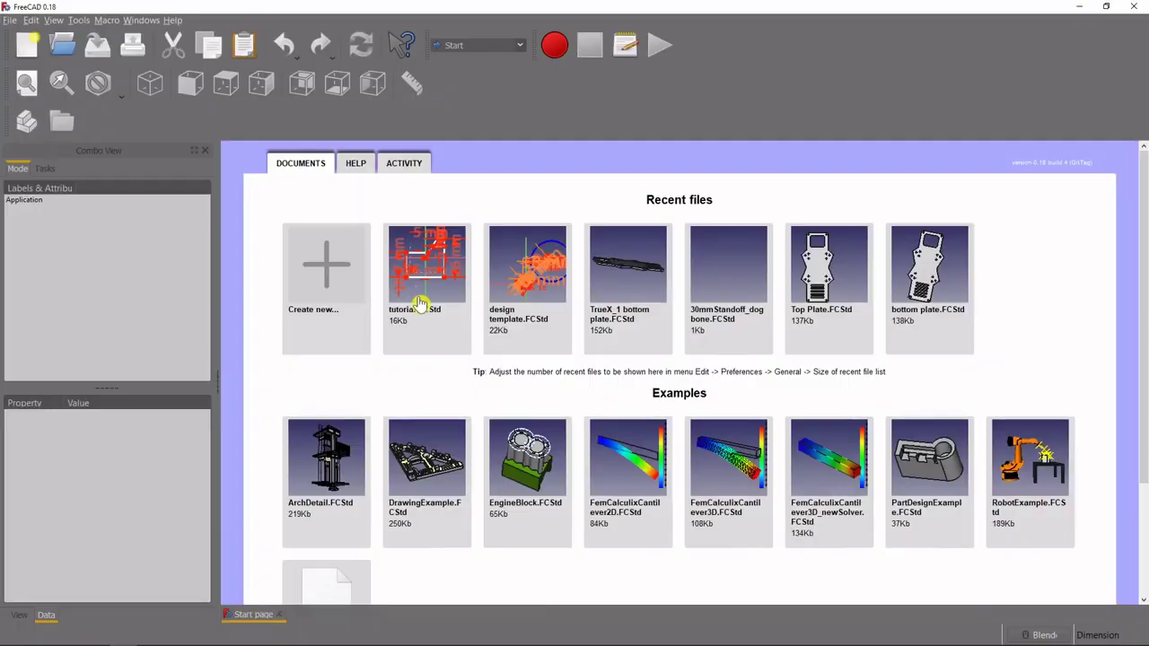
click(331, 269)
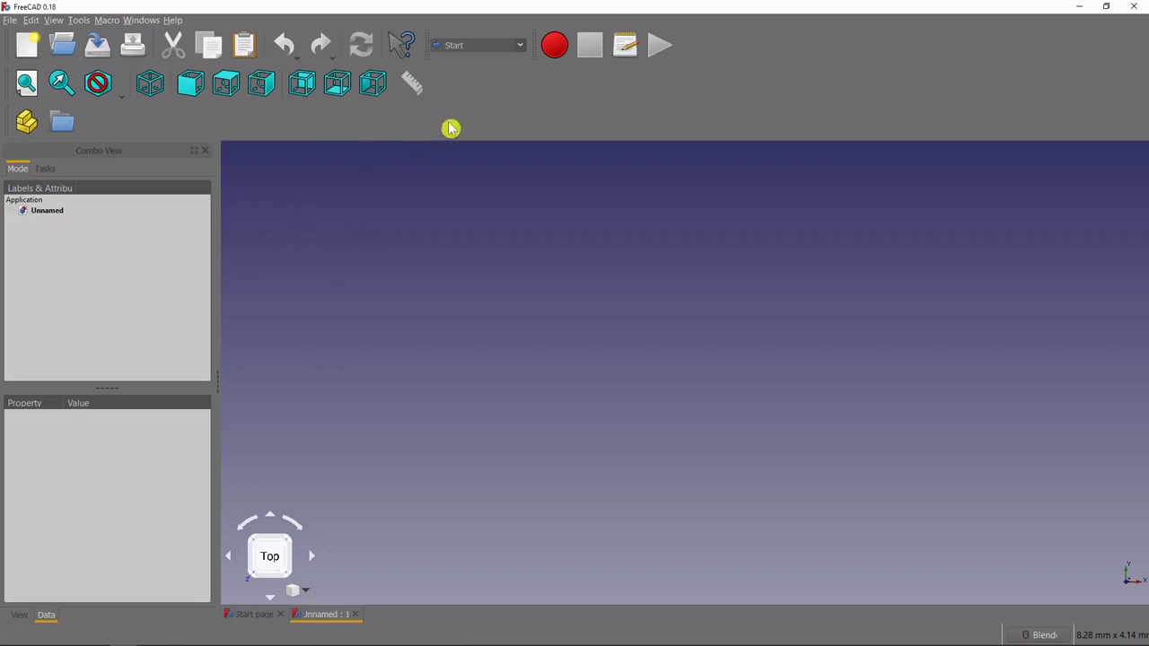
click(520, 46)
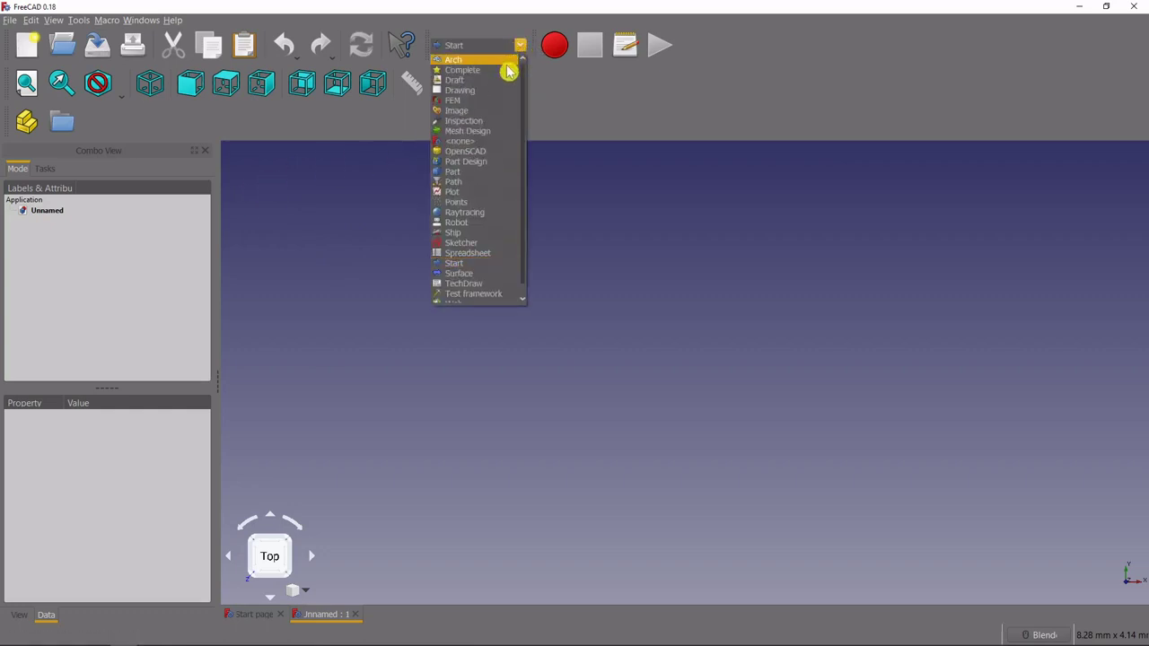
click(493, 163)
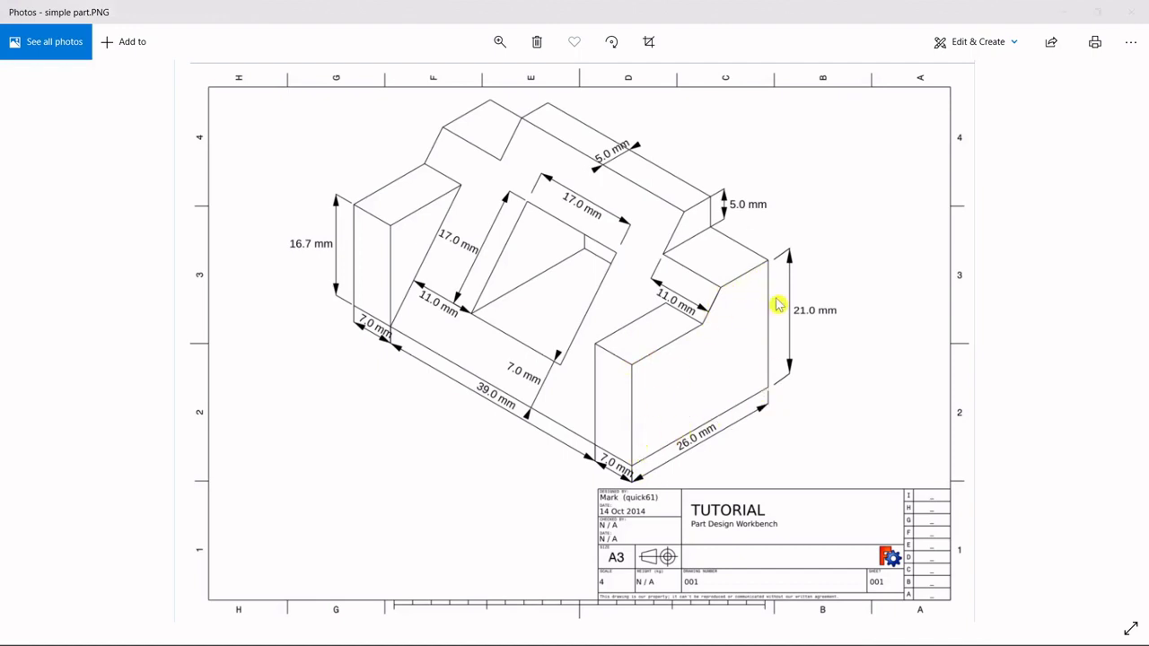
- Create a new sketch on the YZ_Plane (Base plane) of the body
key(alt+Tab)
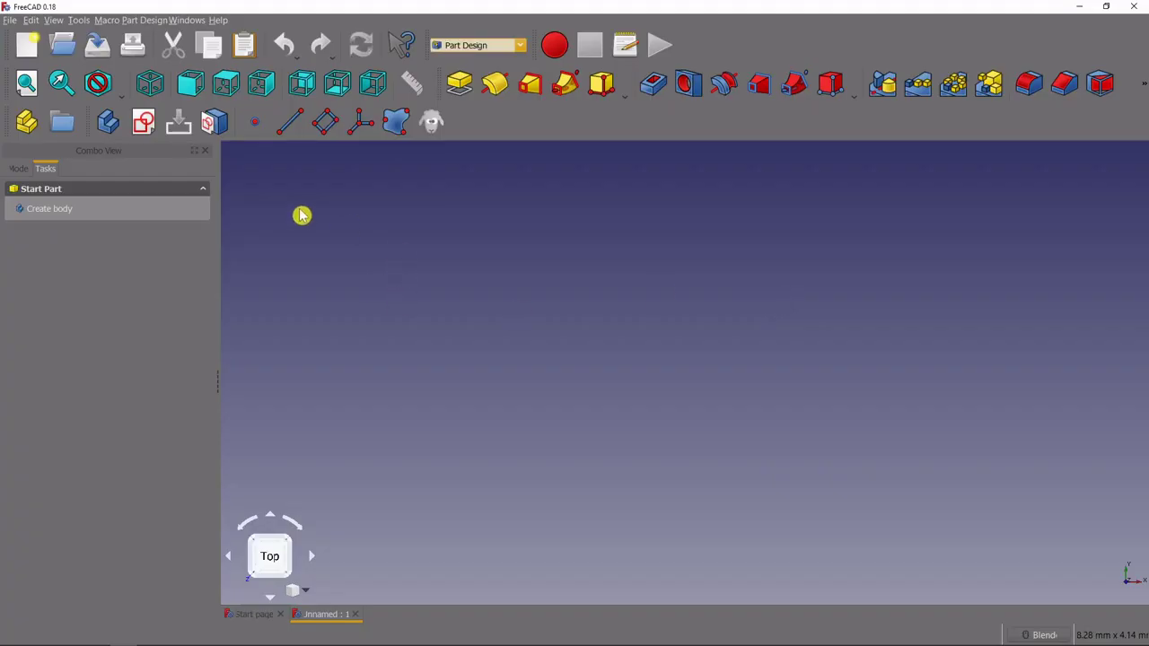
click(145, 125)
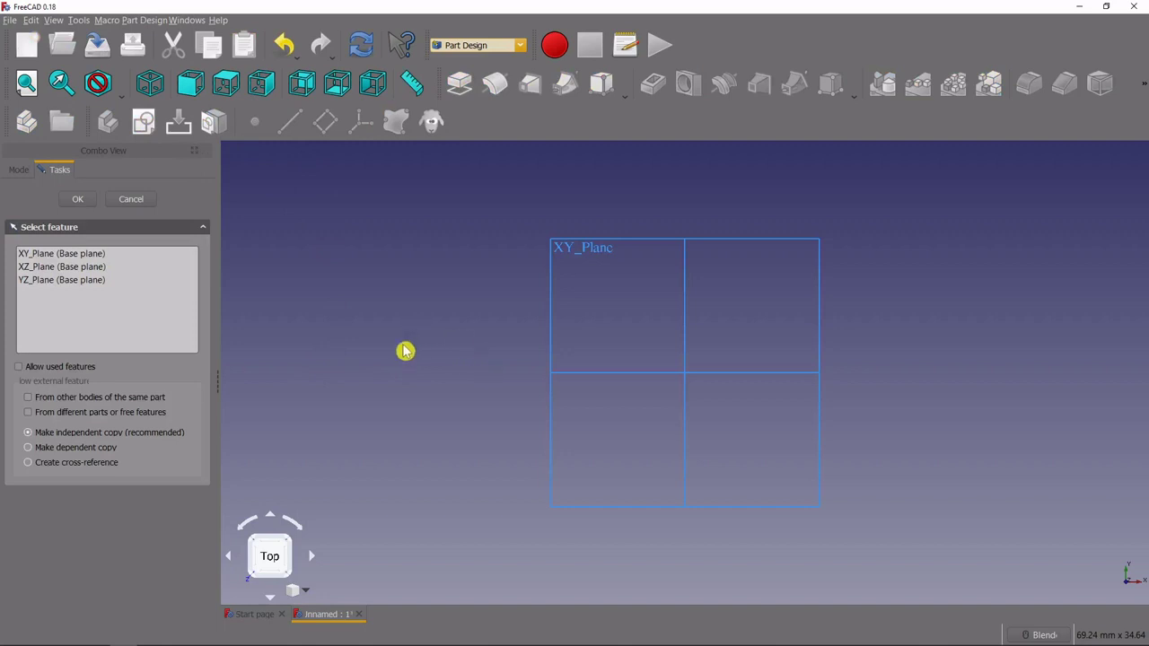
click(312, 559)
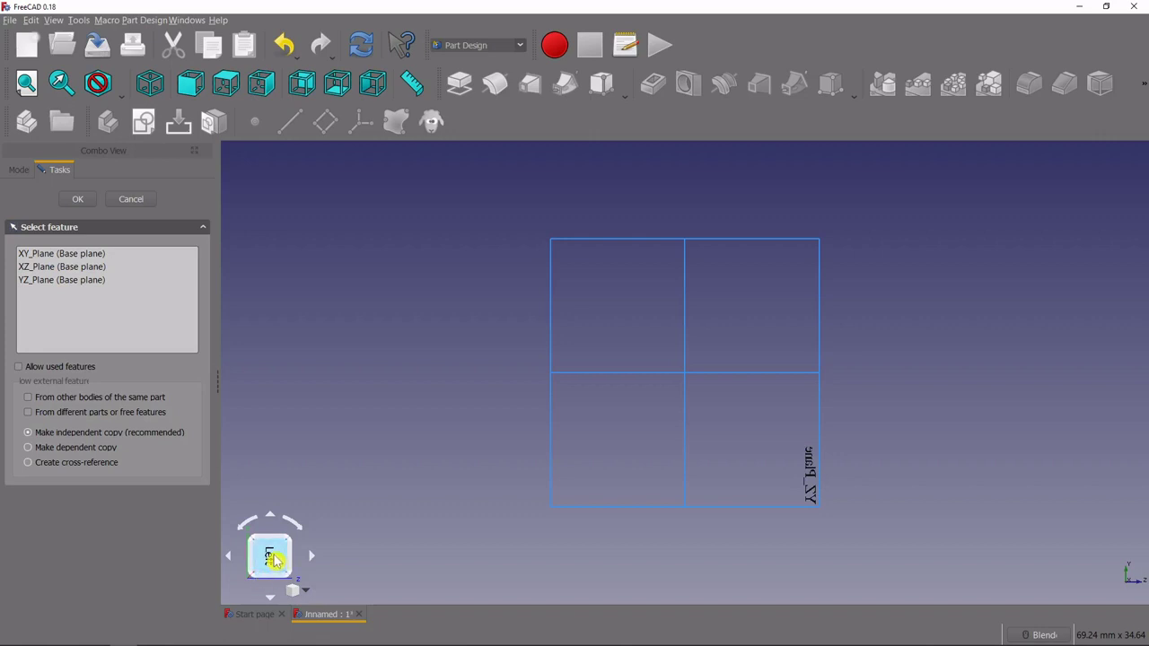
click(274, 558)
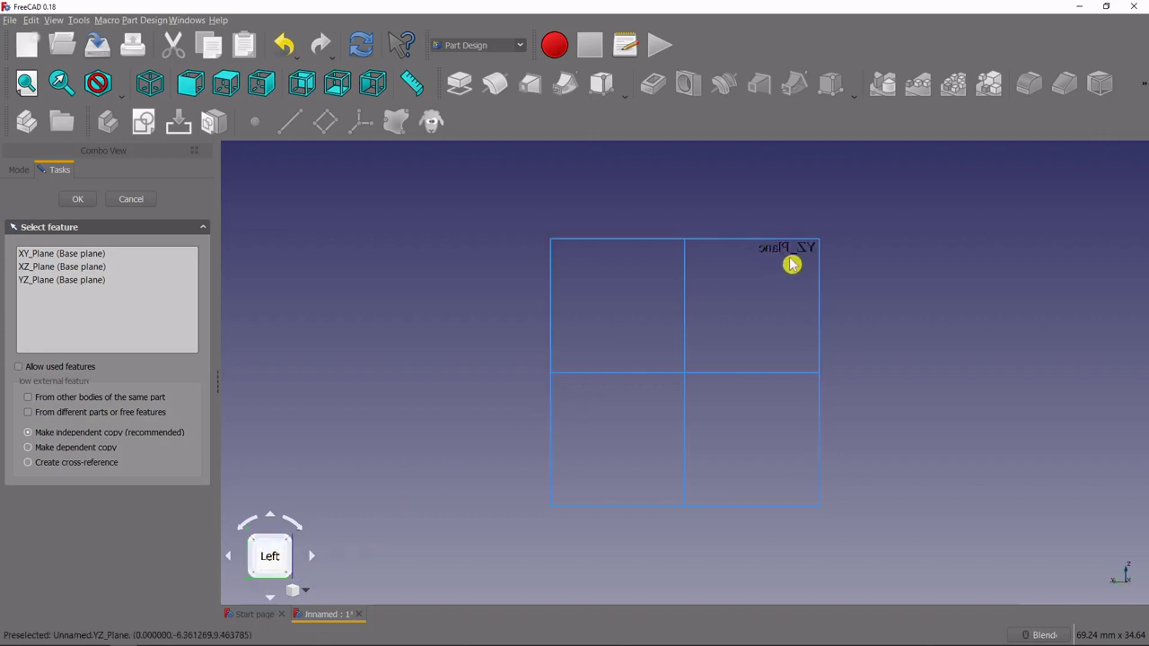
click(54, 280)
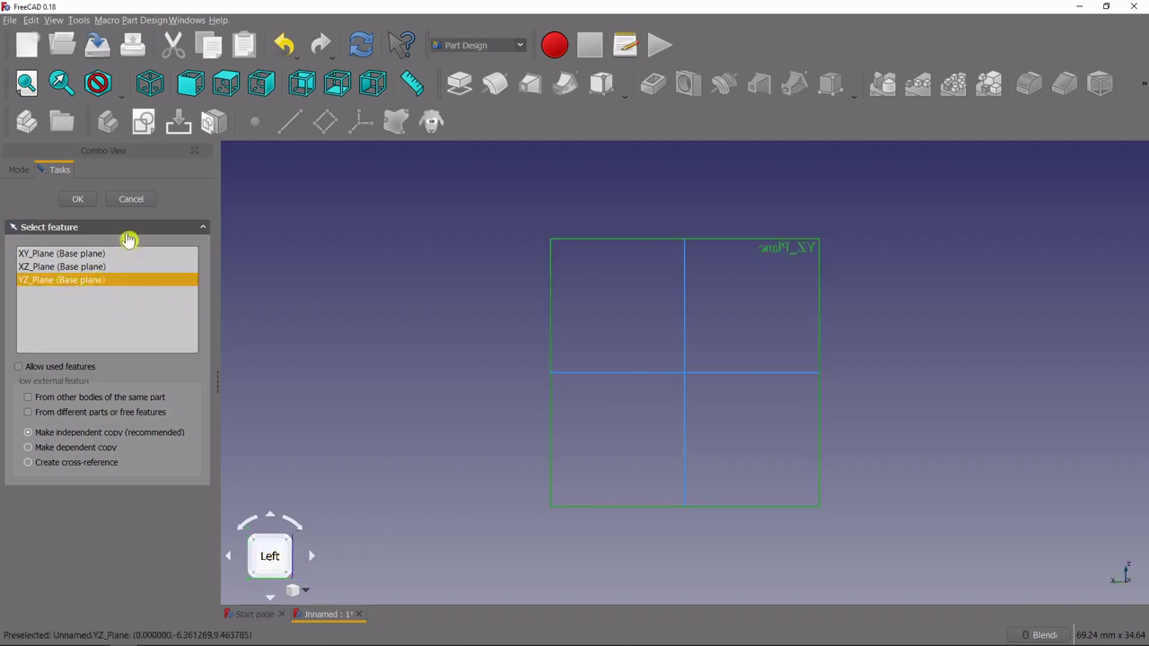
click(79, 201)
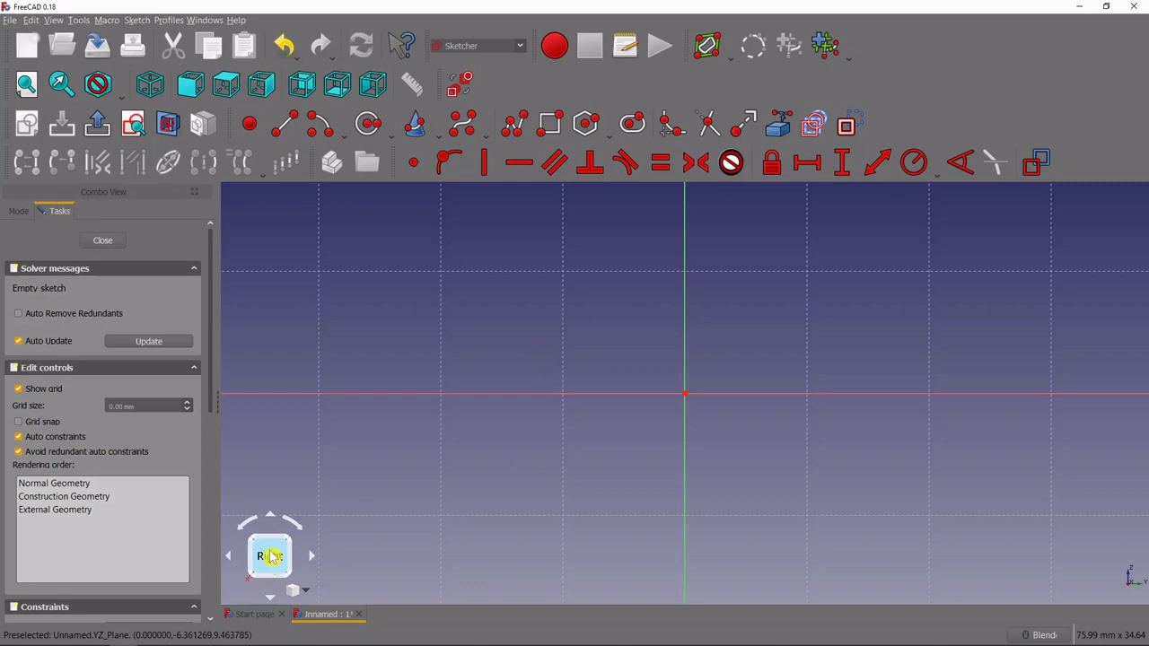
- Sketch a closed six-sided polyline around the origin as the side profile, with a short top edge, a sloped edge and a lower step
scroll(699, 387, down, 1)
scroll(758, 381, down, 2)
key(alt+Tab)
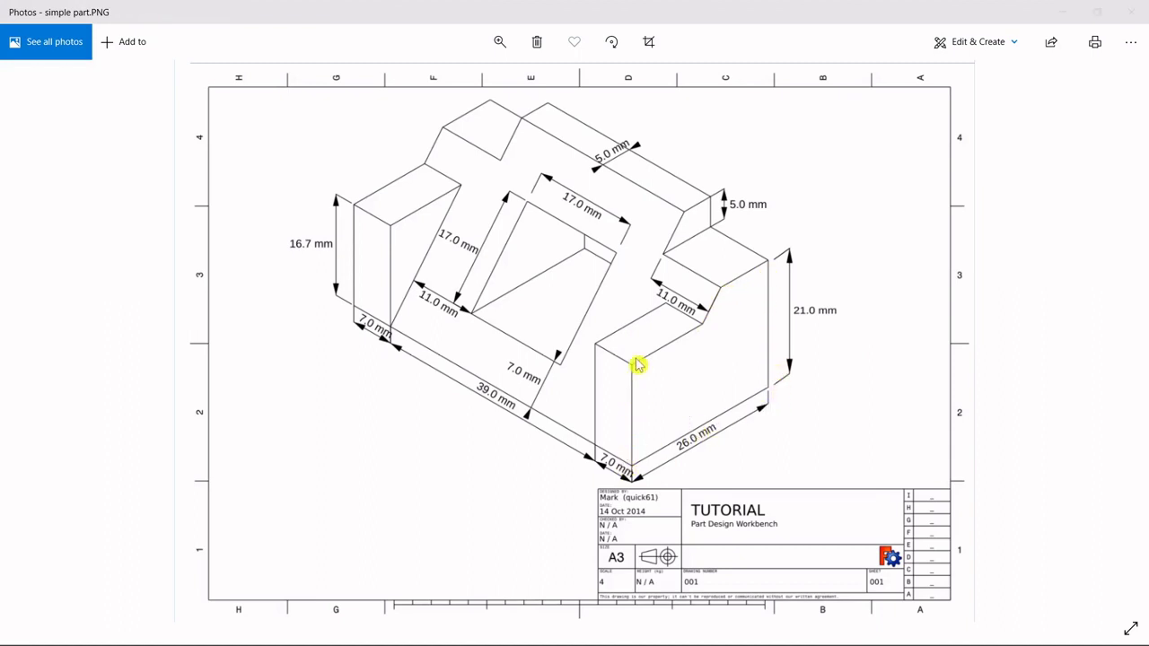
key(alt+Tab)
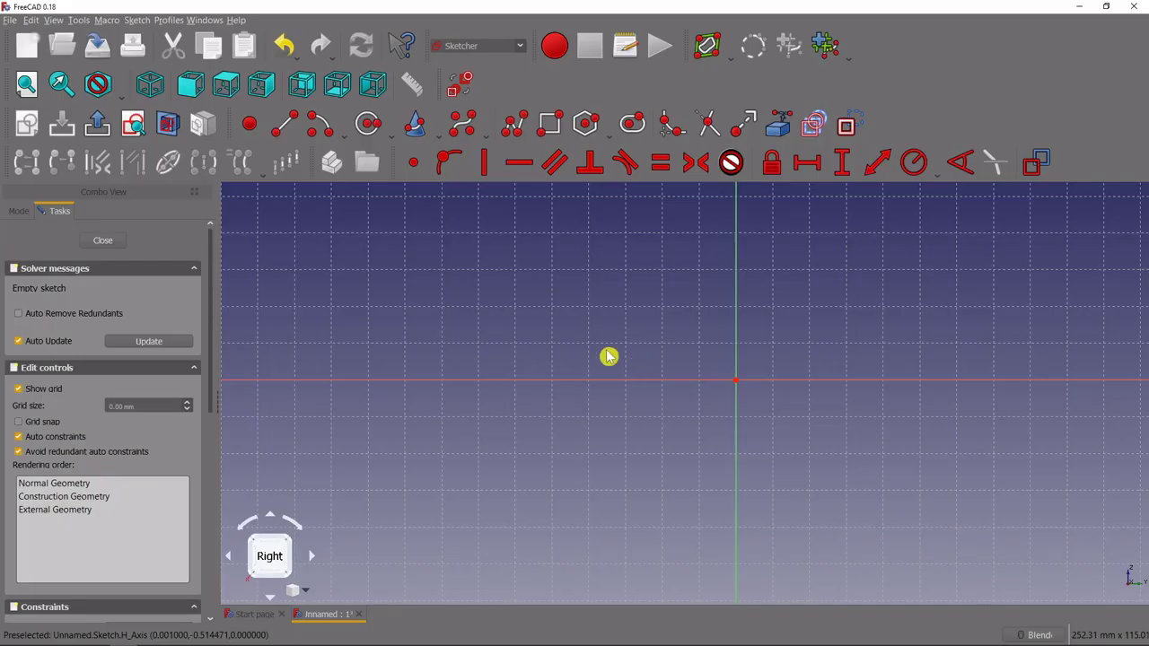
click(517, 128)
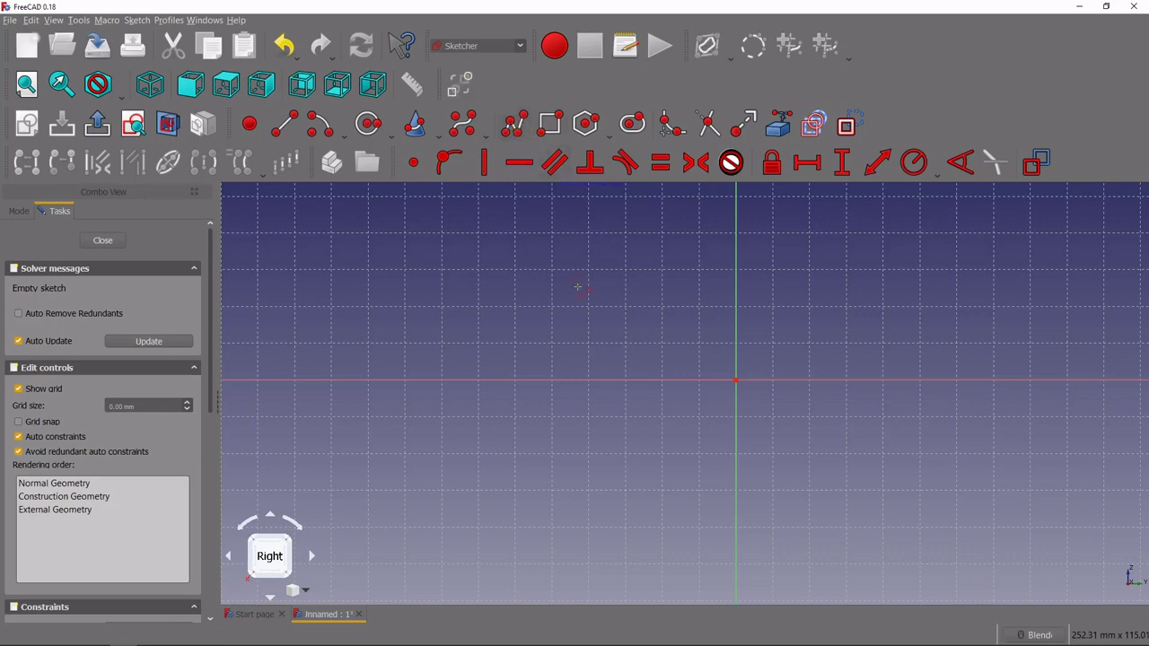
click(622, 318)
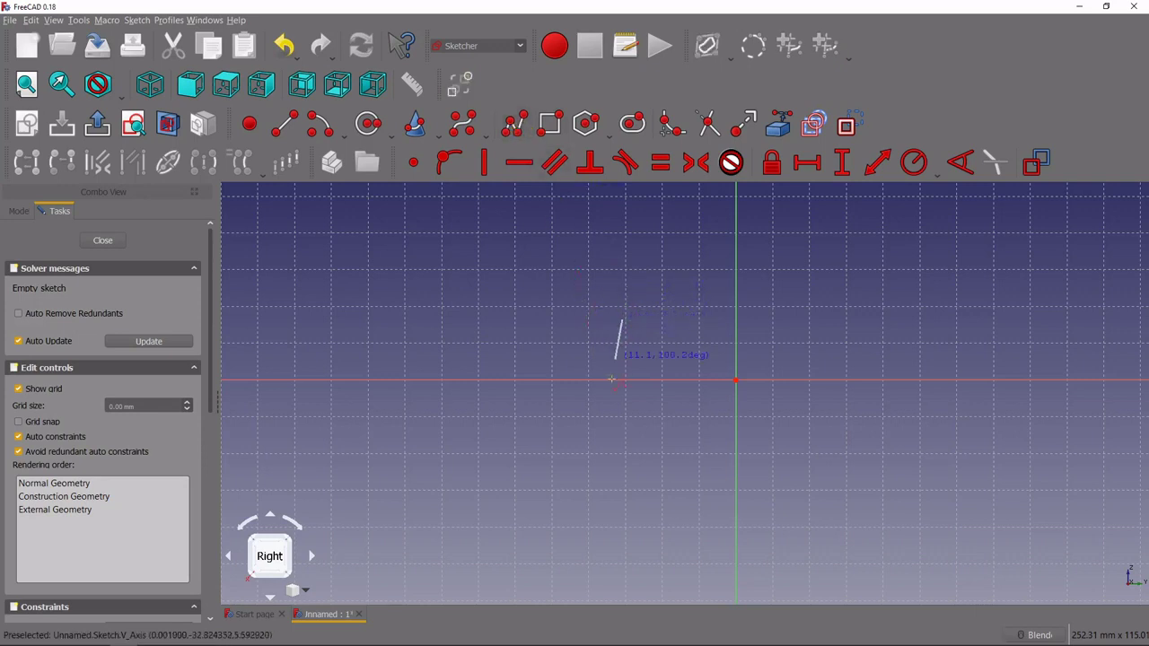
click(622, 446)
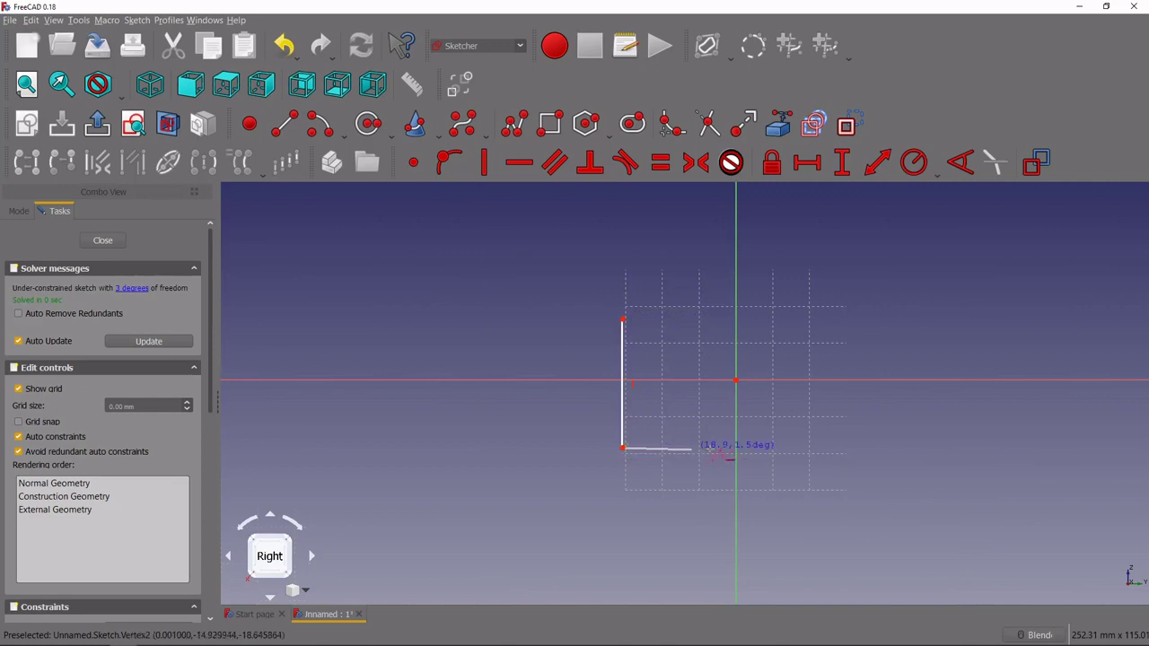
click(837, 448)
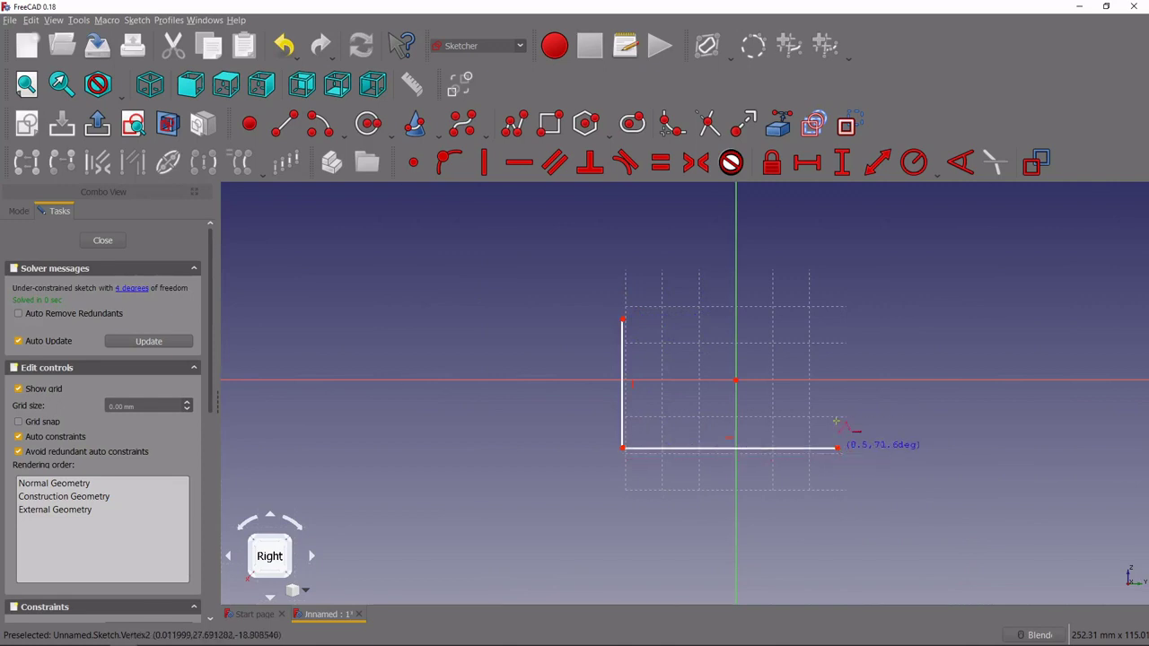
click(783, 238)
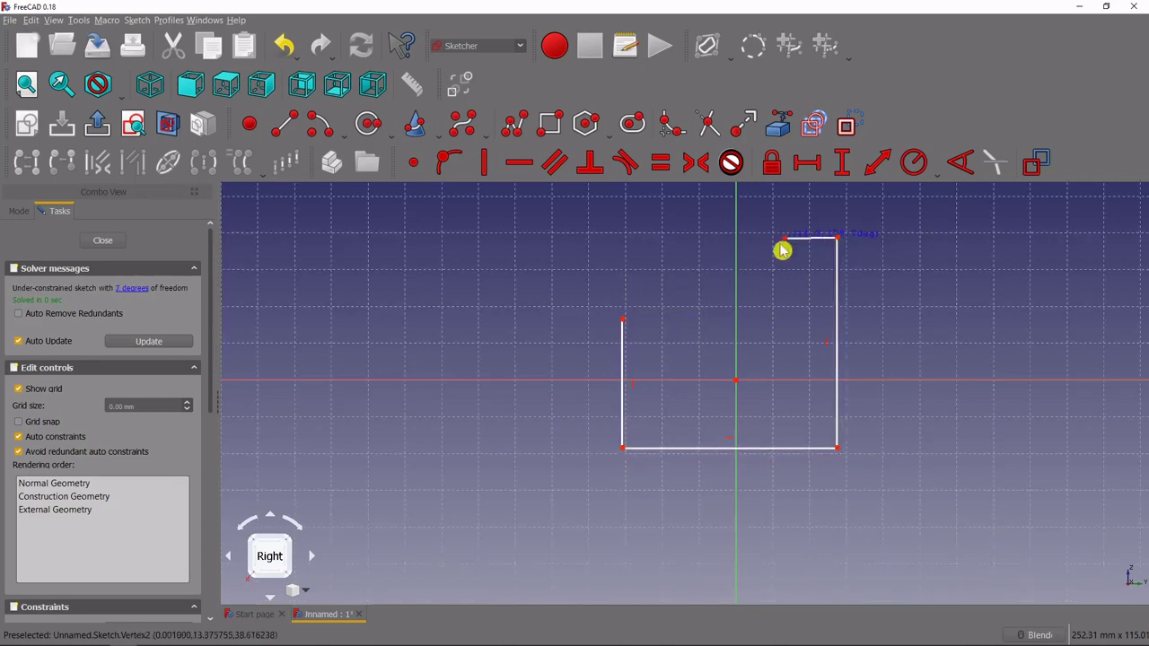
click(723, 314)
click(621, 317)
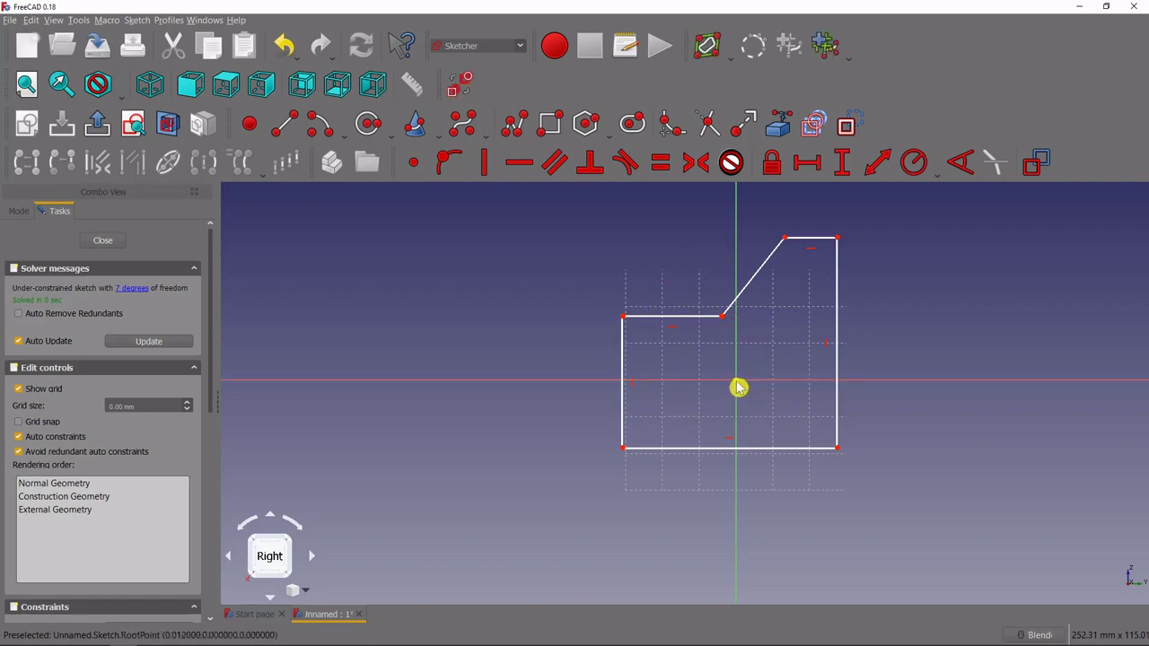
- Constrain the profile's upper-right and lower-left corners symmetric about the origin, and move the lower step edge further down
click(838, 238)
click(624, 449)
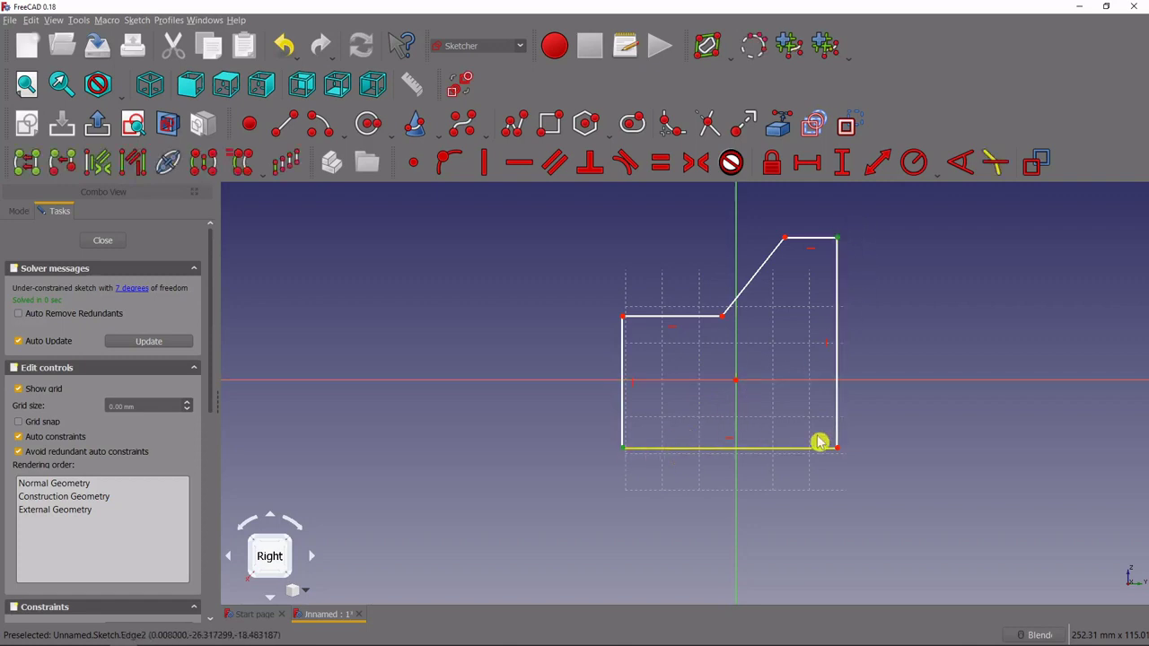
click(742, 386)
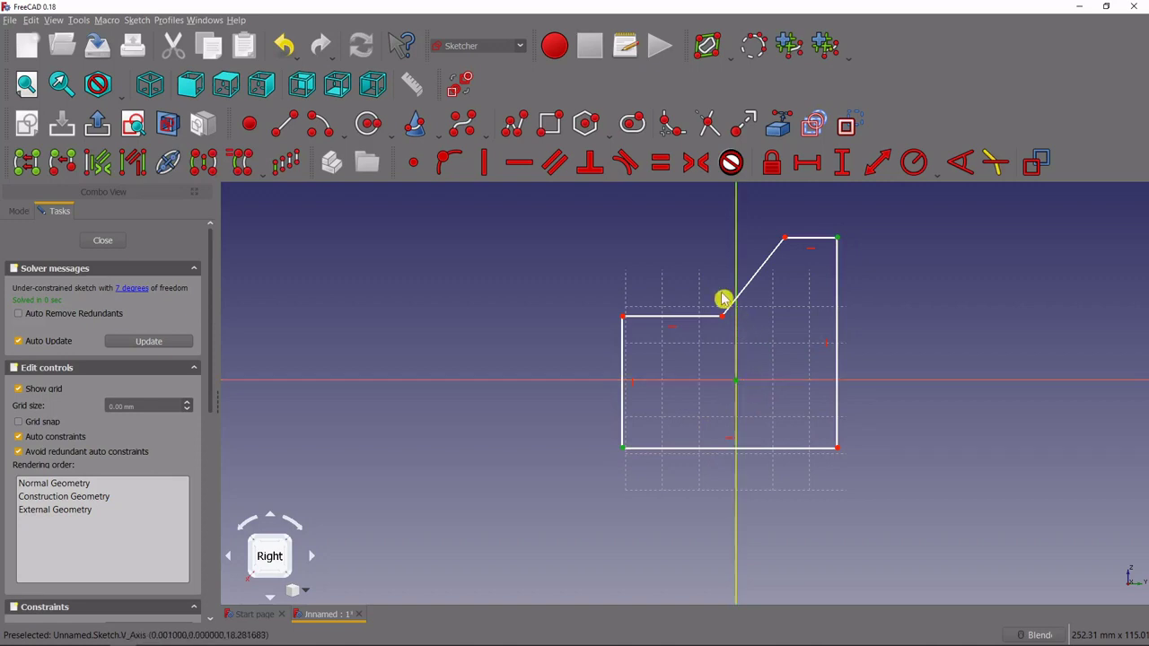
click(697, 163)
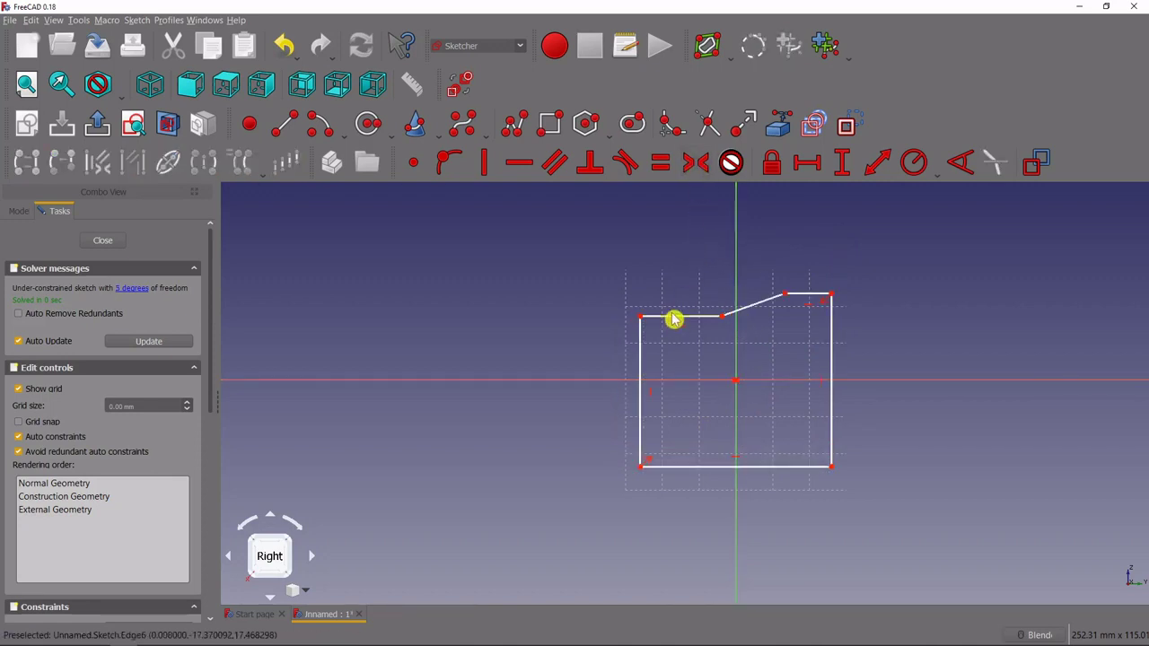
drag(672, 326, 682, 362)
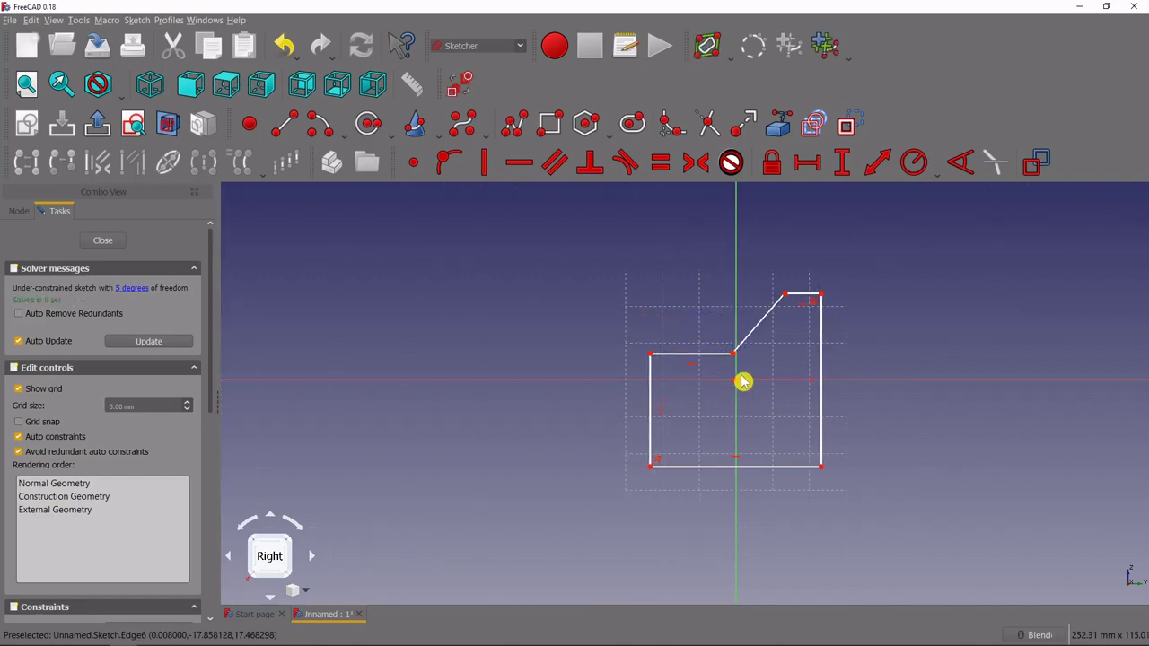
- Check the part drawing, constrain the profile's bottom edge to a horizontal length of 26 mm and place its dimension below the edge
key(alt+Tab)
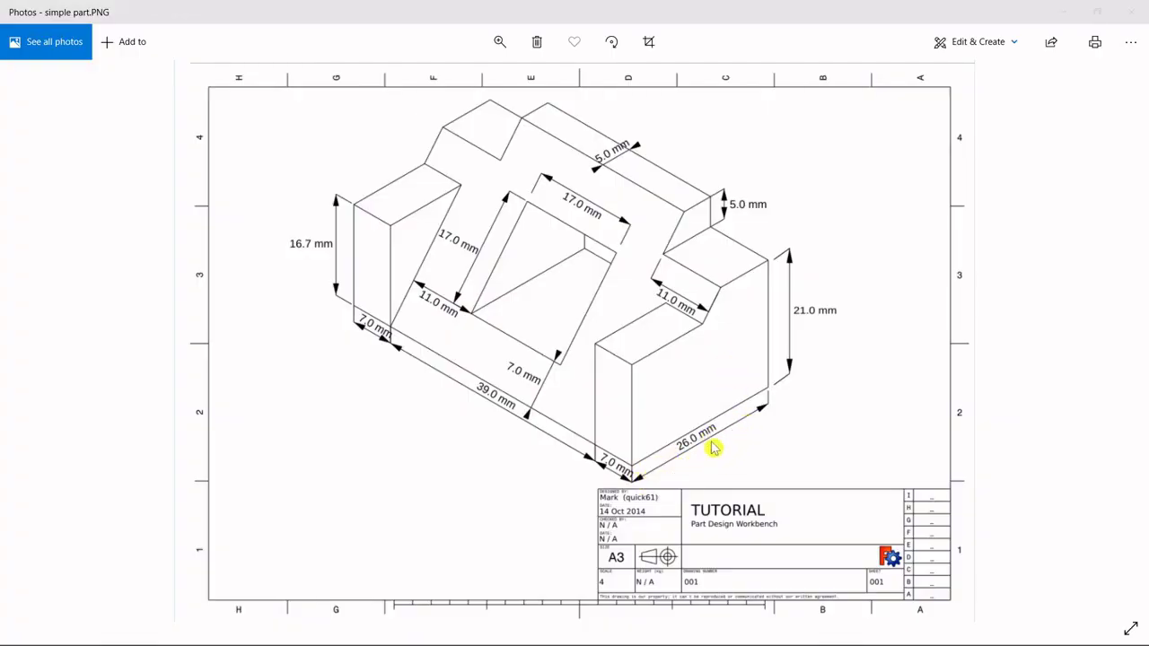
key(alt+Tab)
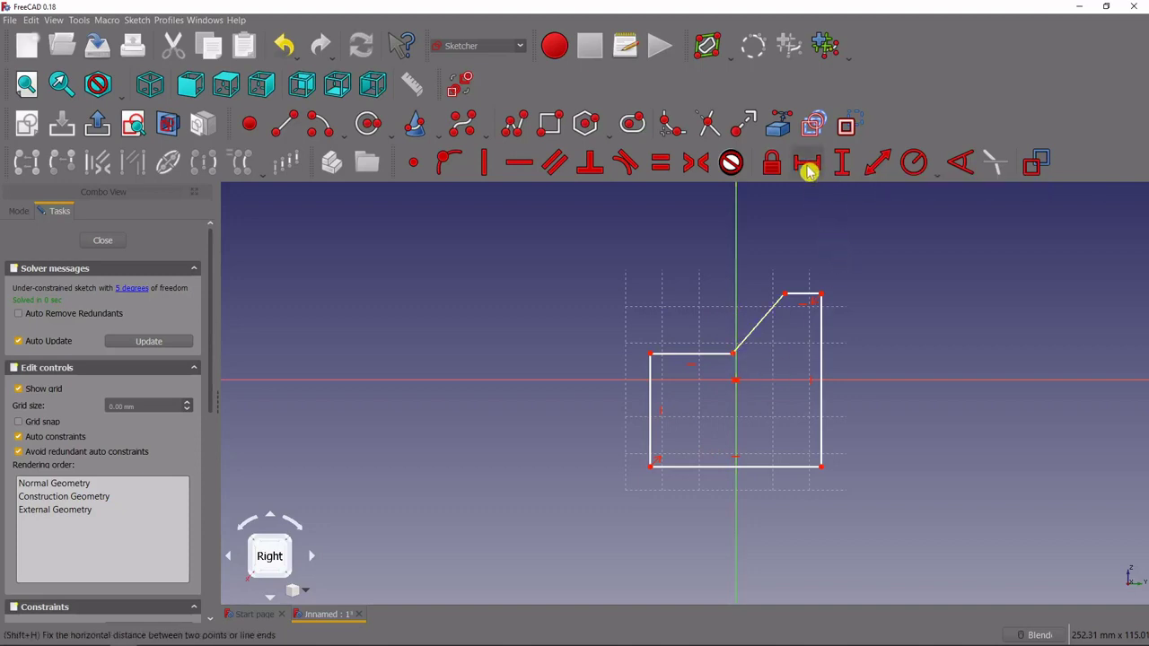
click(808, 170)
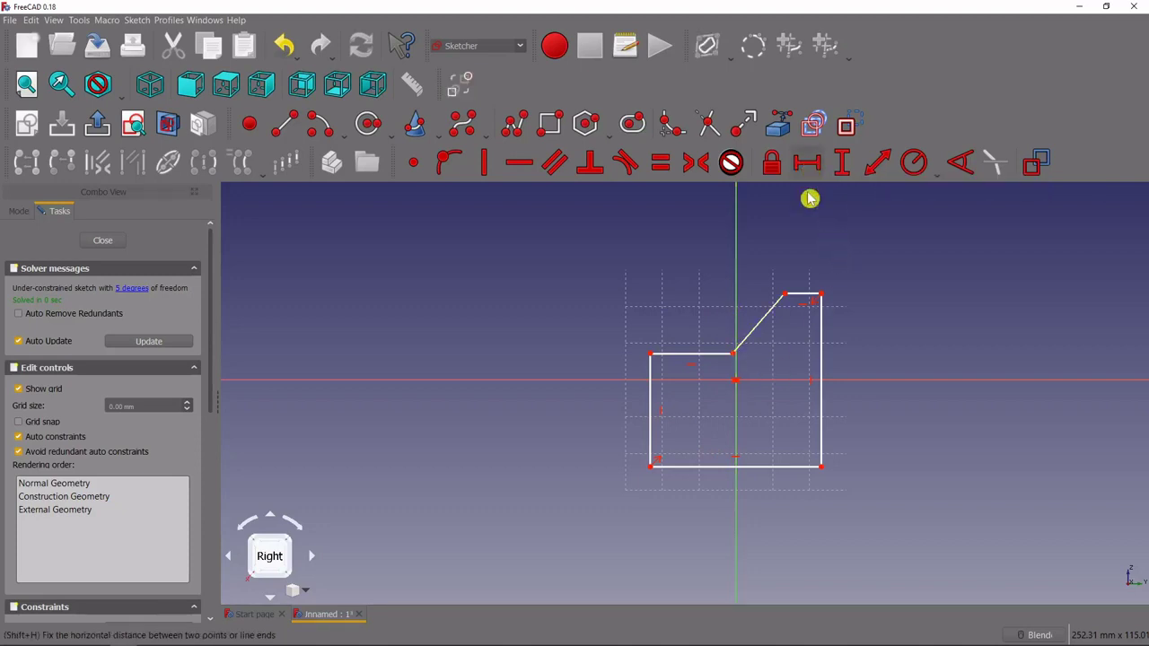
click(710, 468)
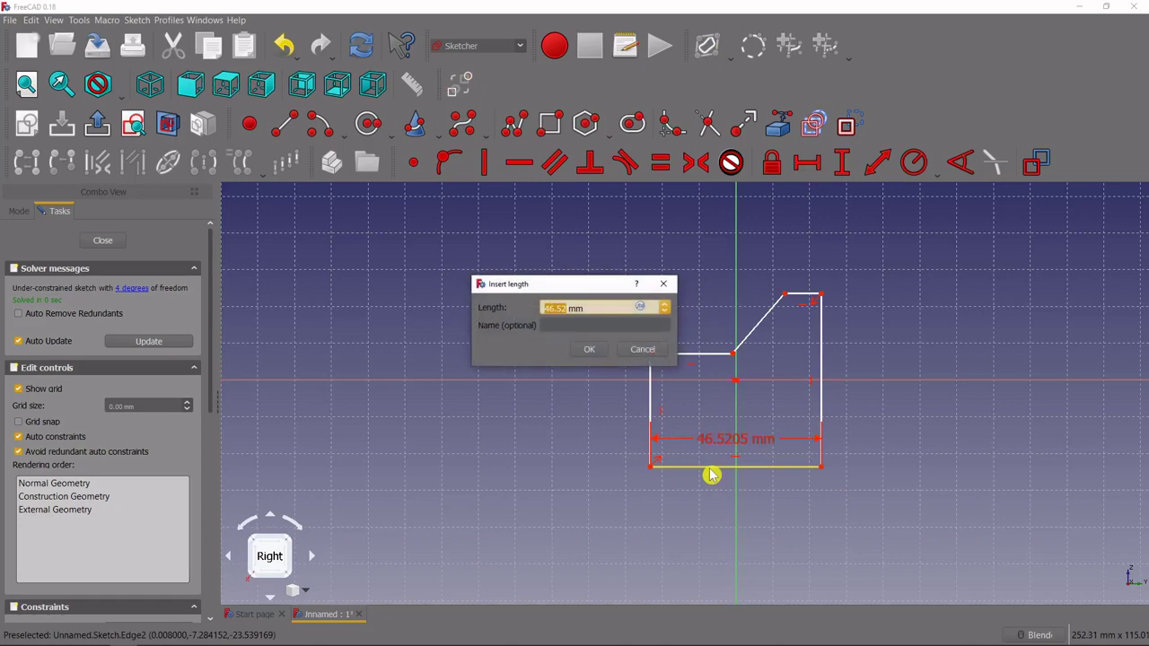
key(Return)
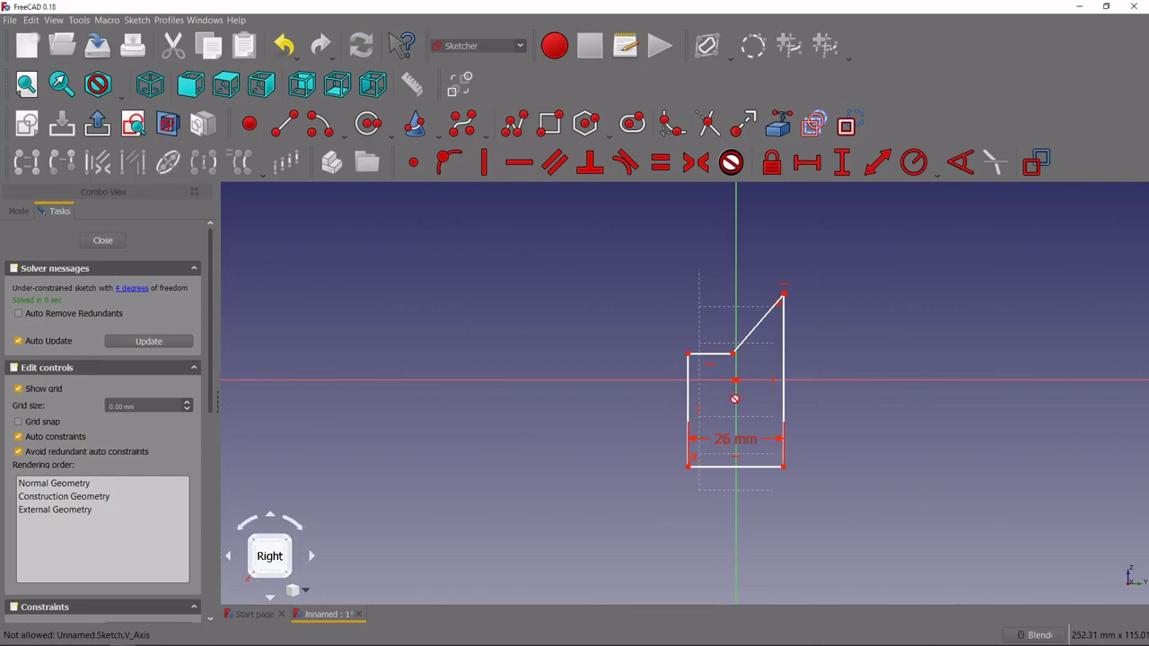
mouse_move(723, 442)
mouse_down()
mouse_move(718, 433)
mouse_move(726, 513)
mouse_move(733, 503)
mouse_up()
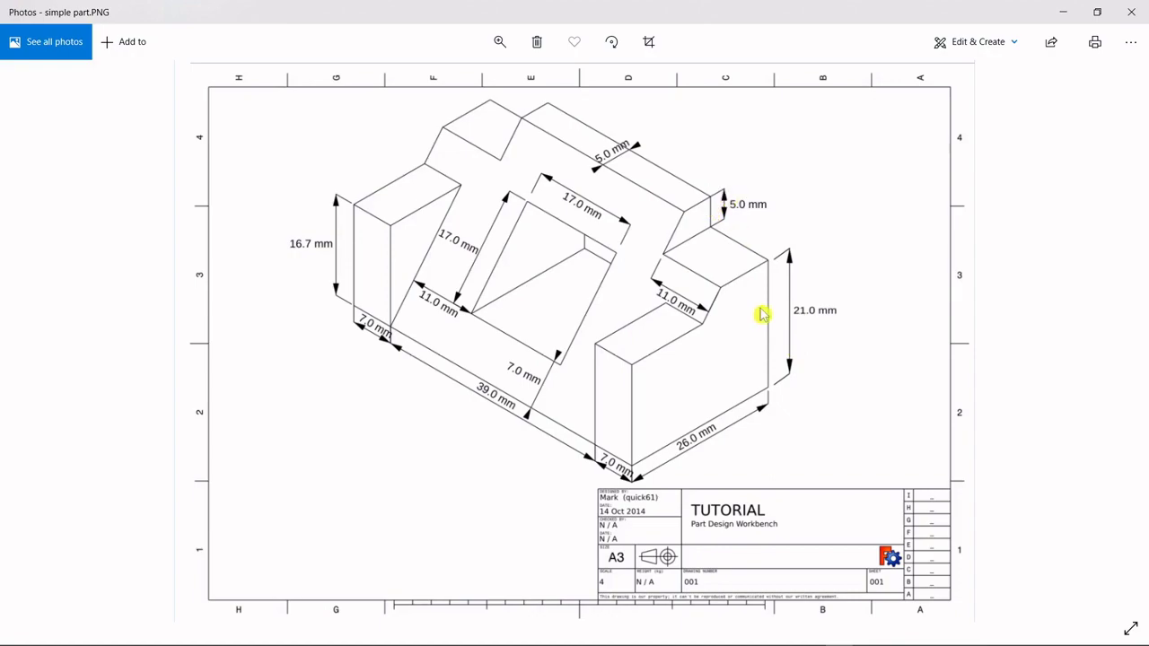
- Move the sloped edge further left, constrain the tall right edge to a height of 26 mm and place its dimension outside the profile
key(alt+Tab)
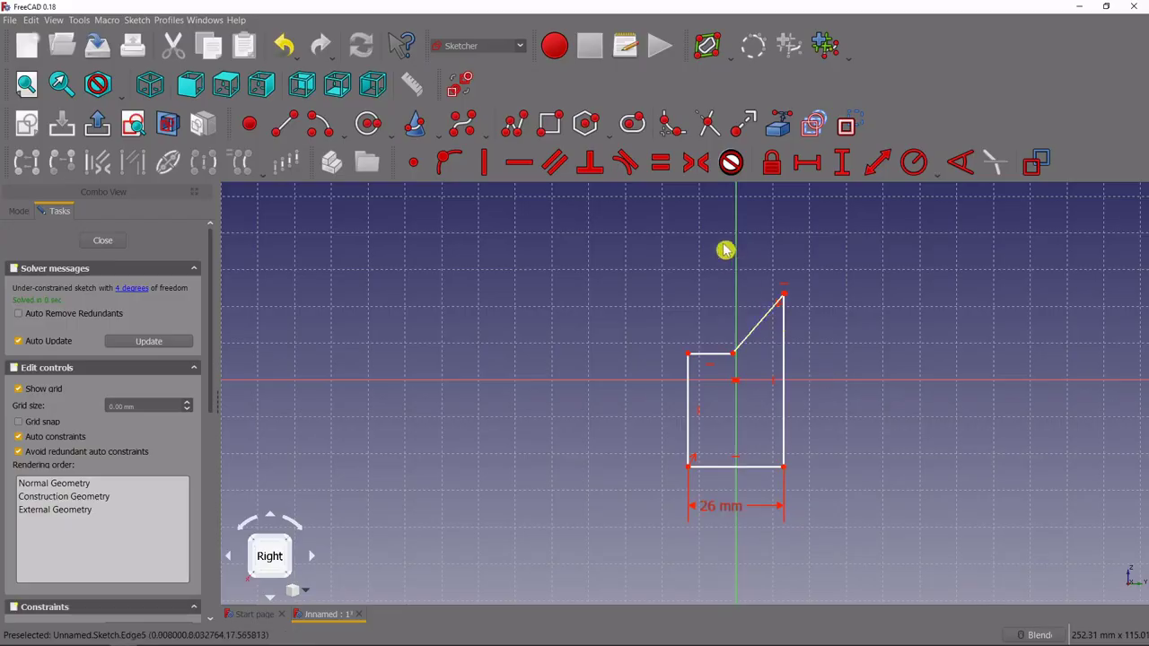
drag(765, 328, 736, 329)
click(841, 162)
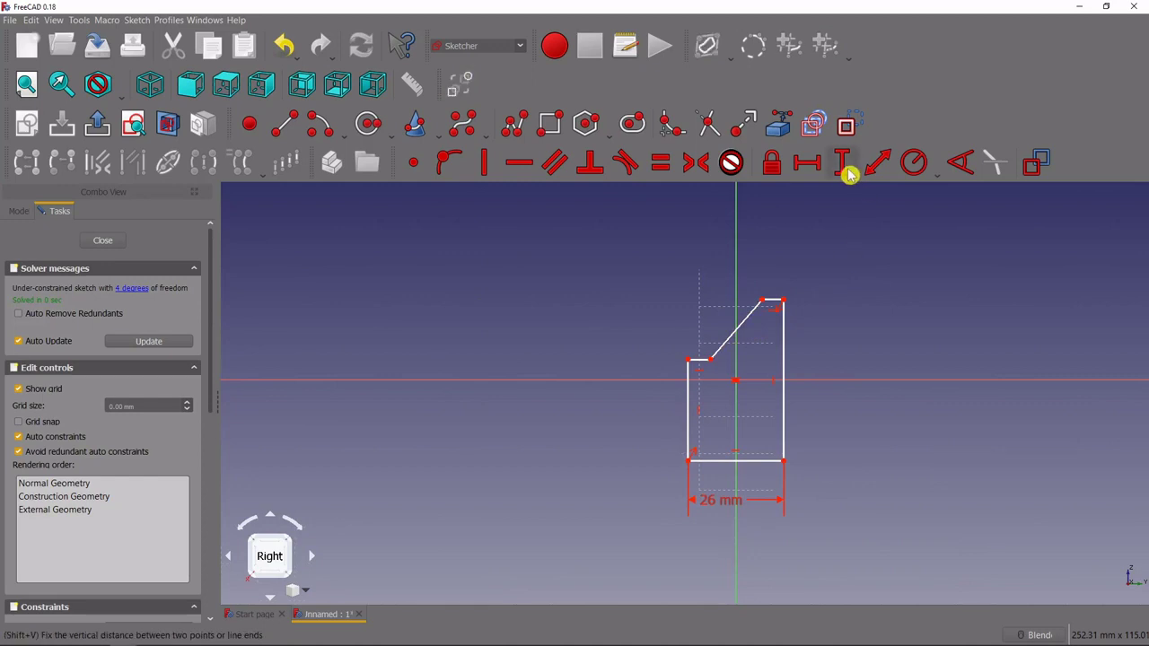
click(786, 359)
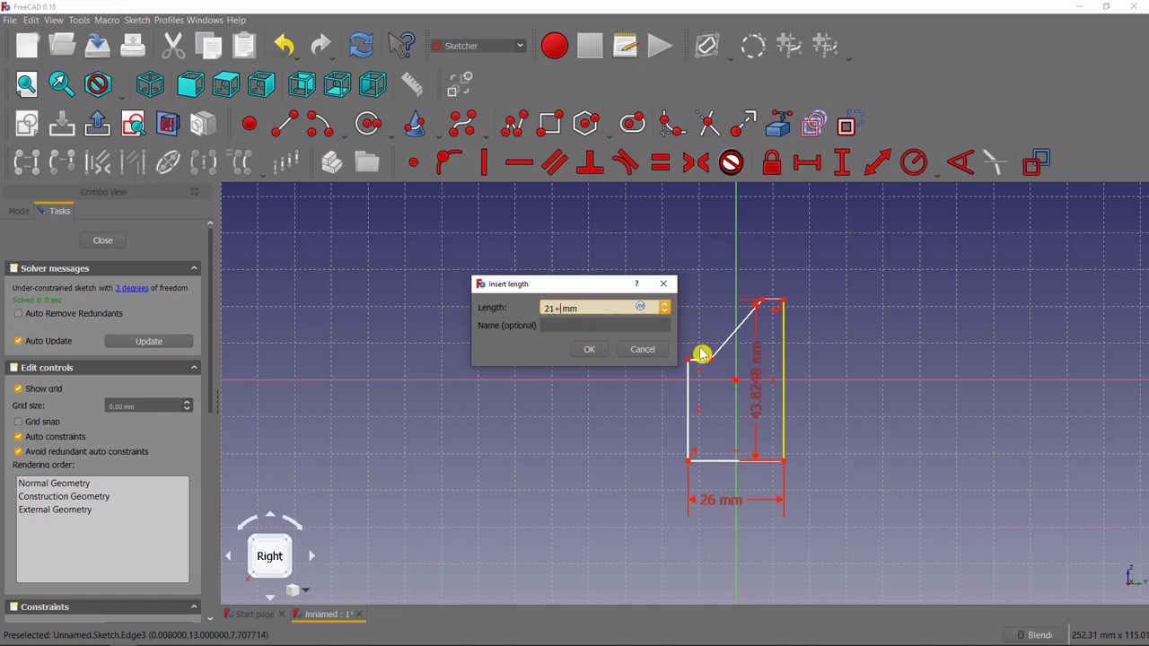
key(Return)
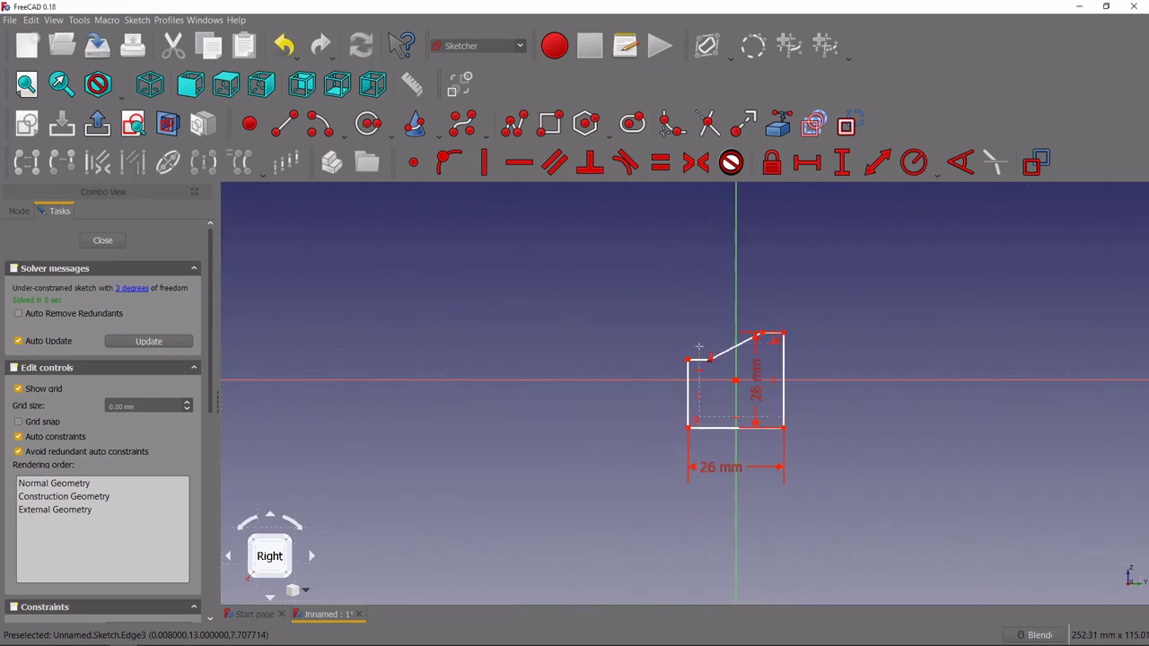
scroll(751, 393, up, 4)
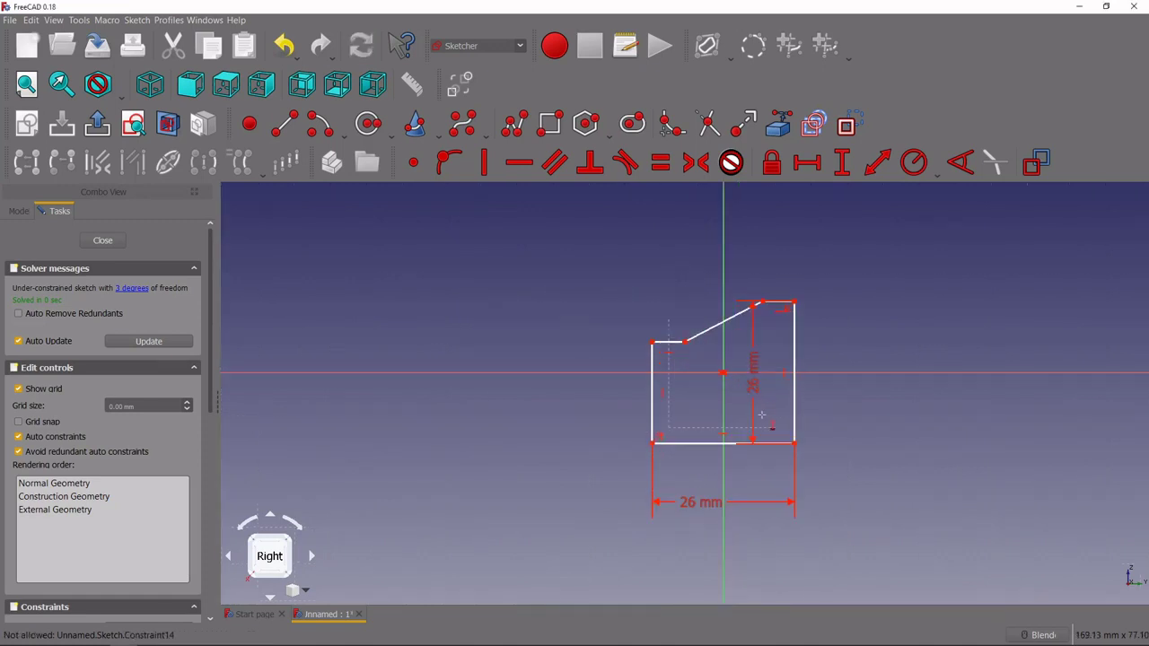
drag(754, 363, 874, 351)
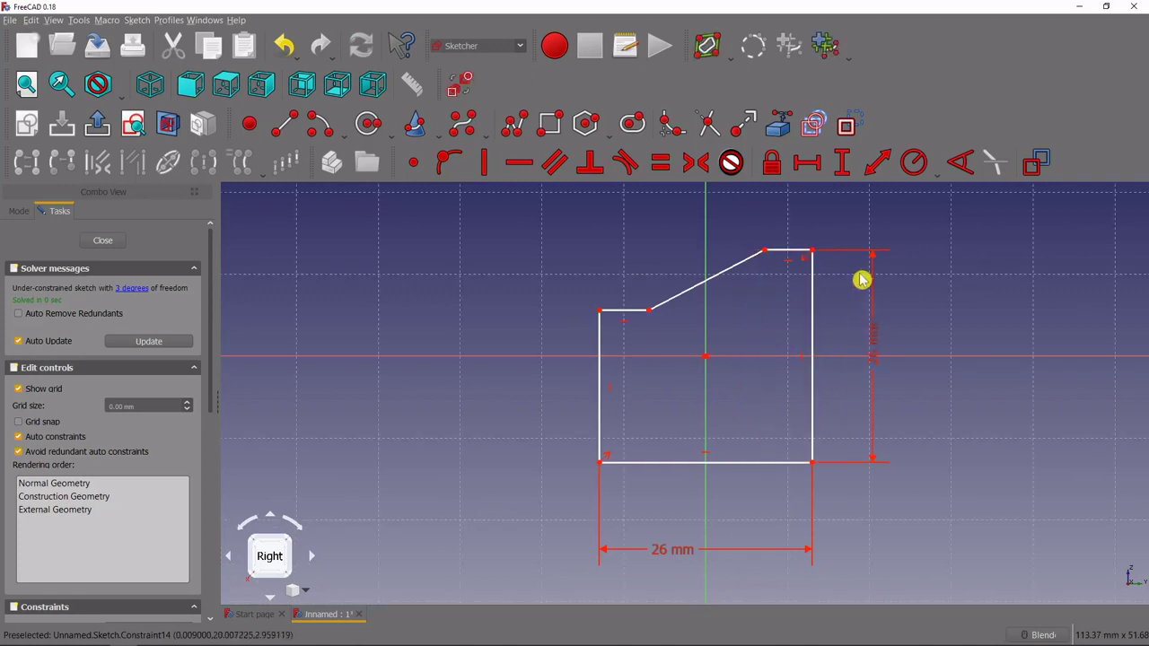
- Check the drawing, constrain the short top edge to a horizontal length of 5 mm and place its dimension beside the edge
key(alt+Tab)
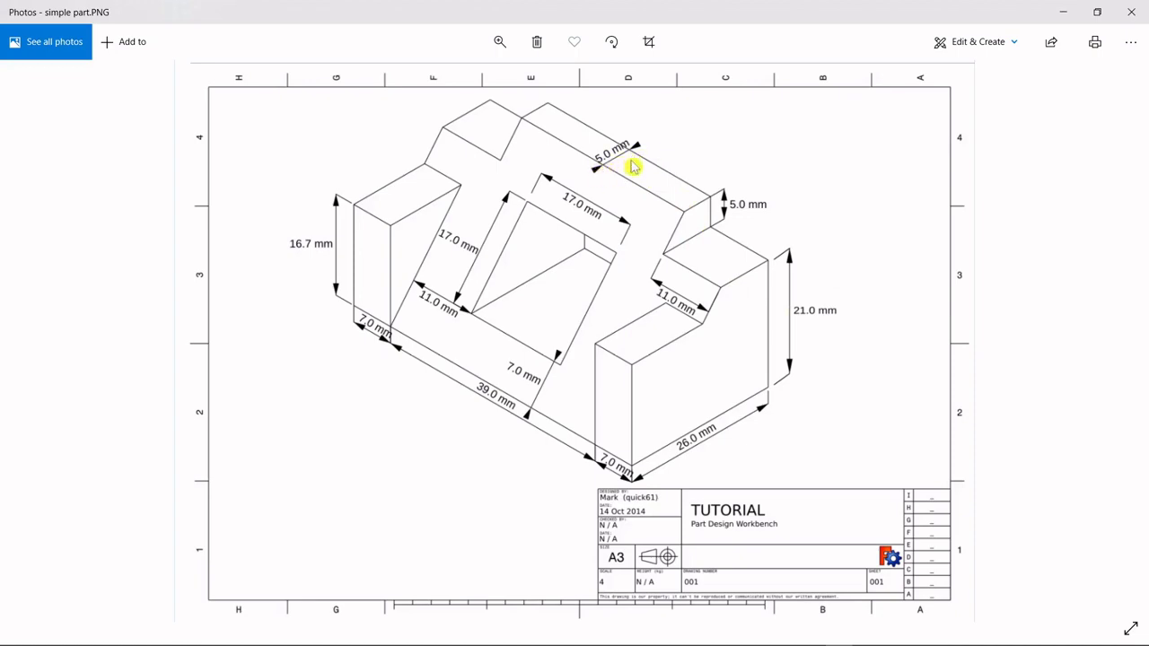
key(alt+Tab)
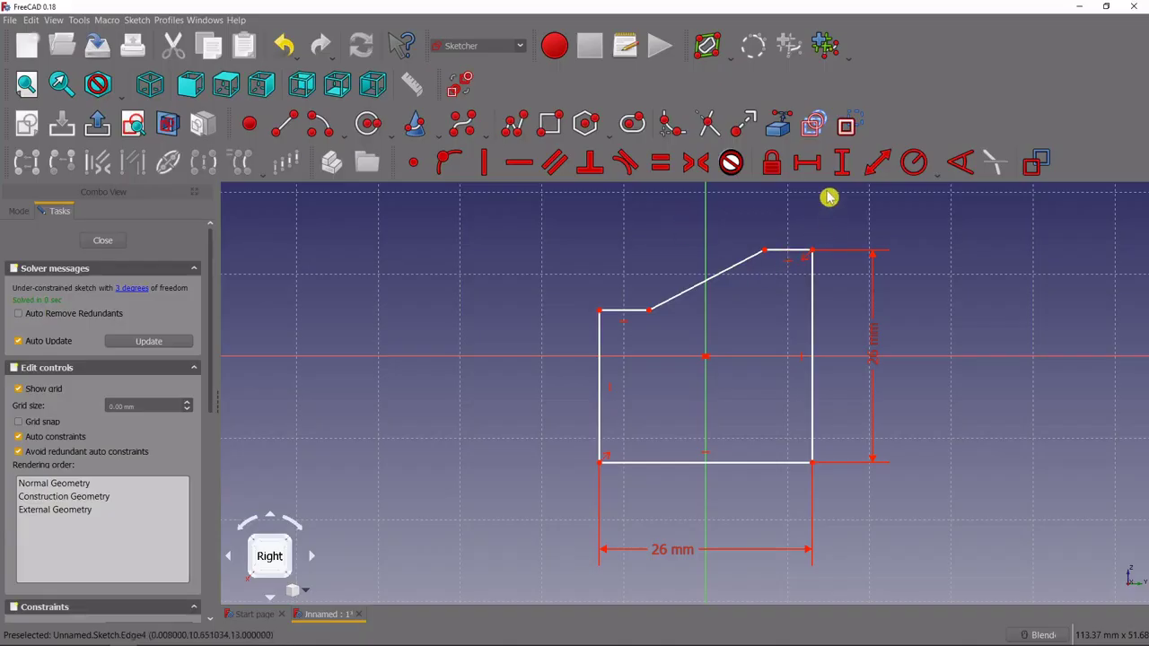
click(807, 164)
click(784, 257)
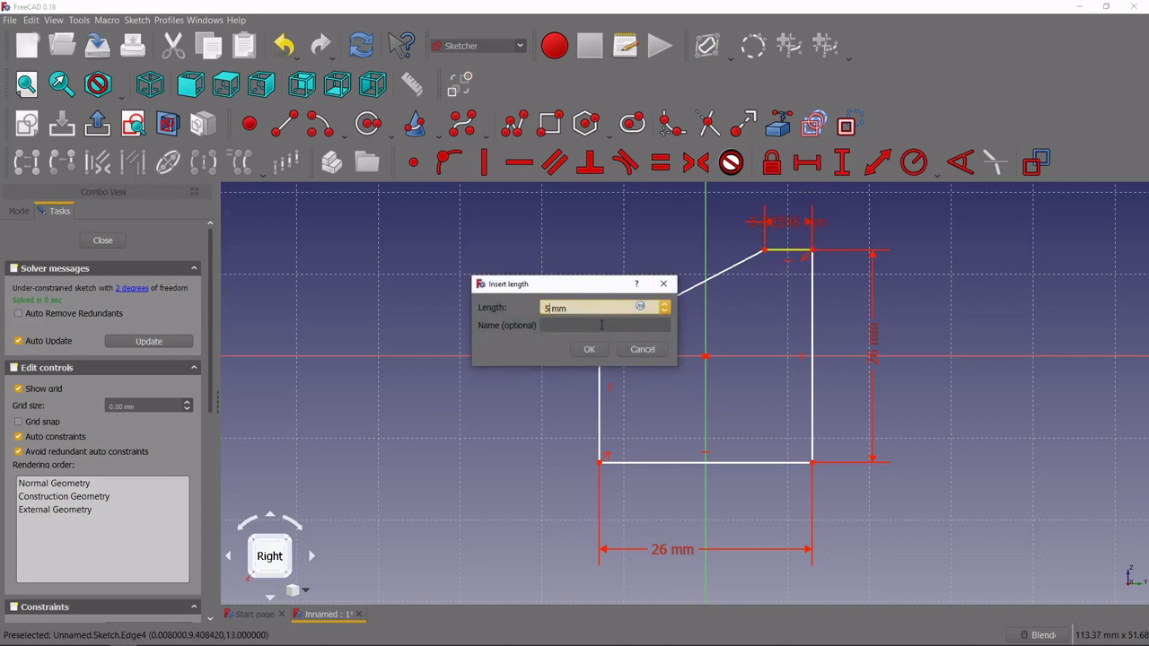
key(Return)
drag(798, 221, 854, 230)
- Check the drawing and constrain the profile's left vertical edge to a height of 16.7 mm
key(alt+Tab)
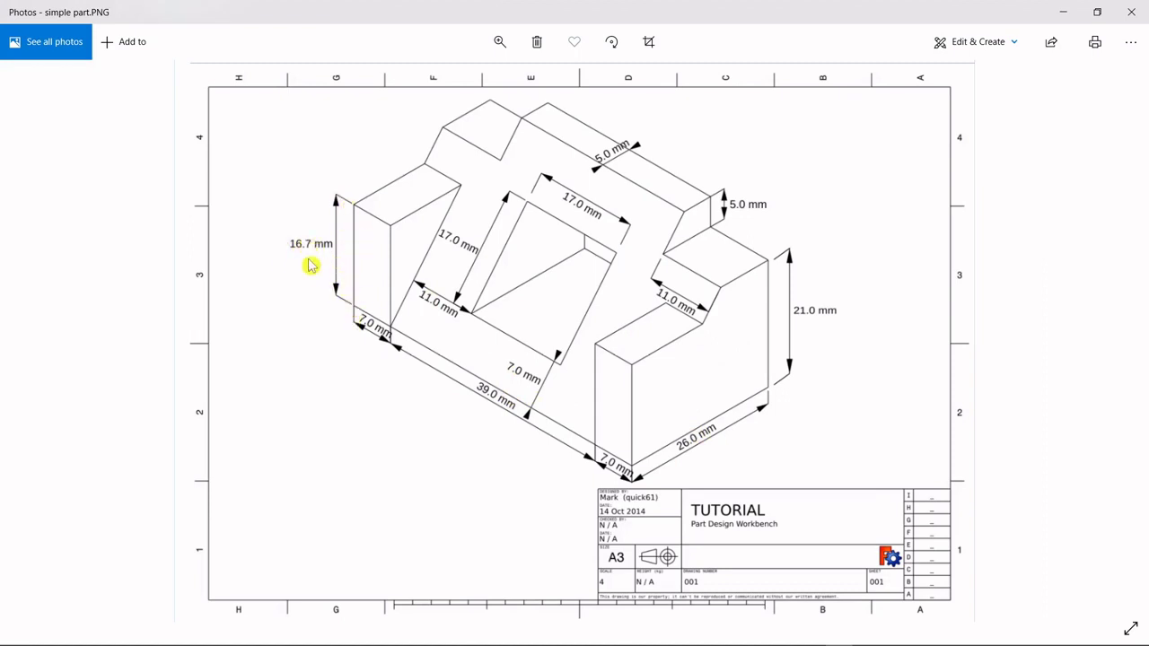
key(alt+Tab)
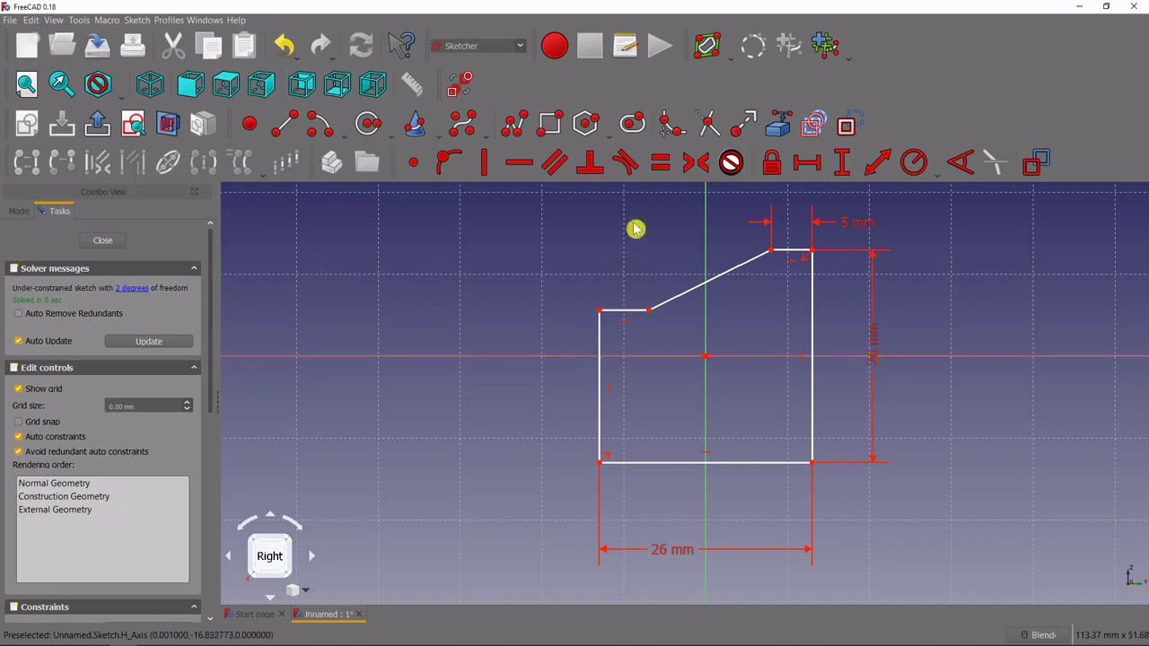
click(842, 164)
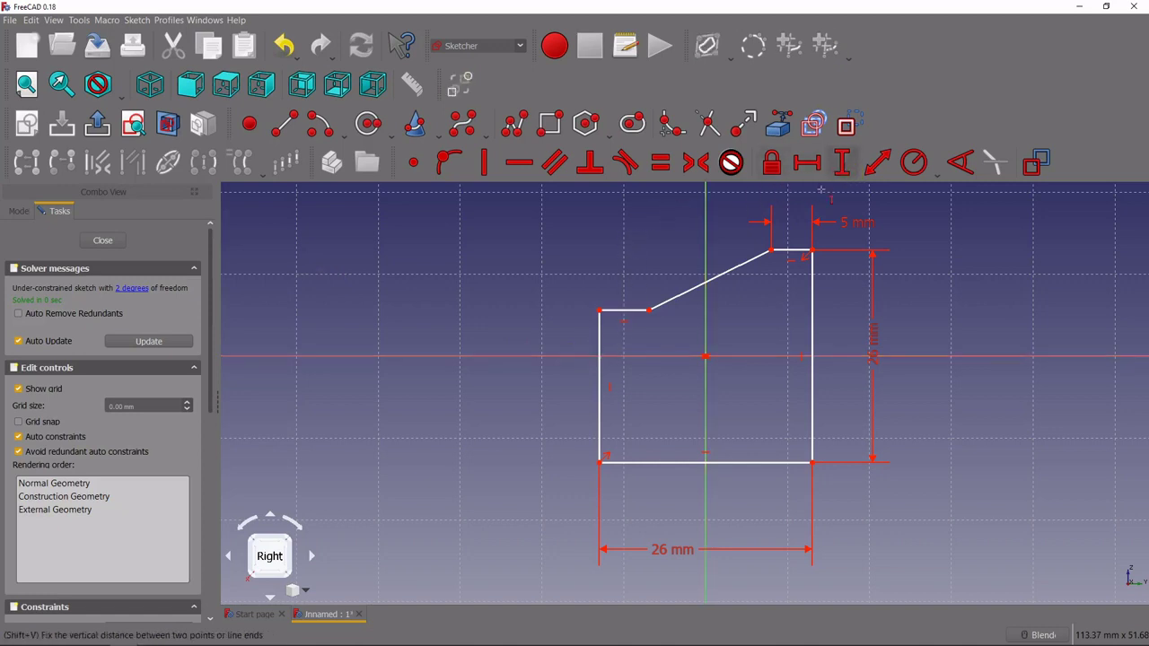
click(601, 341)
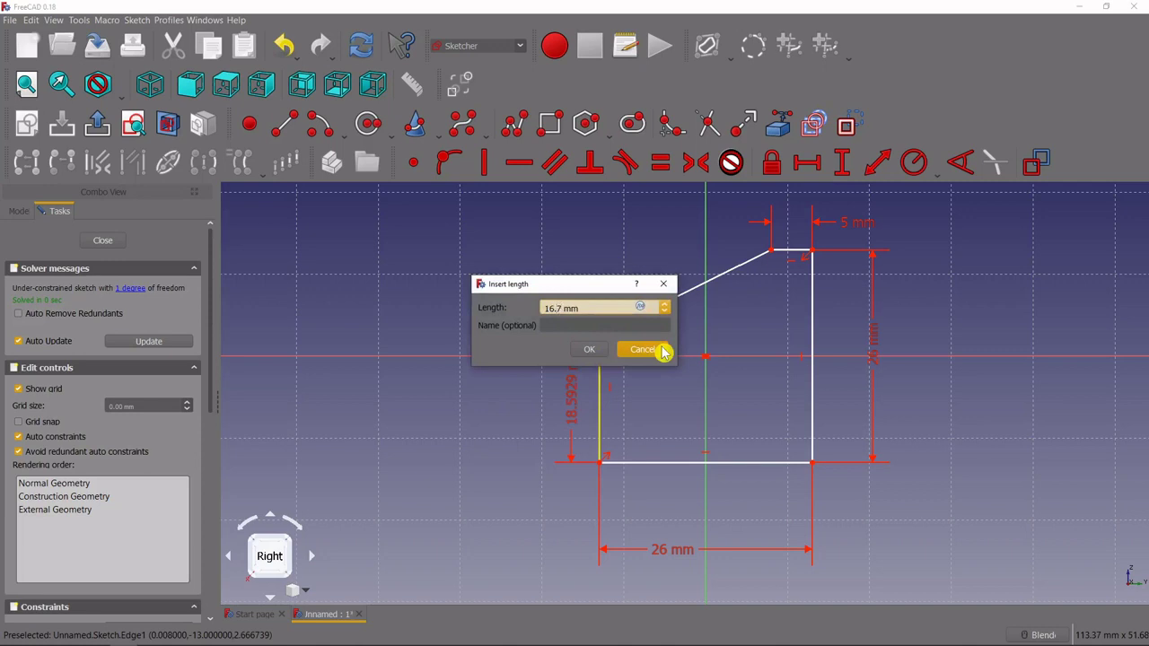
text(16.7)
key(Return)
right_click(671, 337)
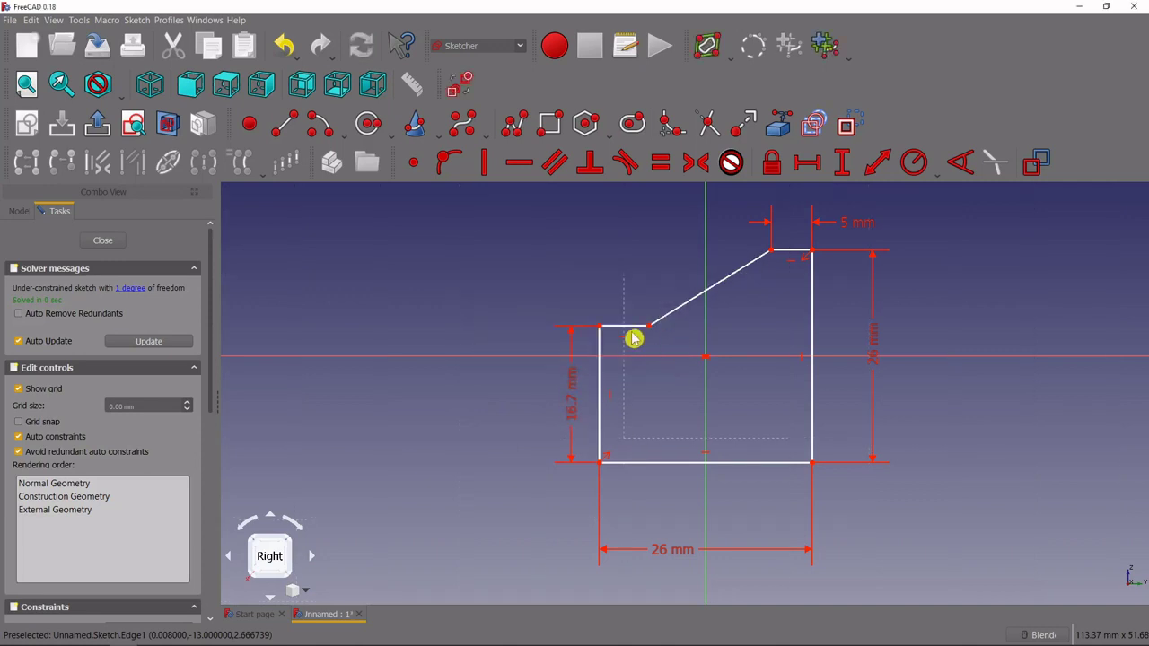
- Shift the lower end of the sloped edge rightward until it lies close to the vertical axis
mouse_move(690, 305)
mouse_down()
mouse_move(741, 317)
mouse_move(663, 337)
mouse_move(679, 335)
mouse_up()
key(alt+Tab)
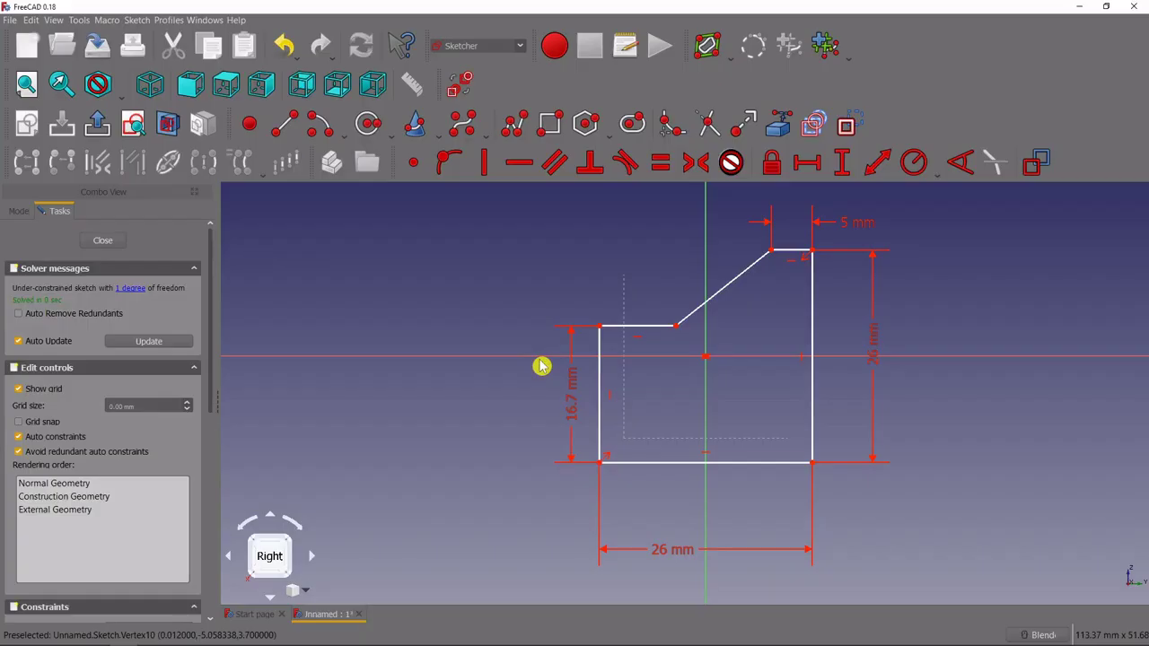
mouse_move(709, 320)
mouse_down()
mouse_move(725, 325)
mouse_move(713, 326)
mouse_move(787, 248)
mouse_move(763, 262)
mouse_up()
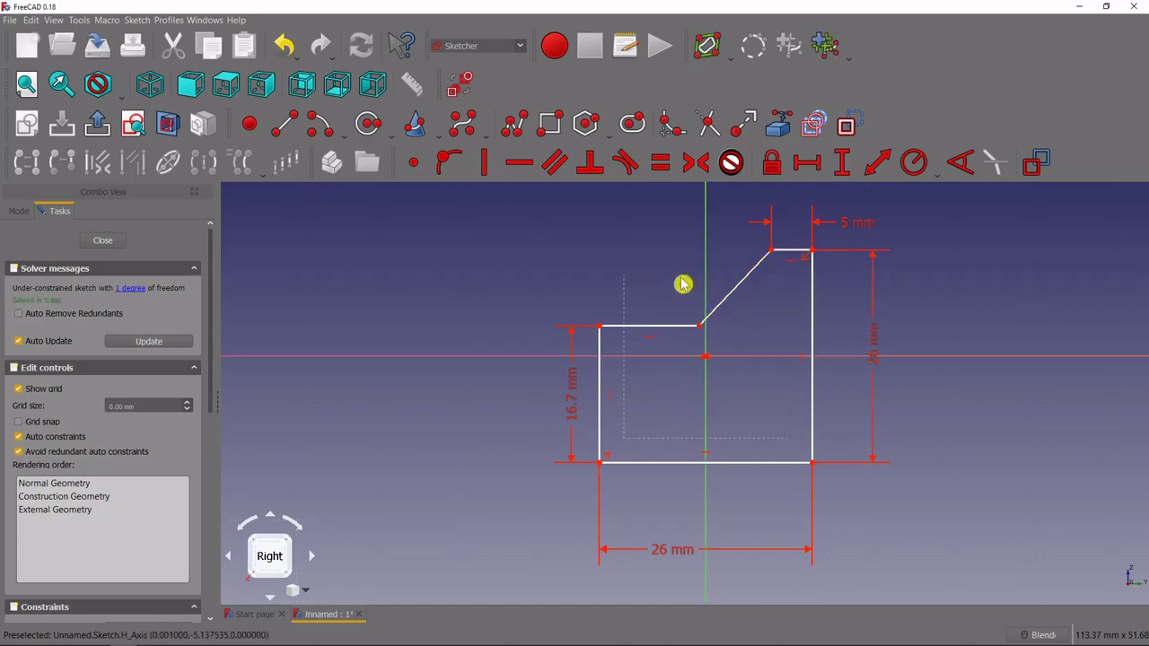
- Draw a line from the lower end of the sloped edge to the profile's lower-left corner
click(288, 134)
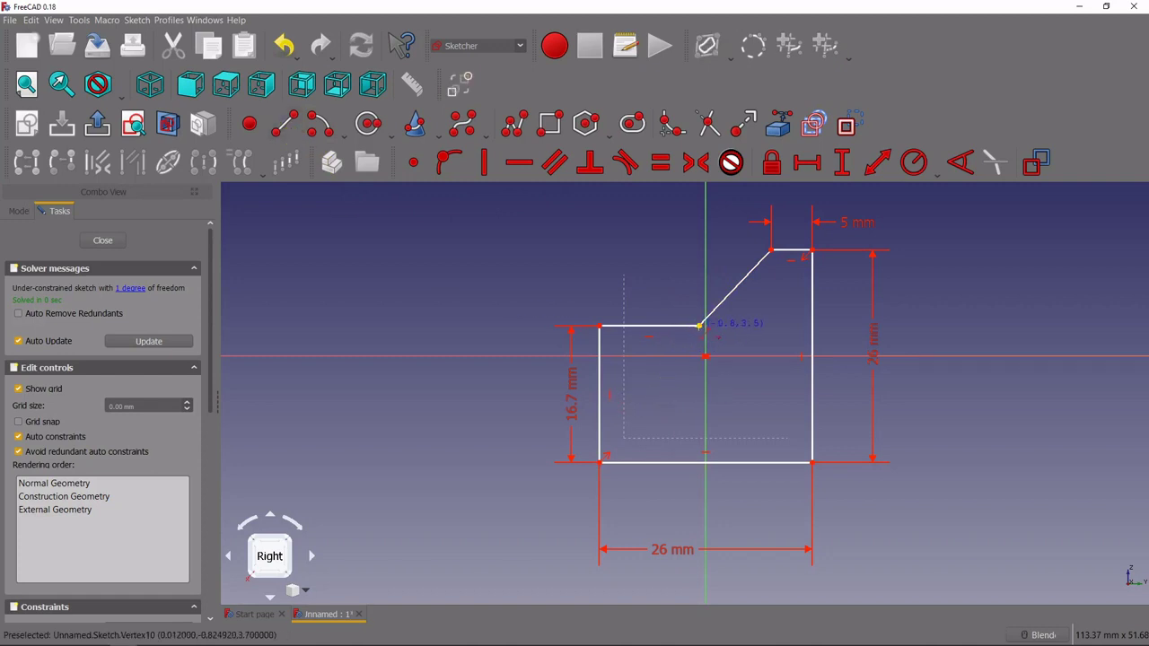
click(702, 333)
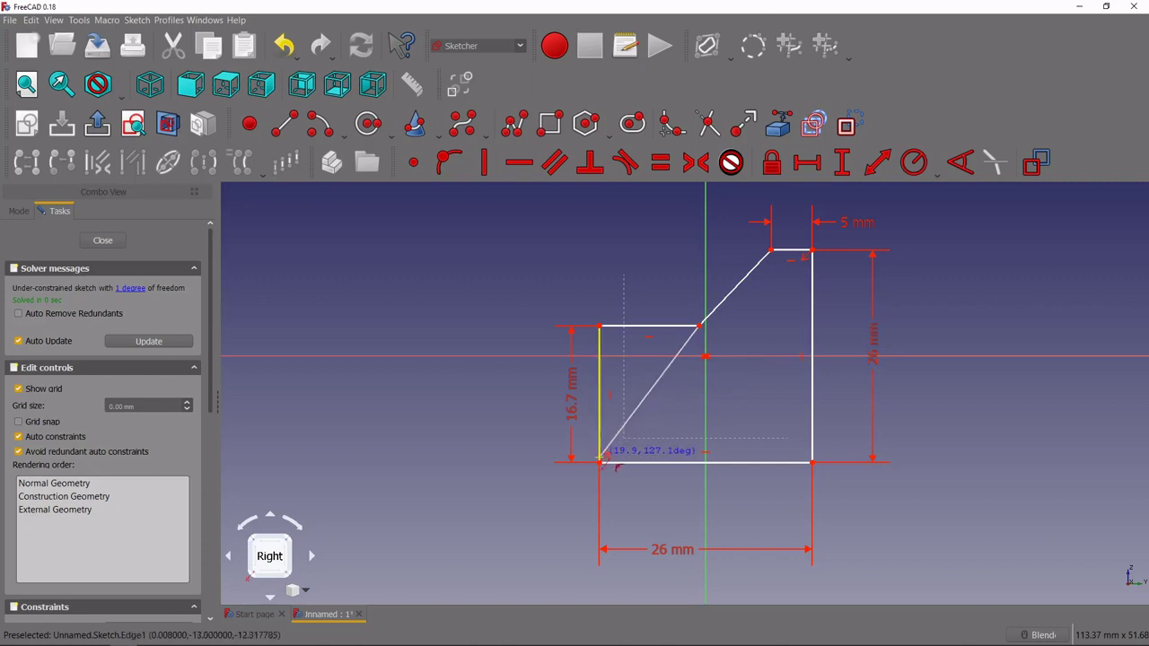
click(600, 462)
right_click(730, 431)
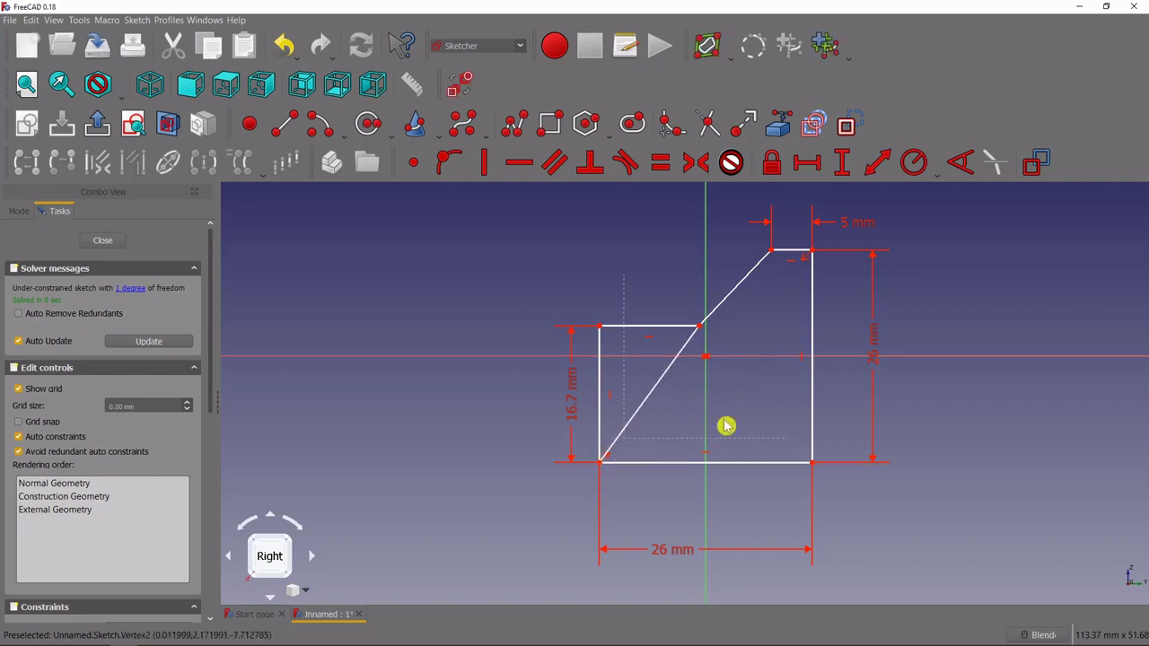
- Constrain the sloped edge and the new diagonal line to be parallel
click(746, 290)
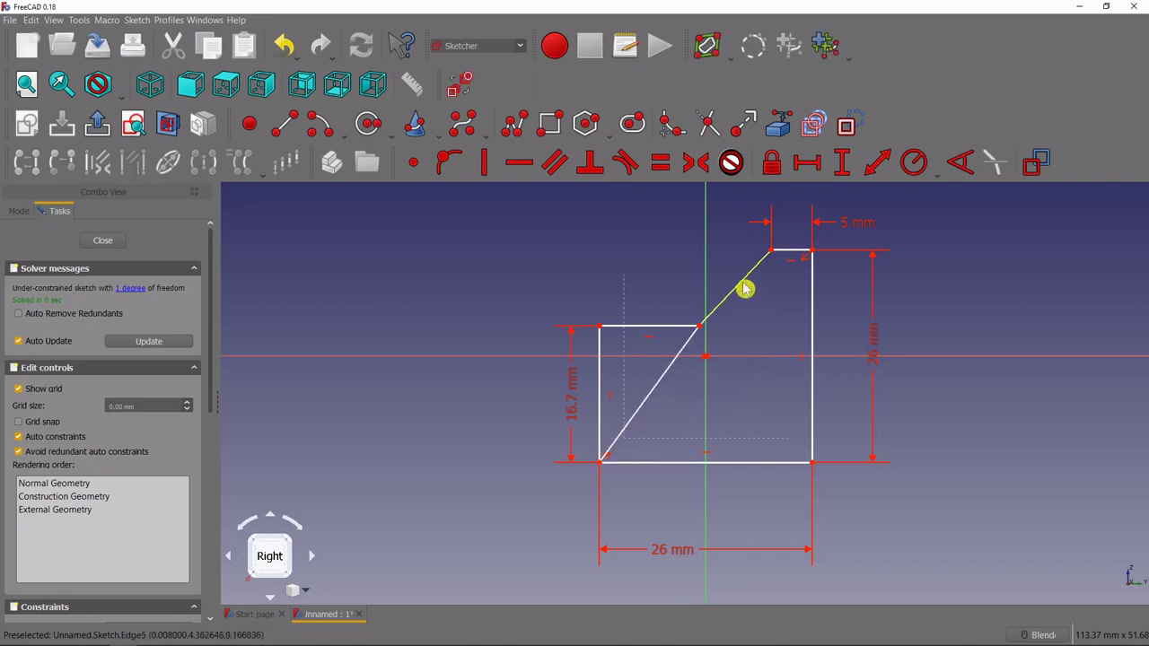
click(662, 387)
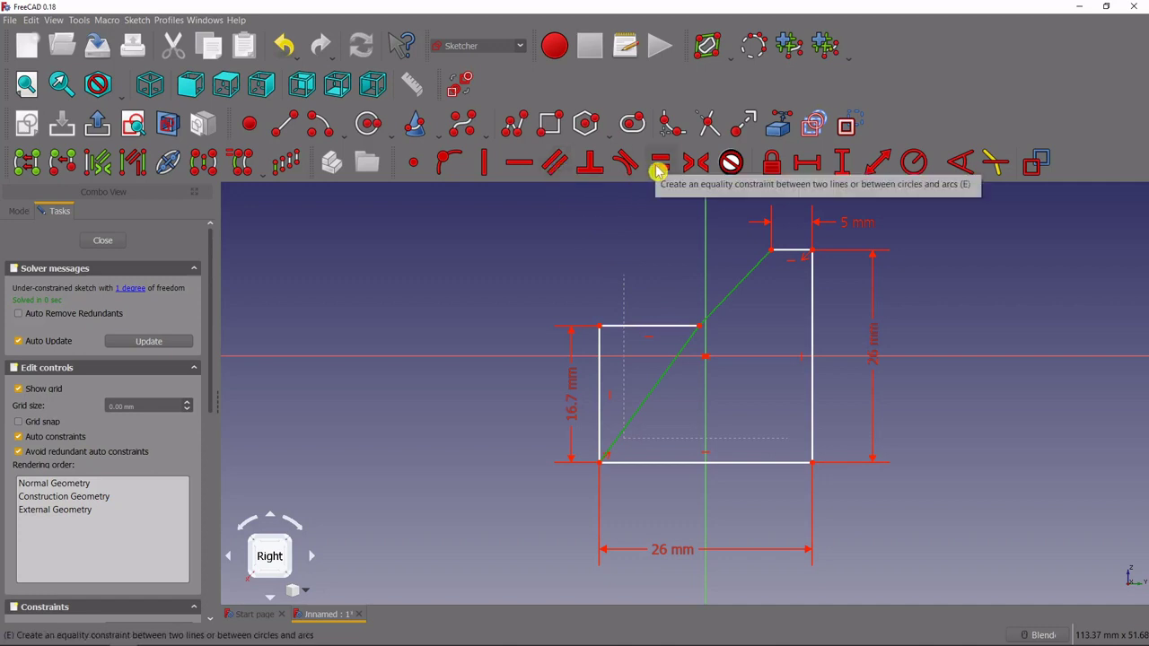
click(555, 163)
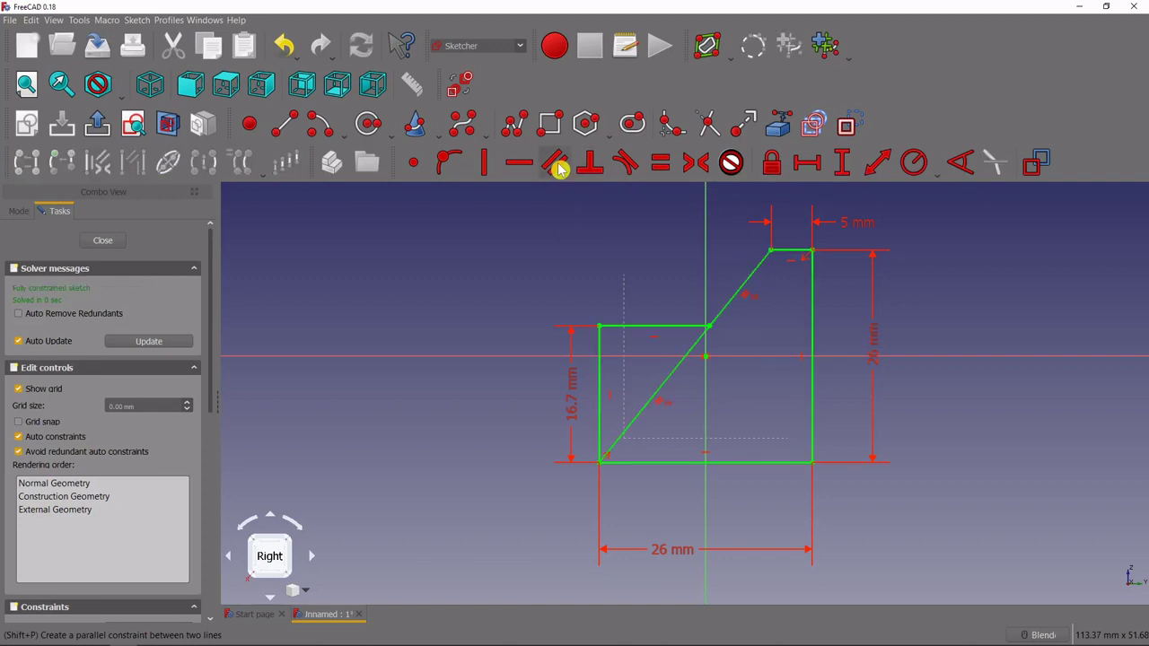
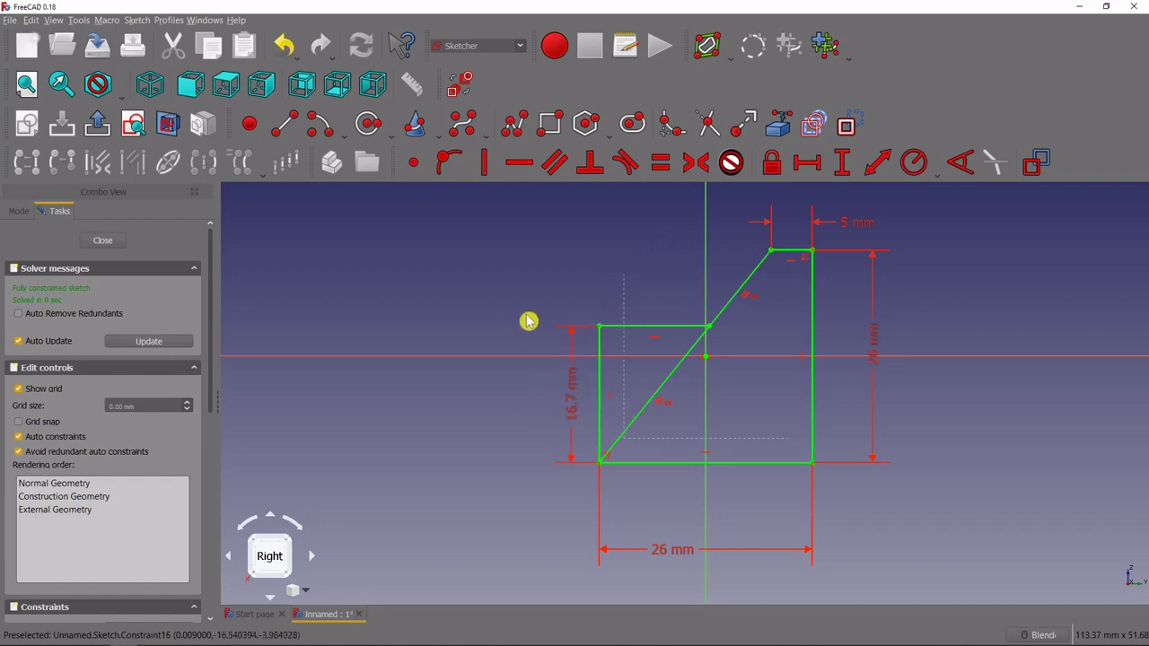
- Check the drawing and draw a horizontal line from the diagonal to the right edge, about 6 mm above the bottom edge
key(alt+Tab)
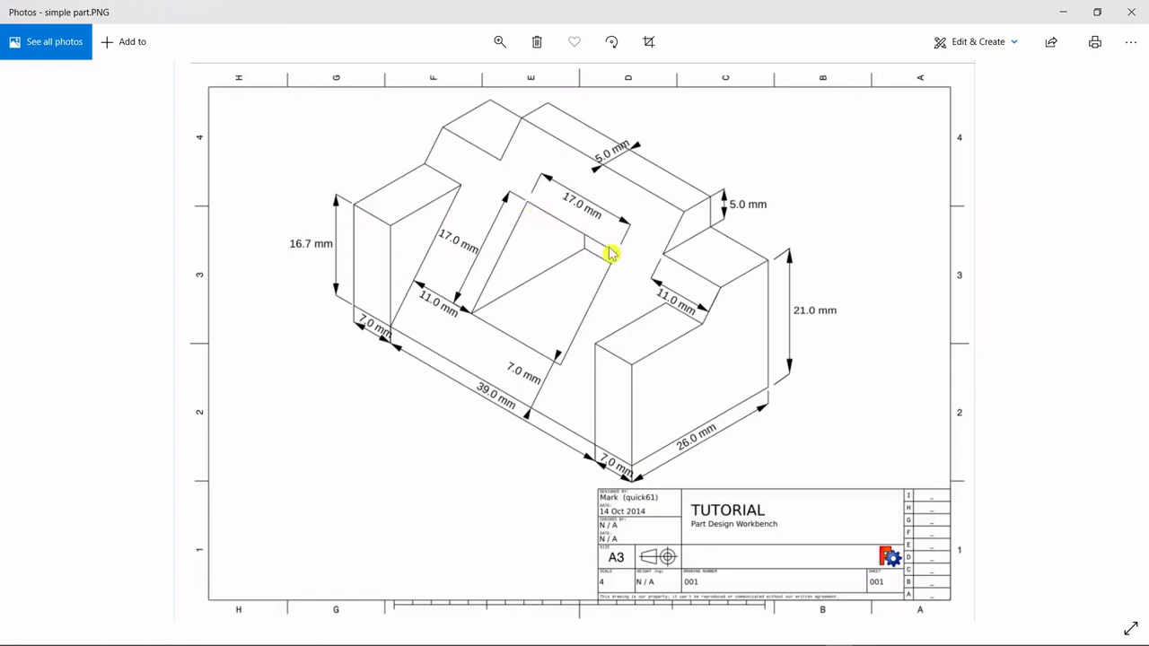
key(alt+Tab)
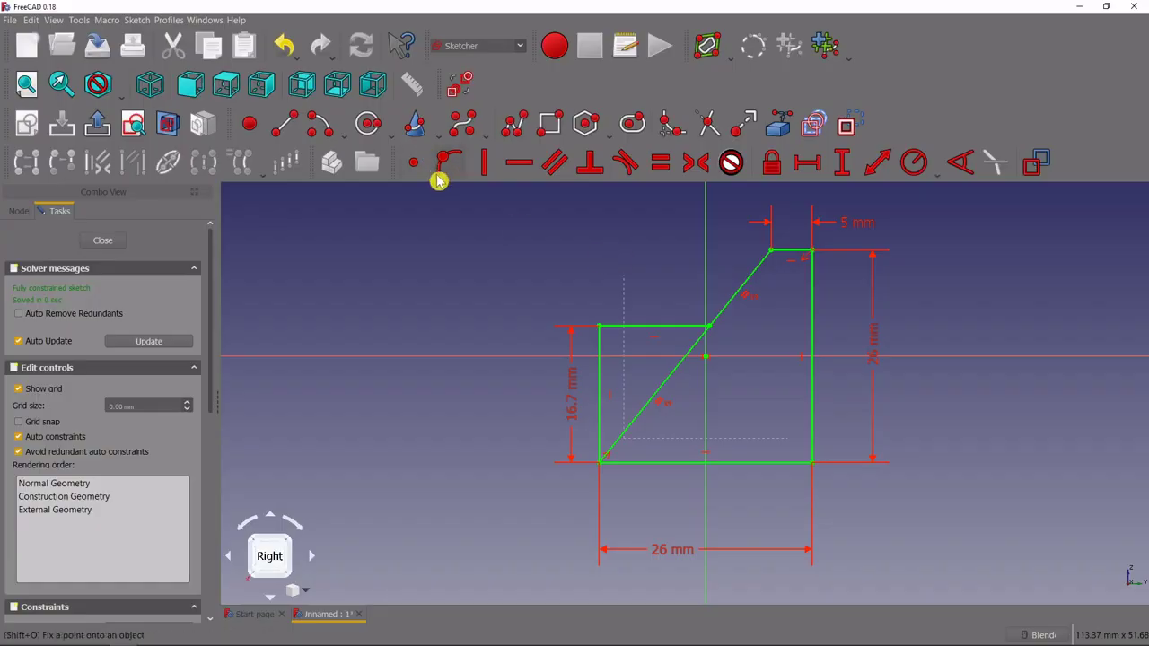
click(289, 132)
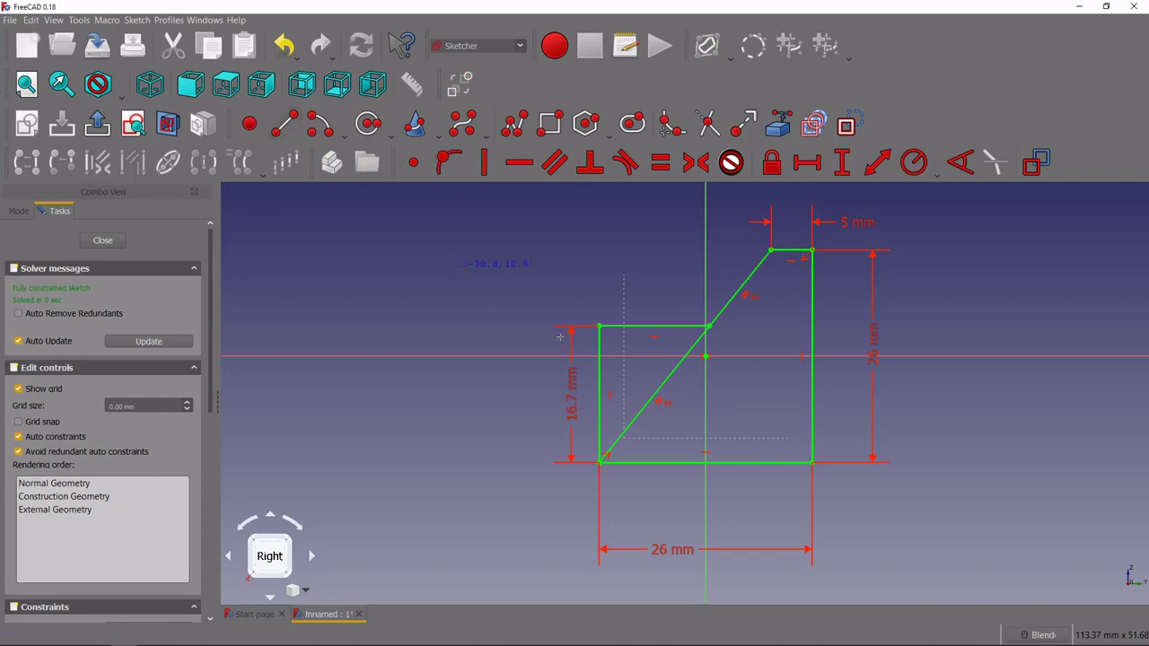
click(639, 413)
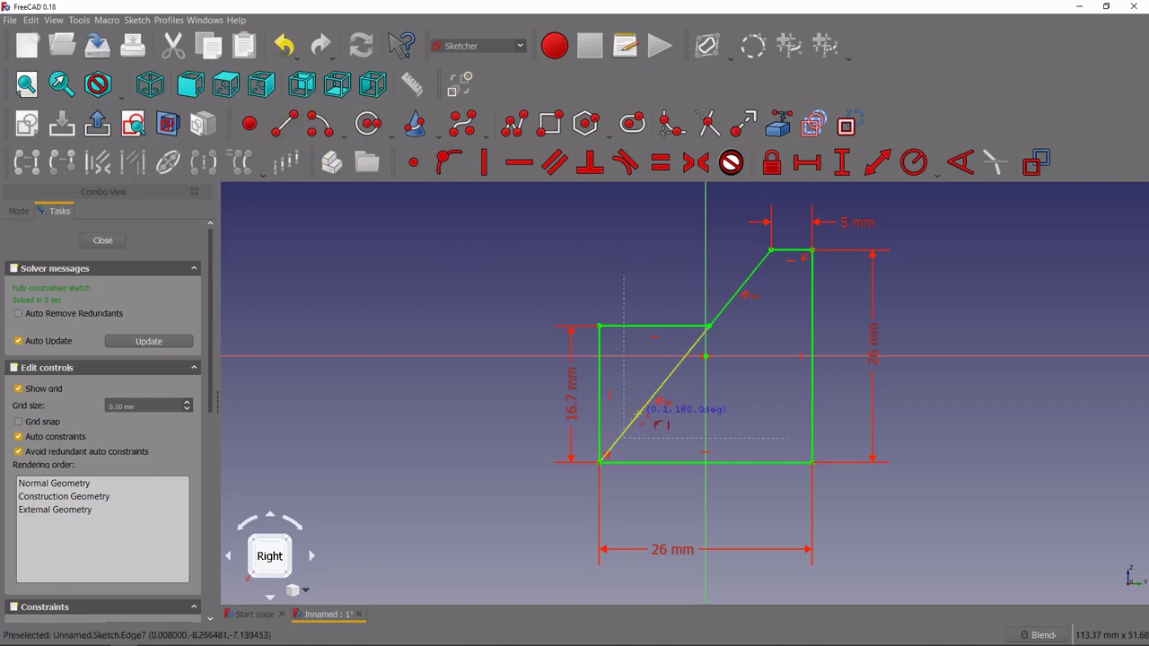
click(813, 415)
key(Escape)
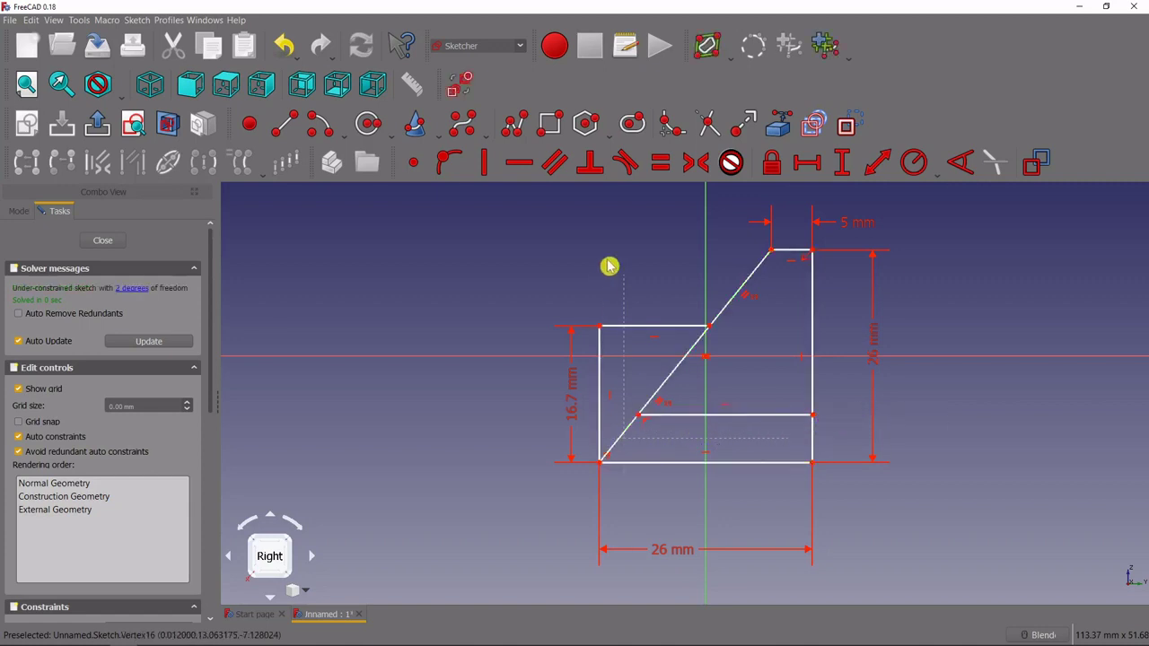
- Dimension the distance from the profile's lower-left corner to the inner horizontal line's start as 7 mm and move the dimension clear of the profile
click(616, 458)
key(Escape)
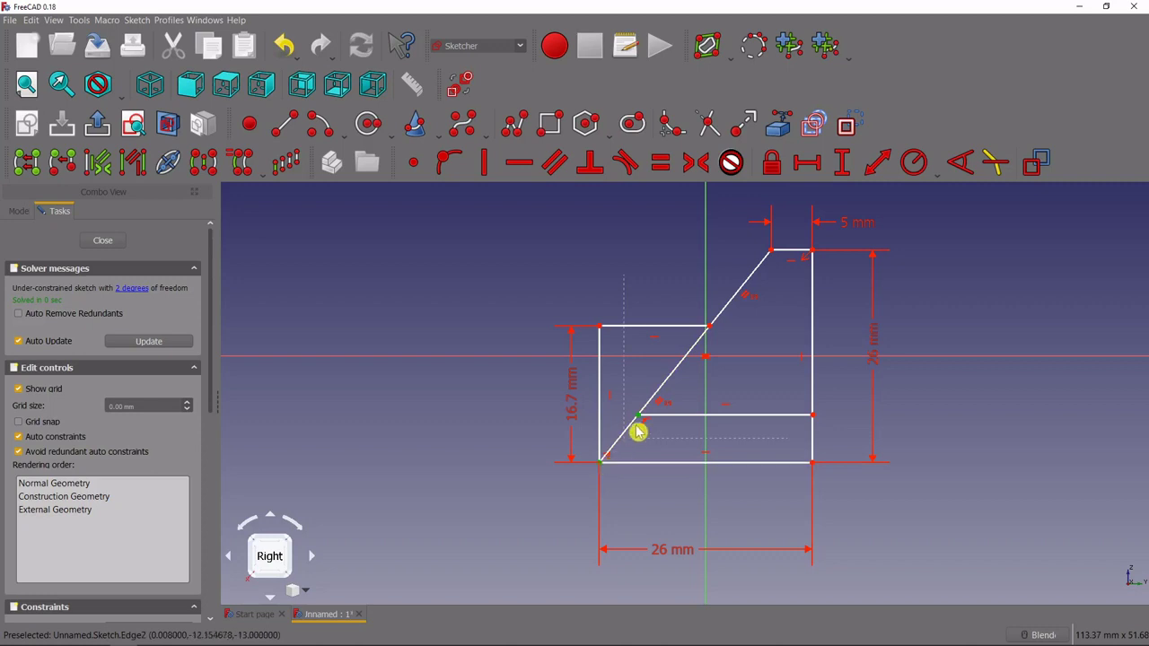
click(640, 416)
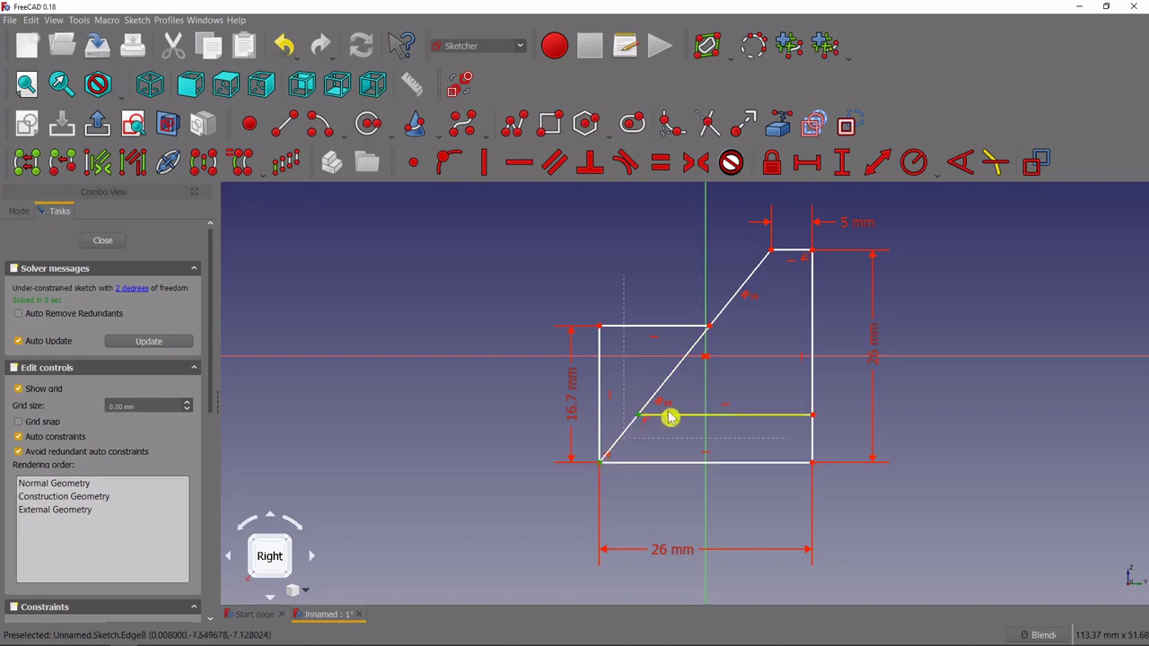
click(878, 175)
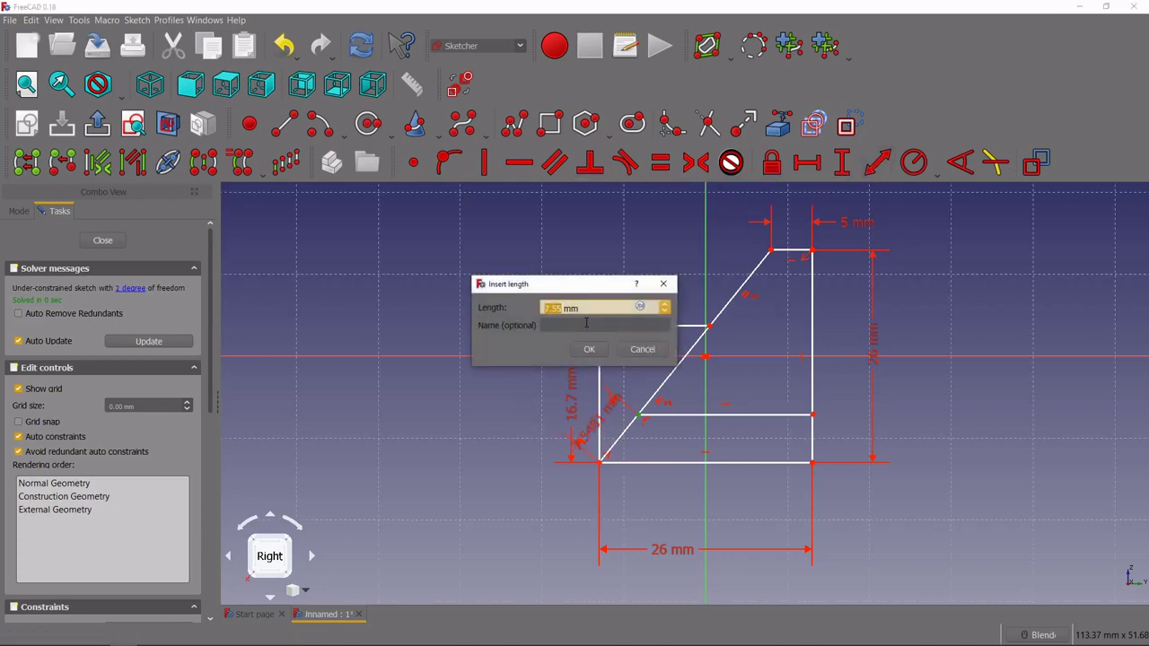
text(7)
key(Return)
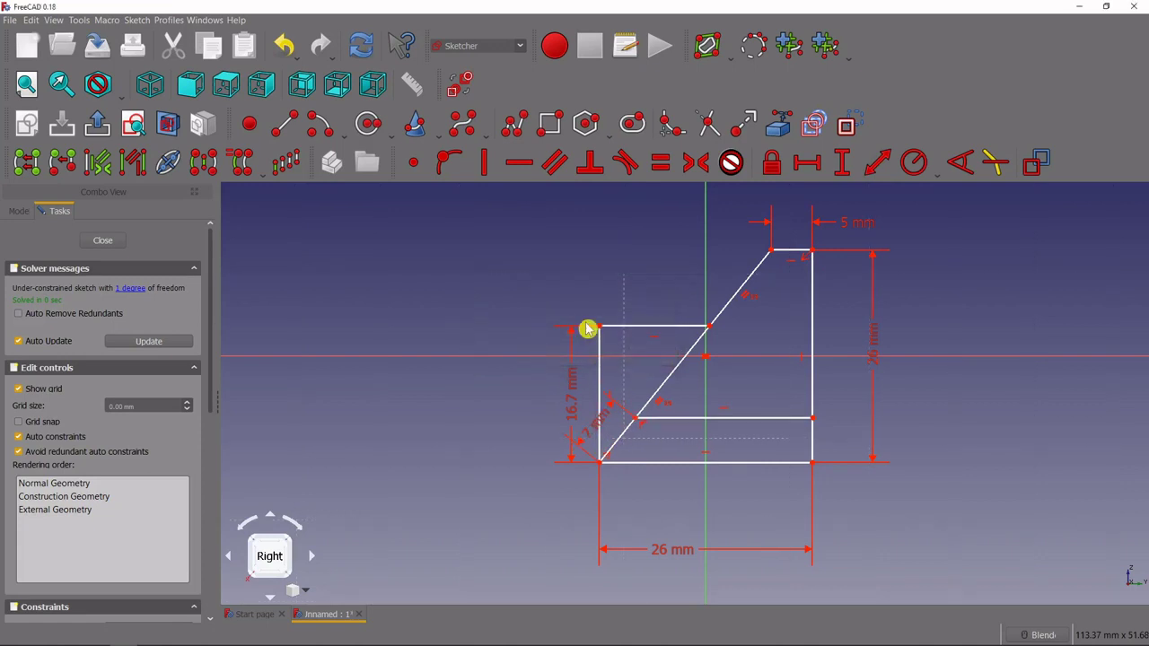
right_click(503, 409)
click(501, 421)
drag(607, 420, 503, 364)
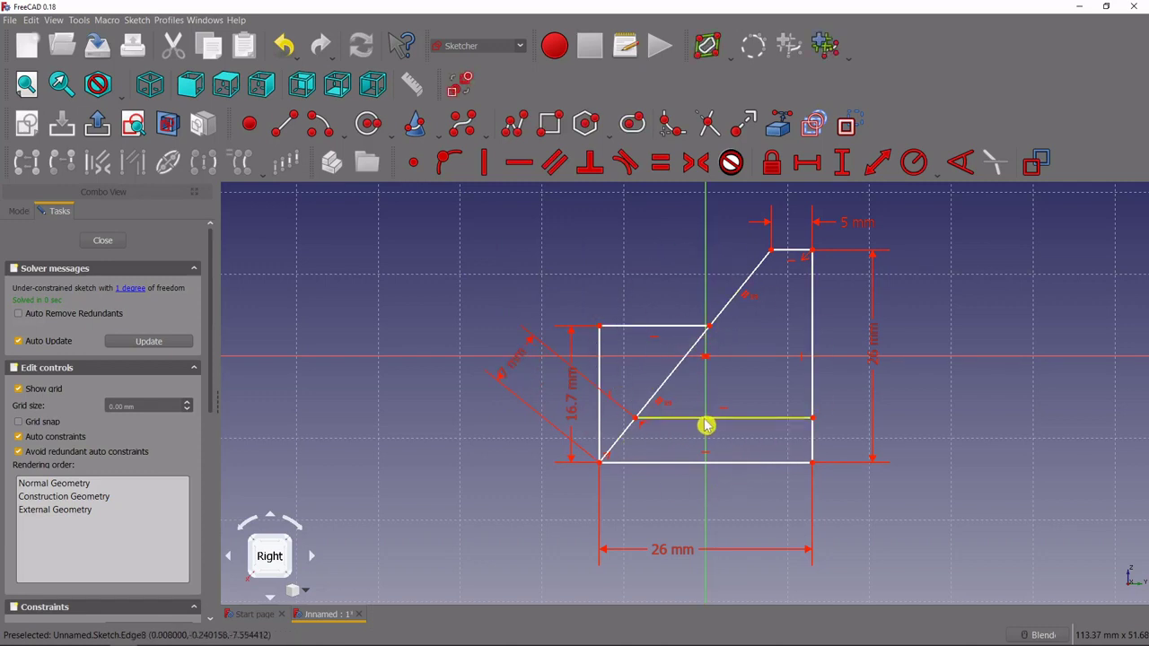
- Pull the inner horizontal line's free end off the right edge and constrain that endpoint onto the right vertical edge
mouse_move(718, 424)
mouse_down()
mouse_move(739, 410)
mouse_move(744, 425)
mouse_move(729, 429)
mouse_up()
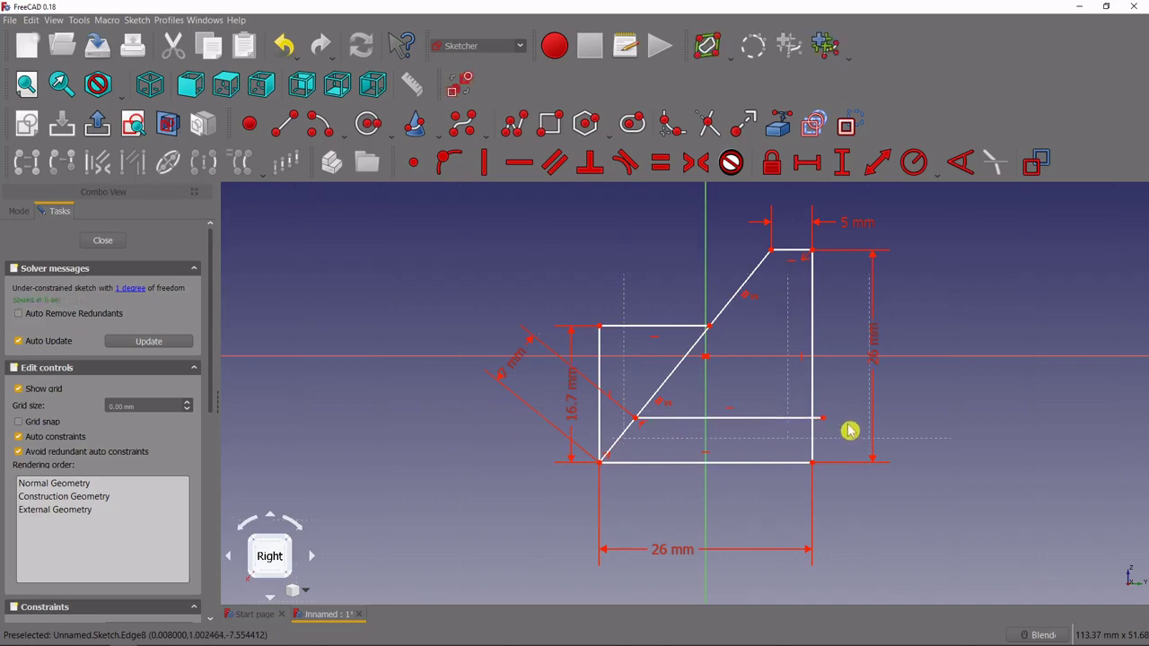
drag(825, 423, 759, 425)
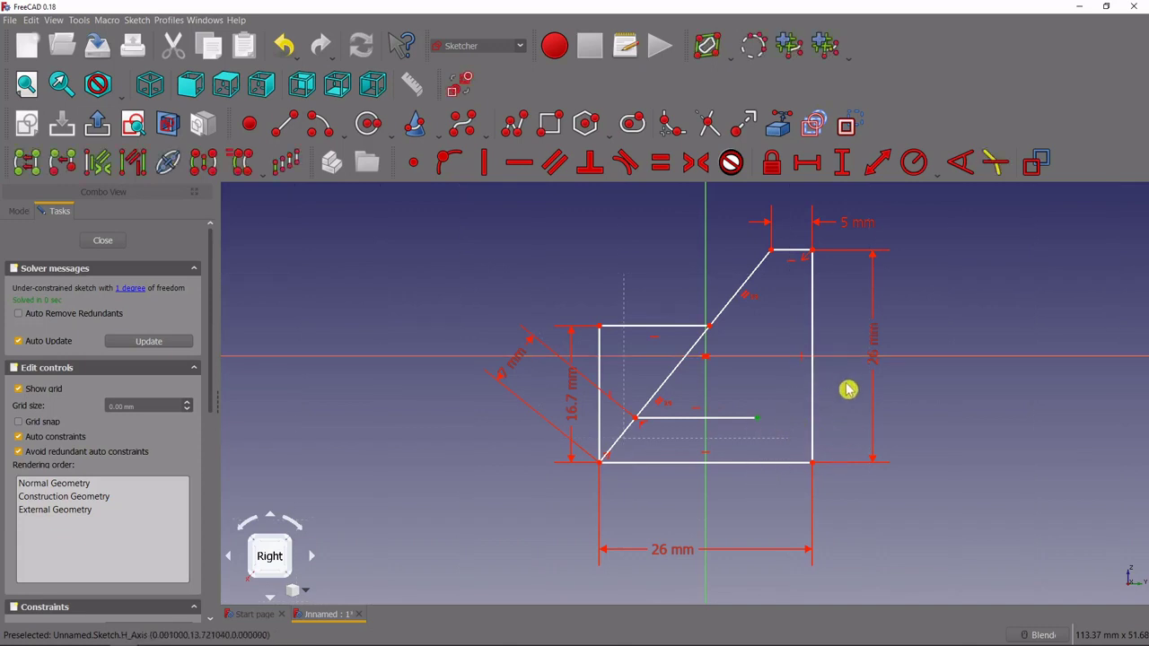
click(813, 415)
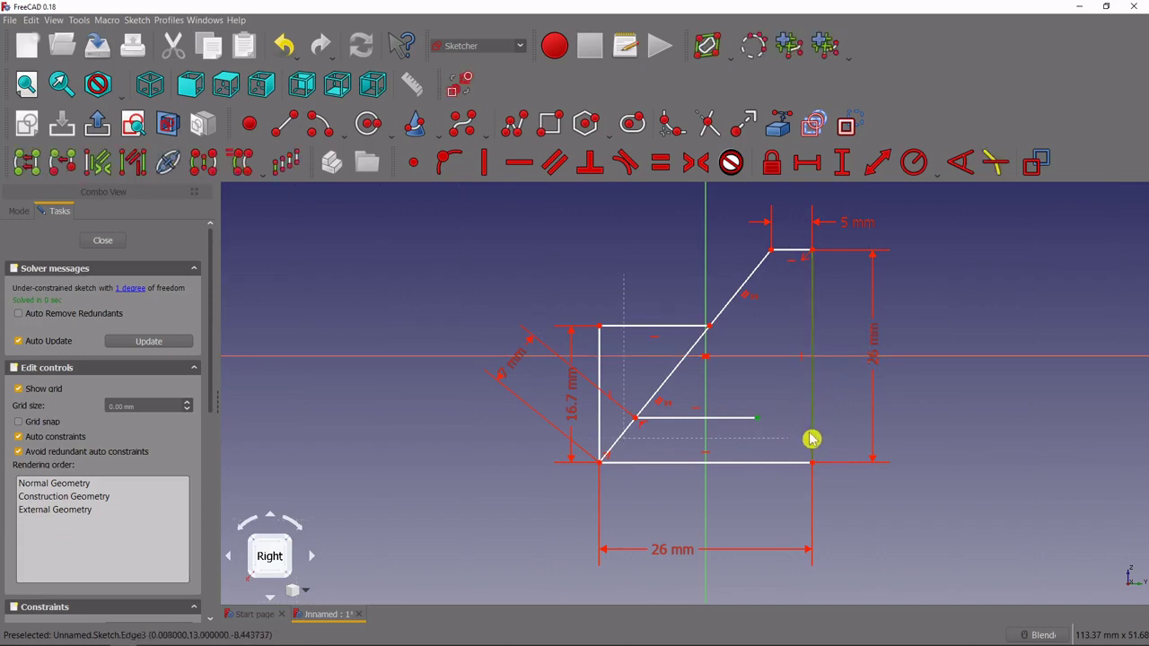
click(452, 166)
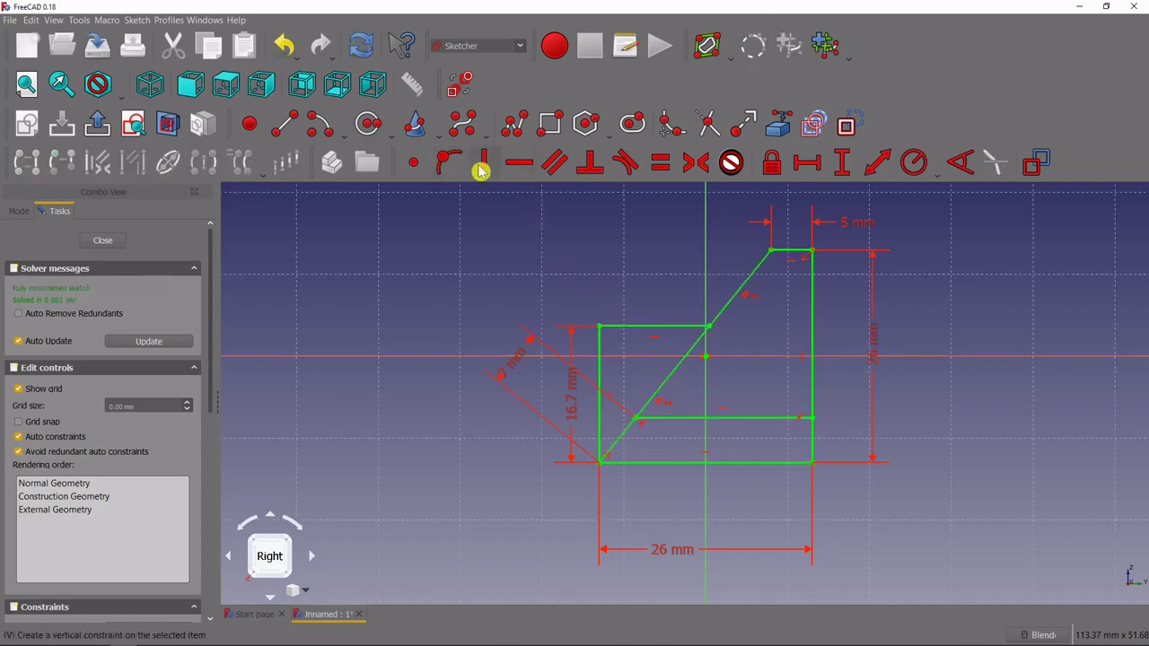
- Draw a second horizontal line about 11 mm long from the sloped edge to the right edge, just above the left step's height
click(452, 166)
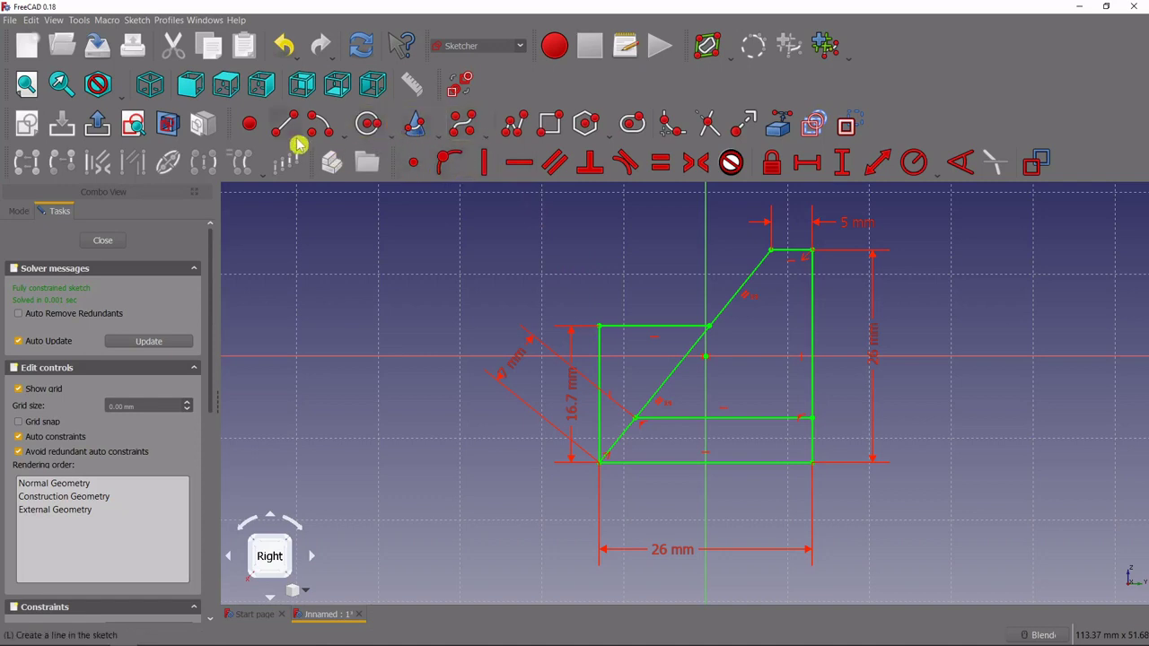
click(723, 313)
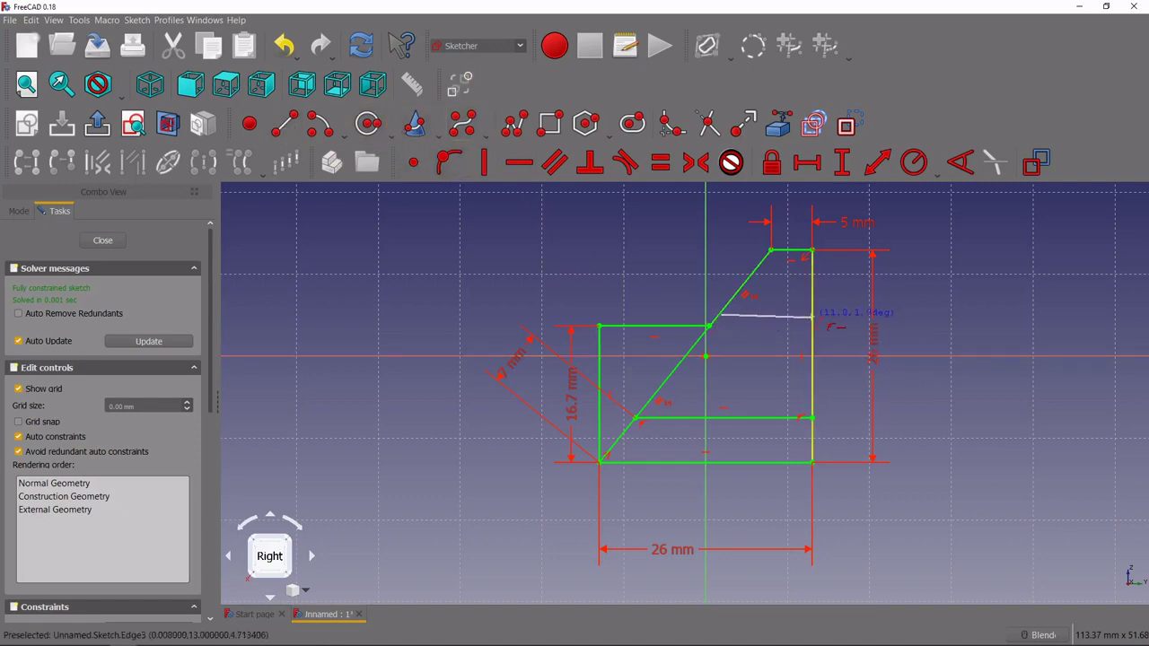
click(813, 325)
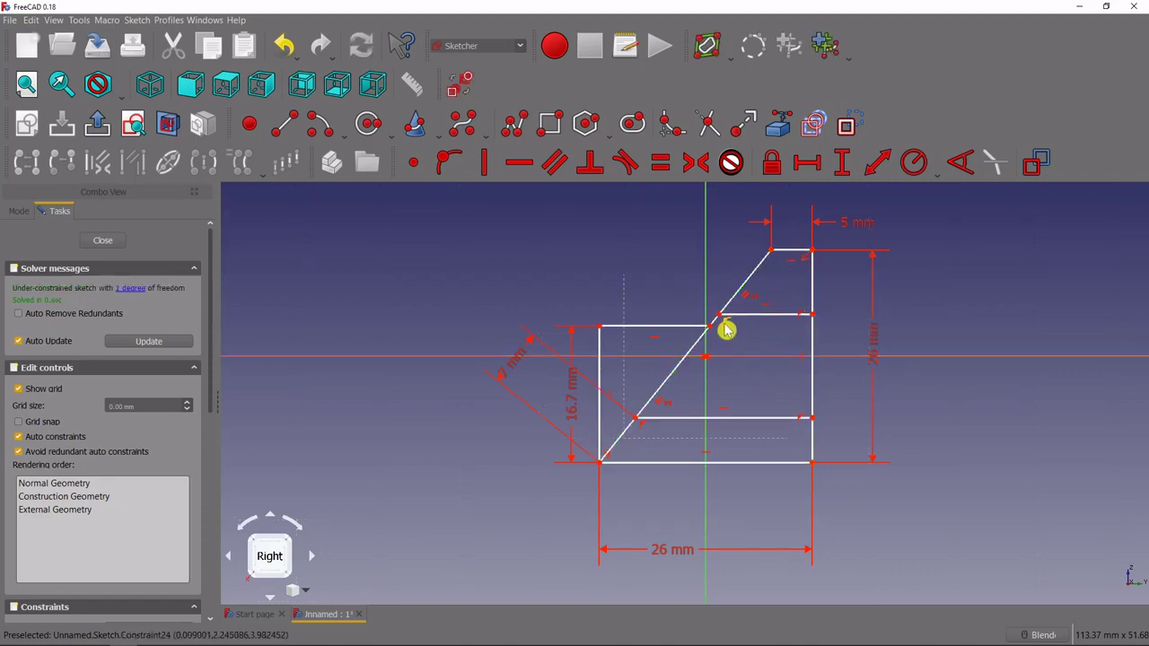
- Dimension the distance along the slope between the two inner lines' starting points as 17 mm and place the dimension outside the profile
click(636, 418)
click(718, 317)
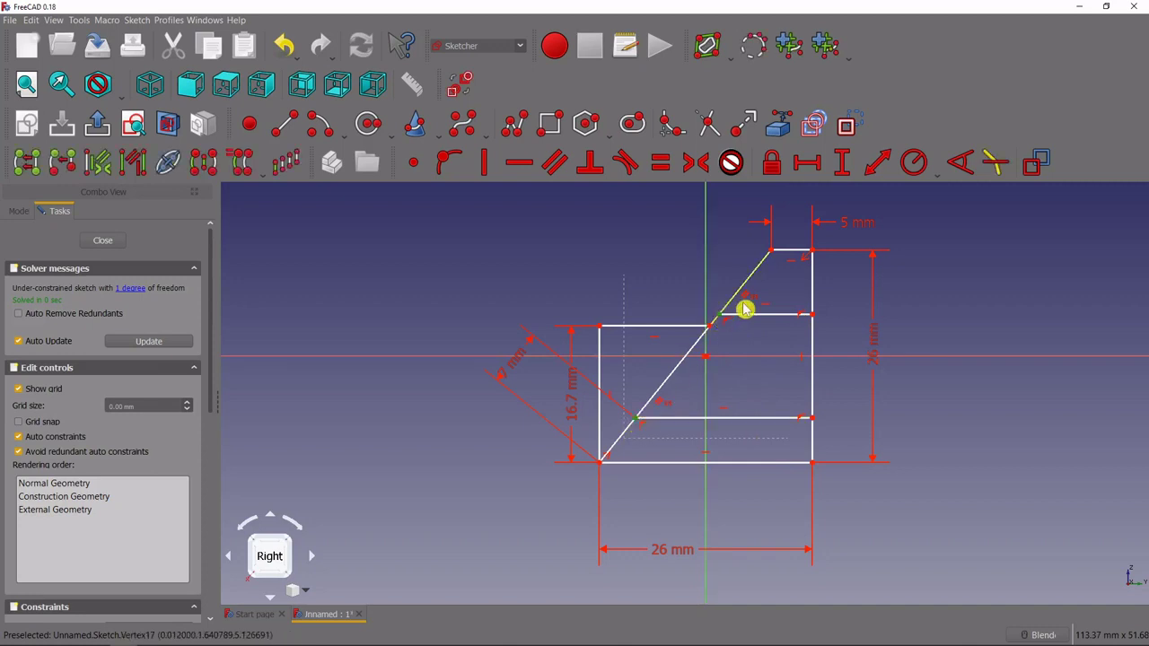
click(878, 163)
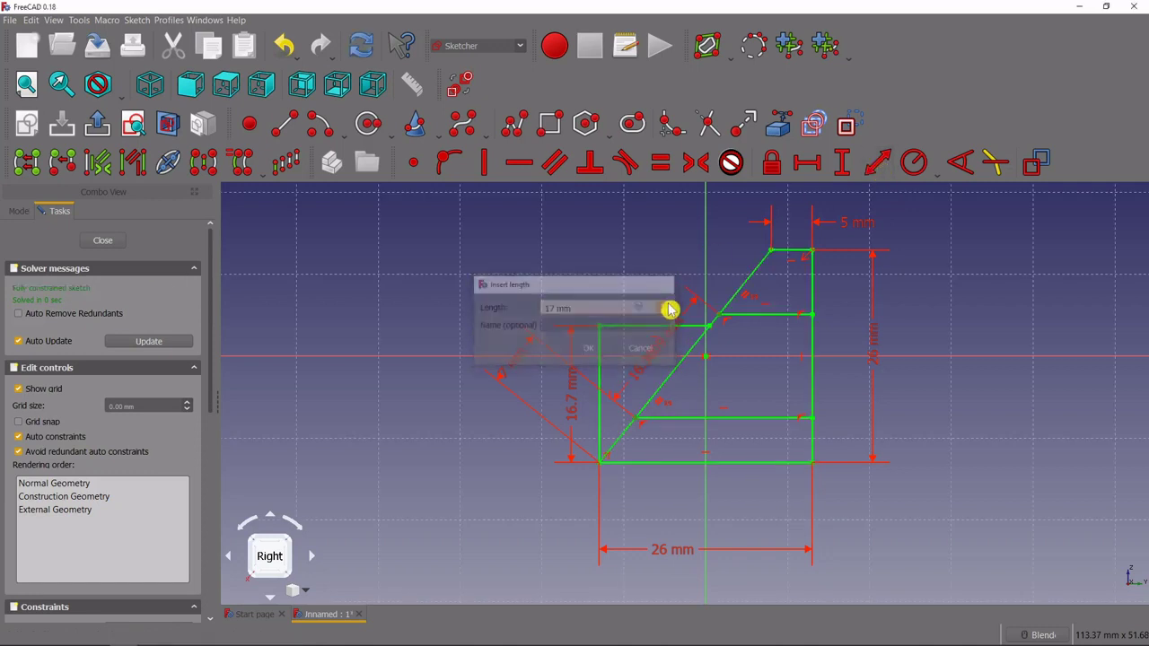
key(Return)
mouse_move(633, 332)
mouse_down()
mouse_move(562, 275)
mouse_move(496, 359)
mouse_move(506, 343)
mouse_up()
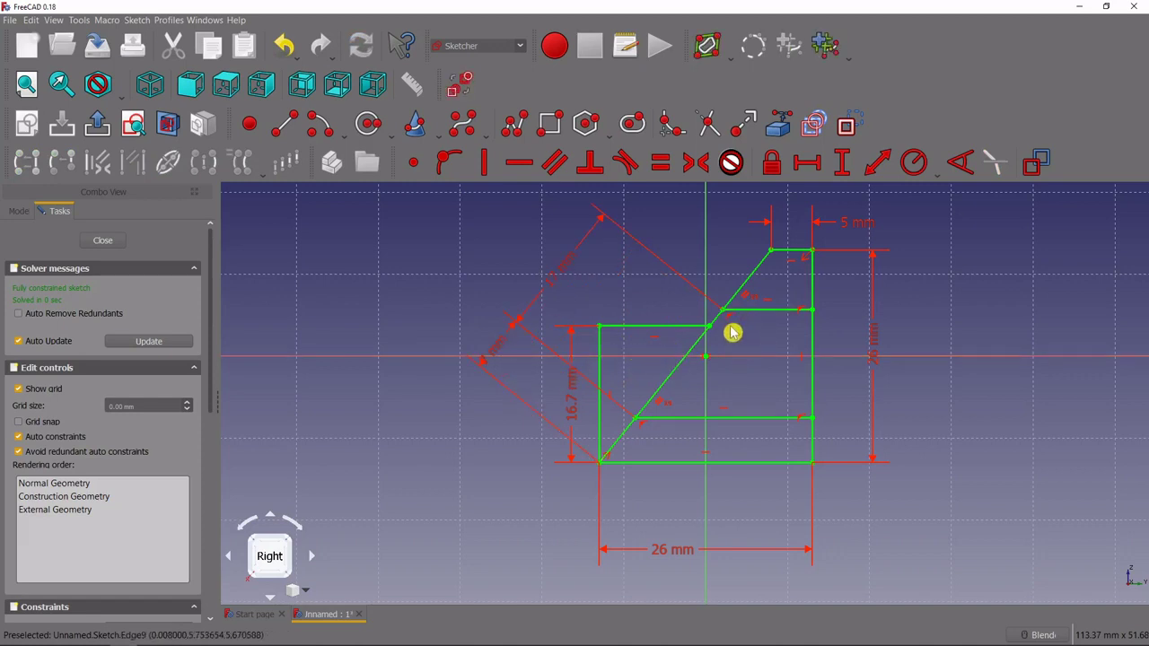
- Check the part drawing and add a third horizontal line from the sloped edge to the right edge, between the top edge and the pocket's upper line
key(alt+Tab)
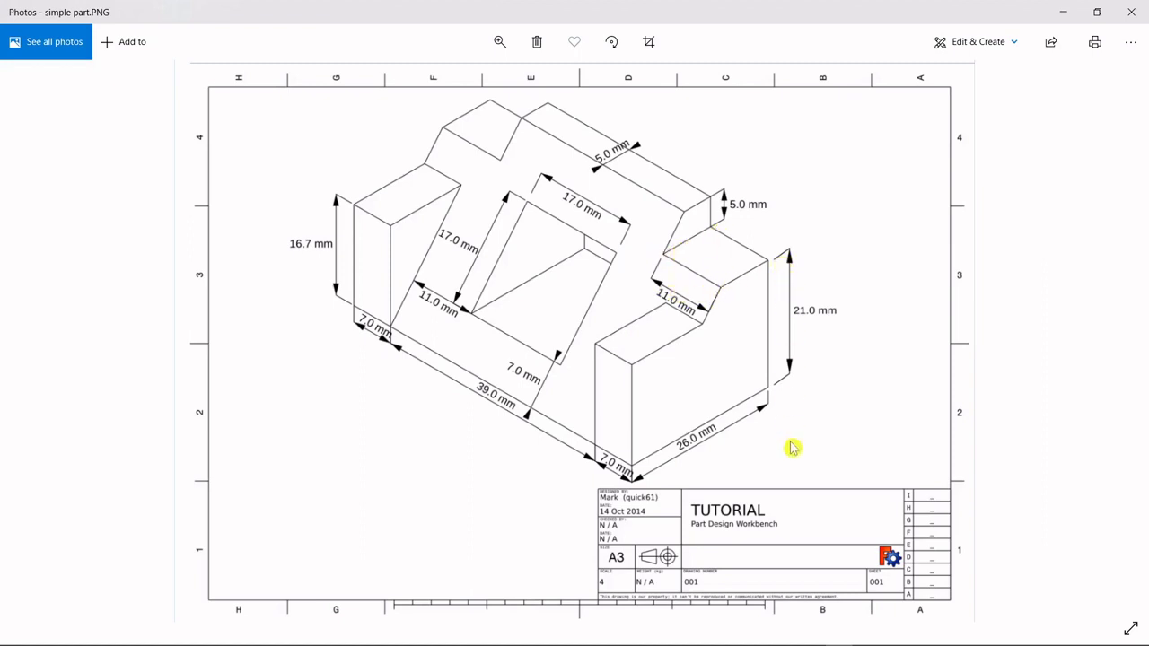
key(alt+Tab)
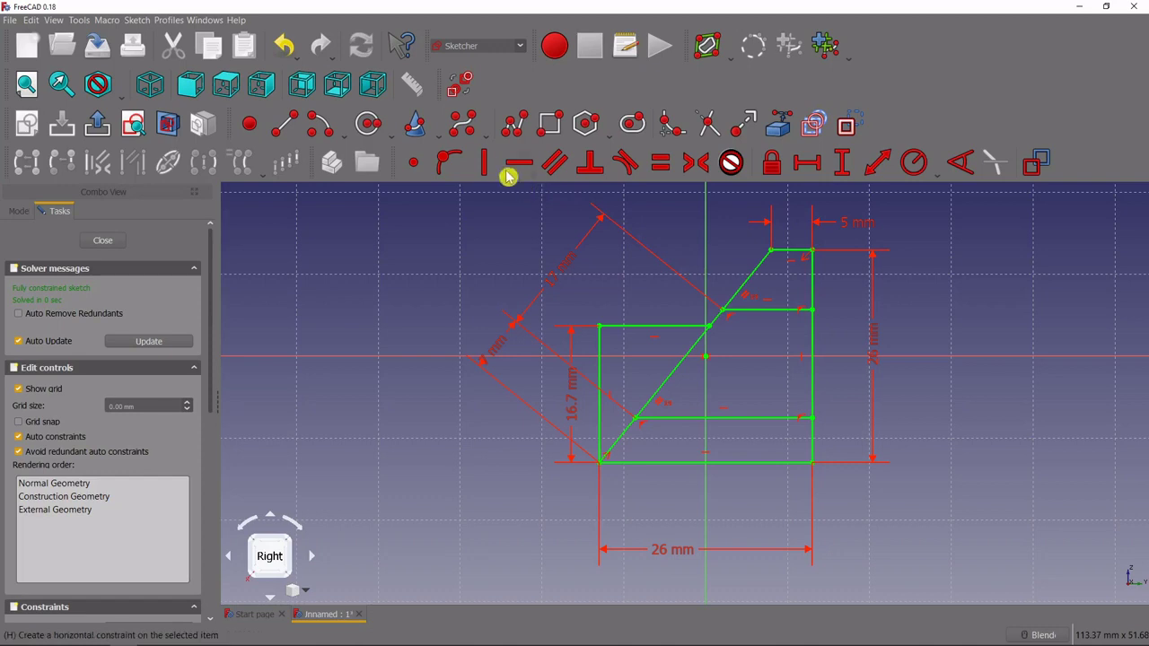
click(284, 125)
click(749, 276)
click(812, 276)
right_click(782, 288)
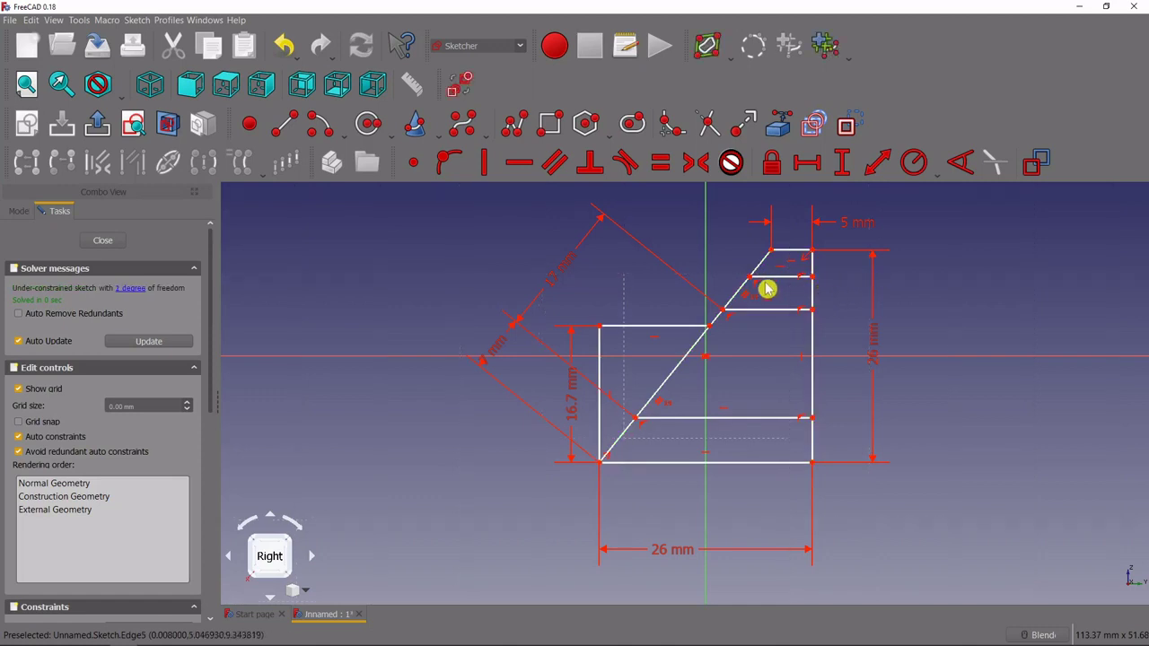
mouse_move(779, 285)
mouse_down()
mouse_move(787, 295)
mouse_move(798, 281)
mouse_up()
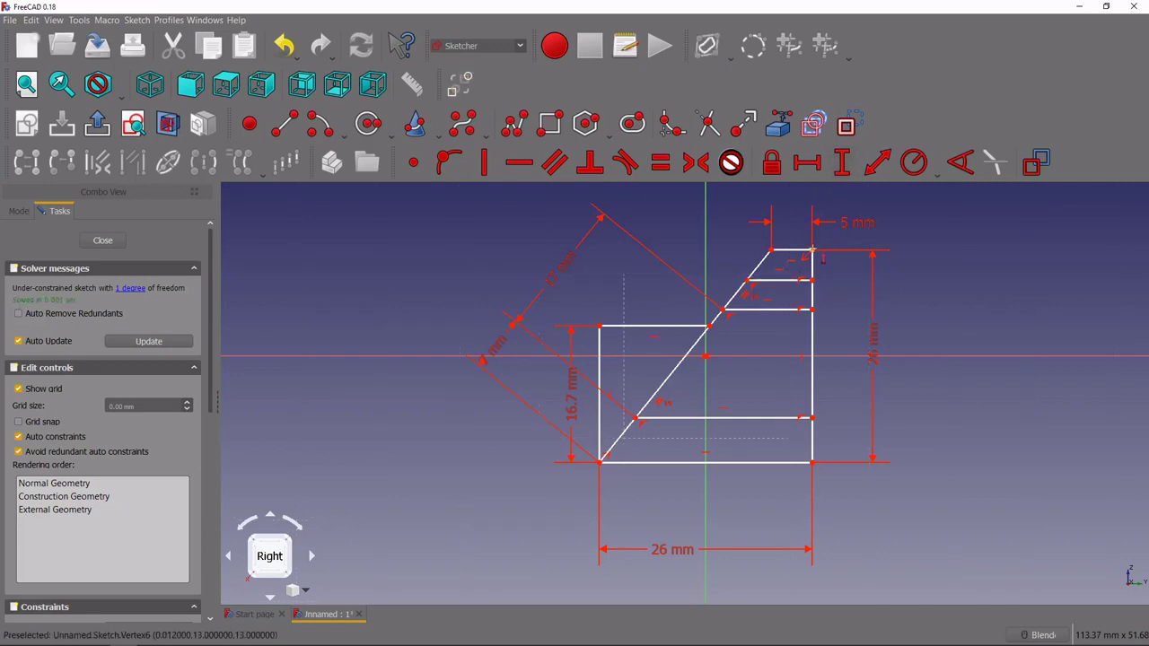
- Set the vertical distance between the top edge and the third line to 5 mm and rearrange the two 5 mm dimensions
click(813, 253)
click(813, 289)
key(shift+i)
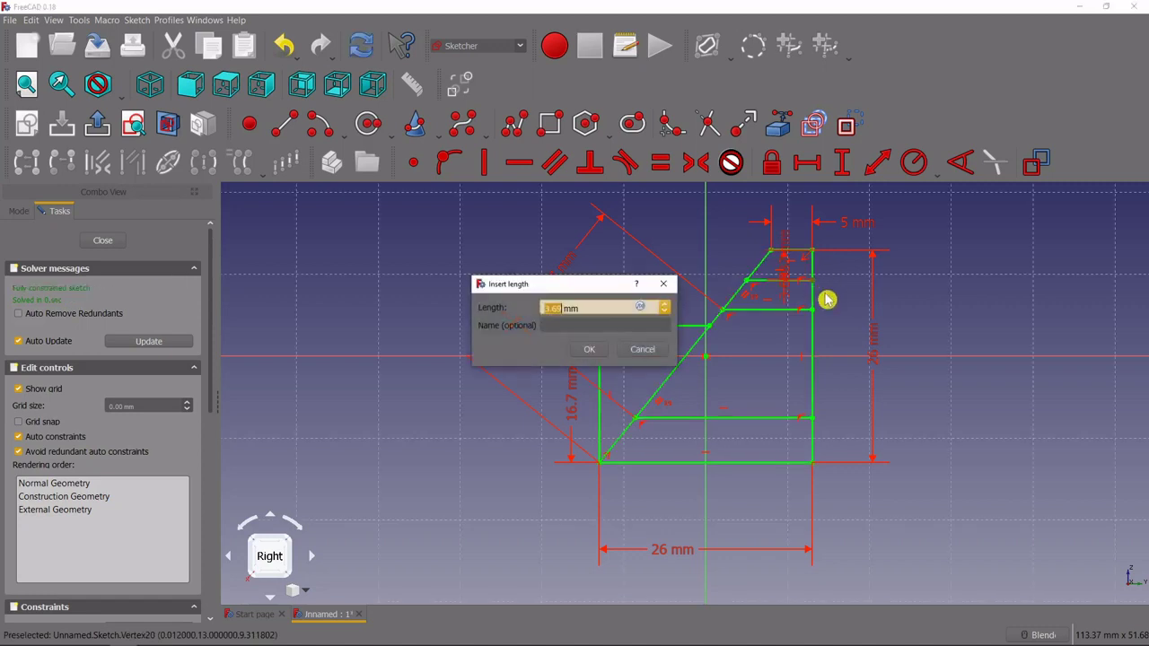
text(5)
key(Return)
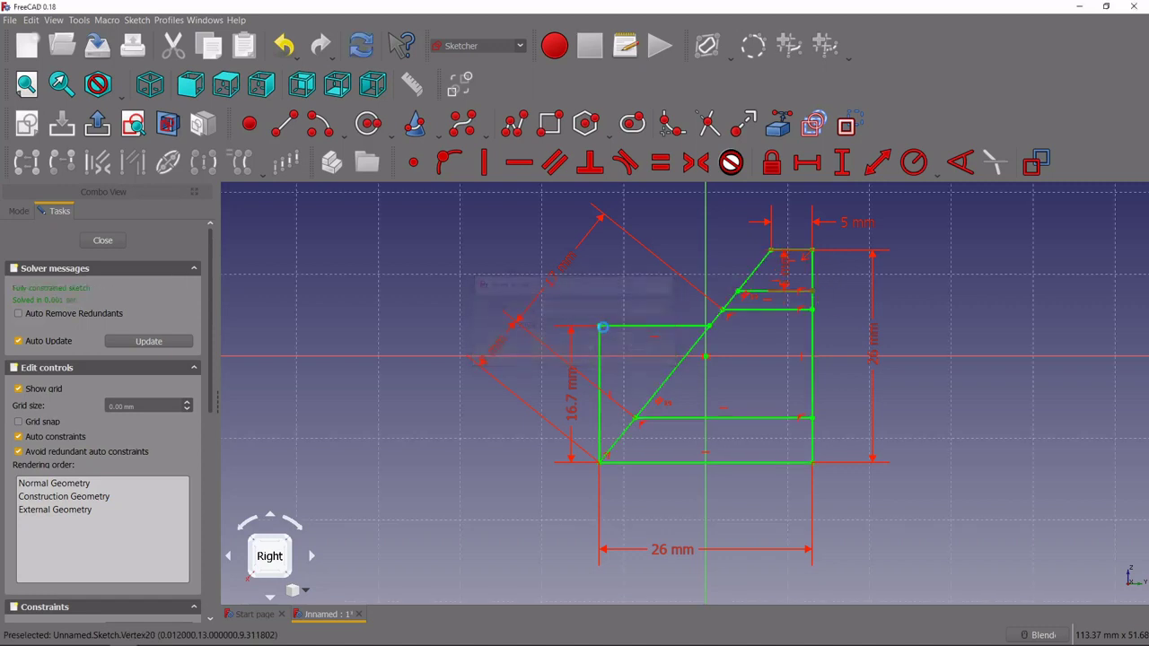
drag(779, 285, 849, 330)
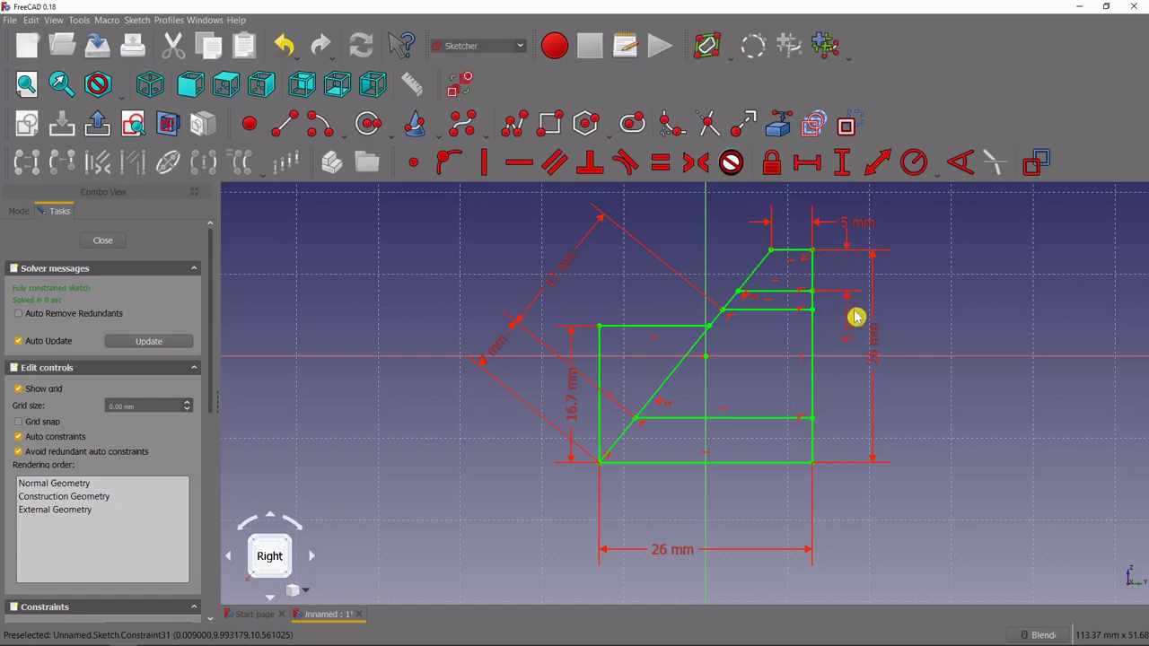
drag(864, 225, 864, 222)
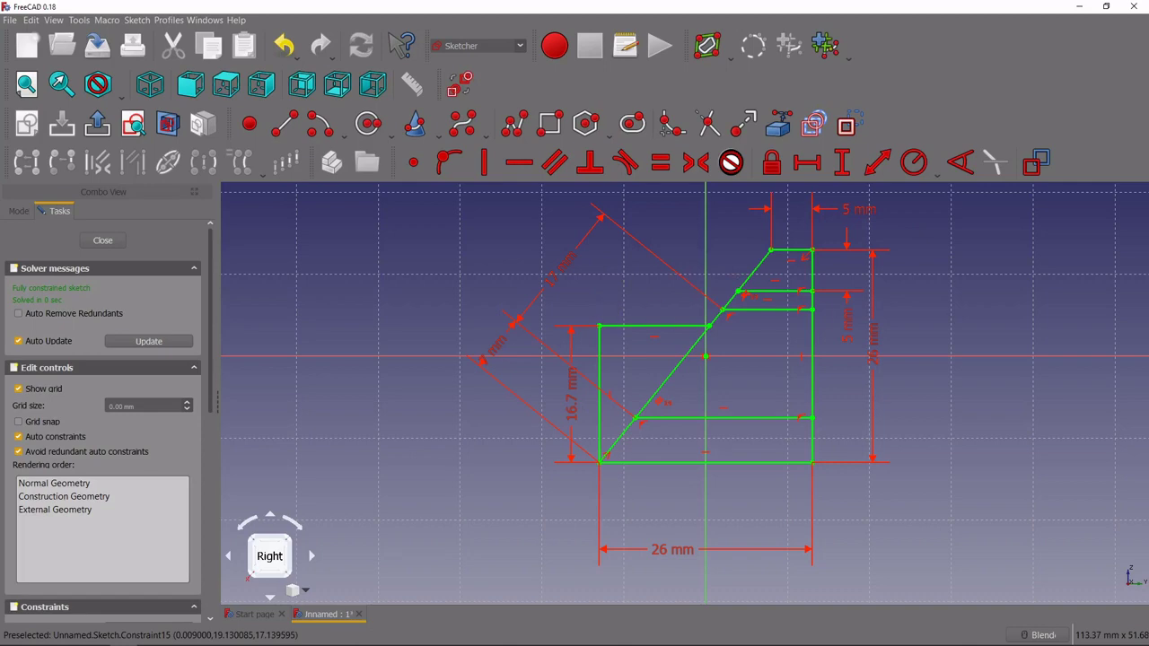
- Close the reference sketch and create a new sketch in the same body on the YZ plane
middle_drag(705, 359, 643, 400)
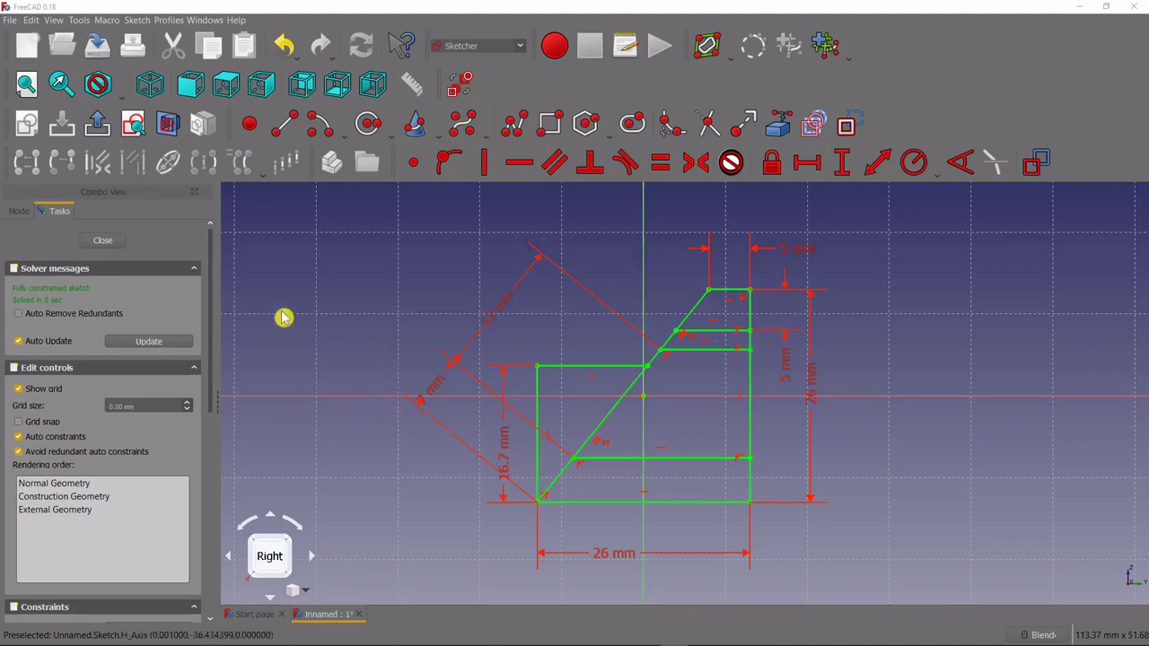
click(103, 241)
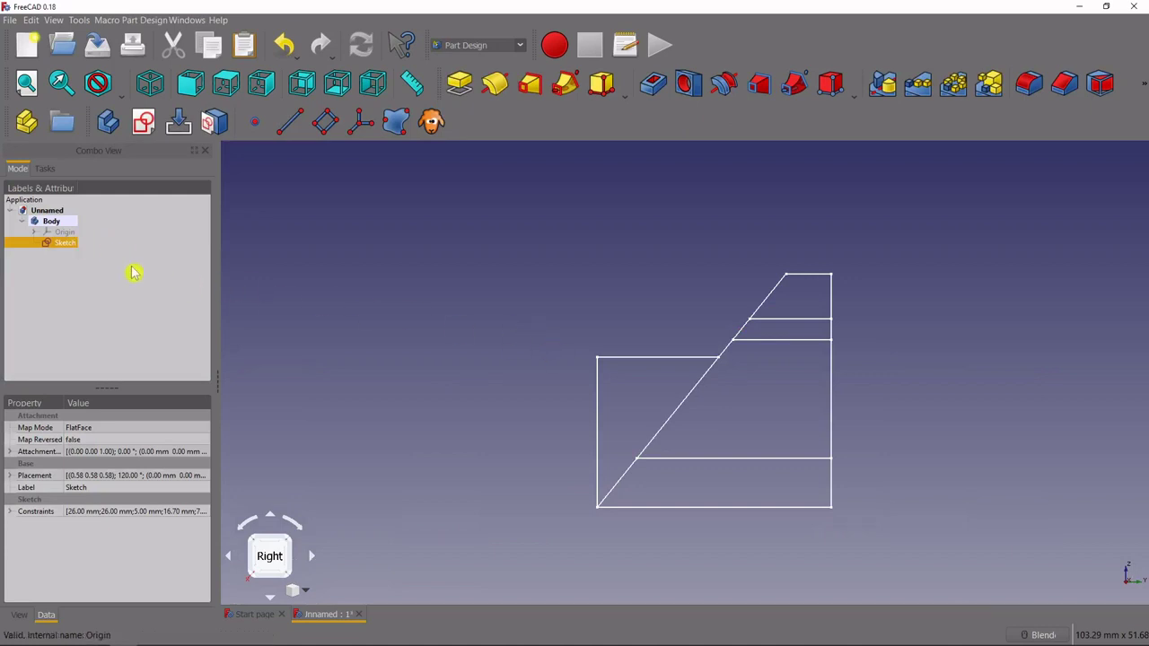
click(69, 232)
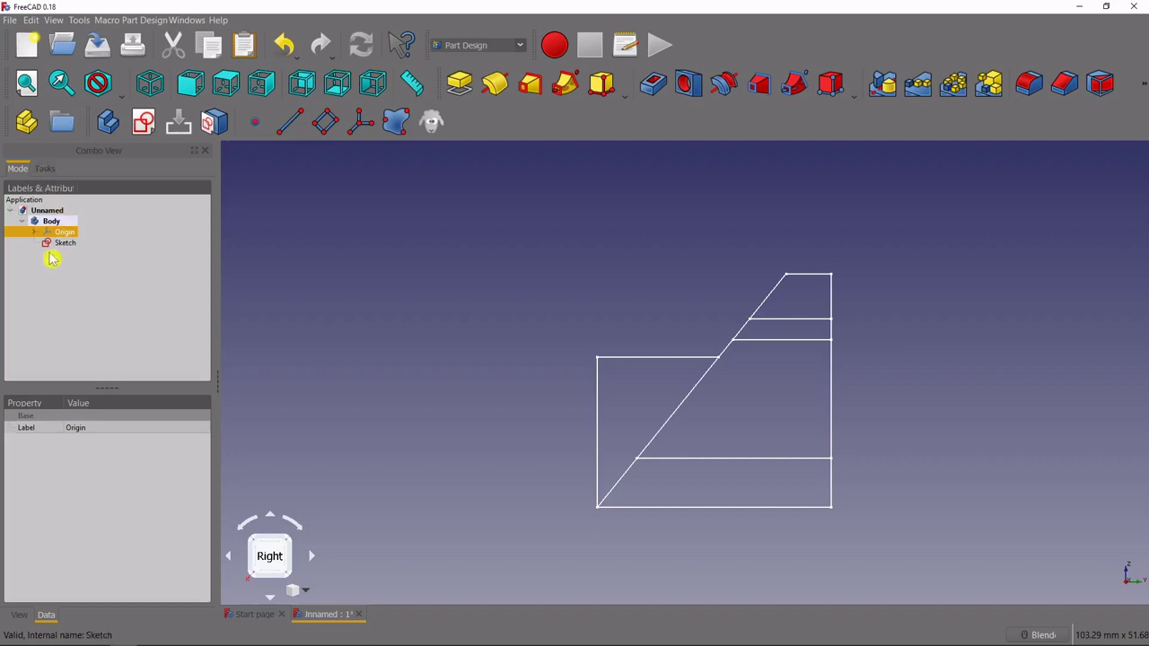
click(146, 123)
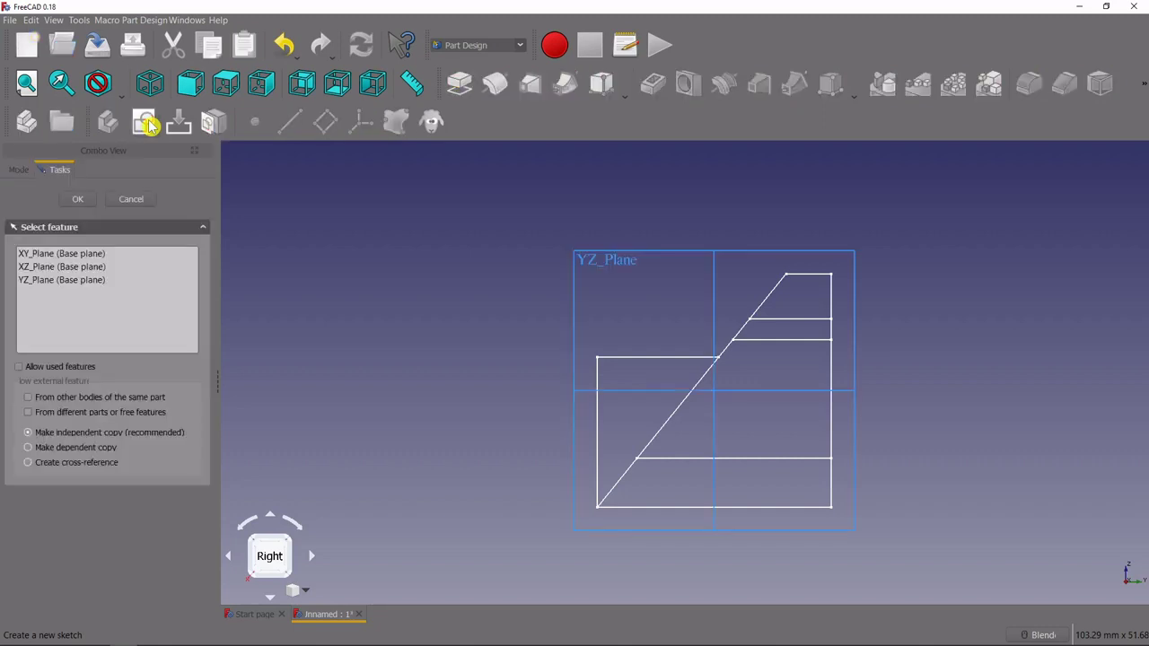
click(81, 280)
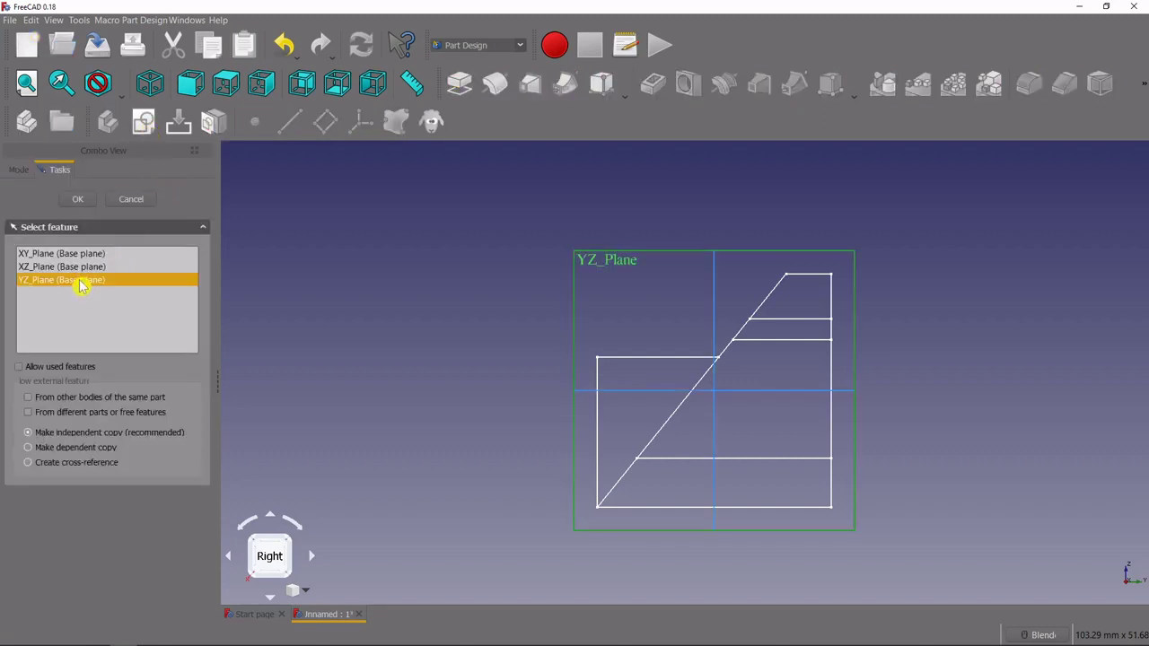
click(81, 199)
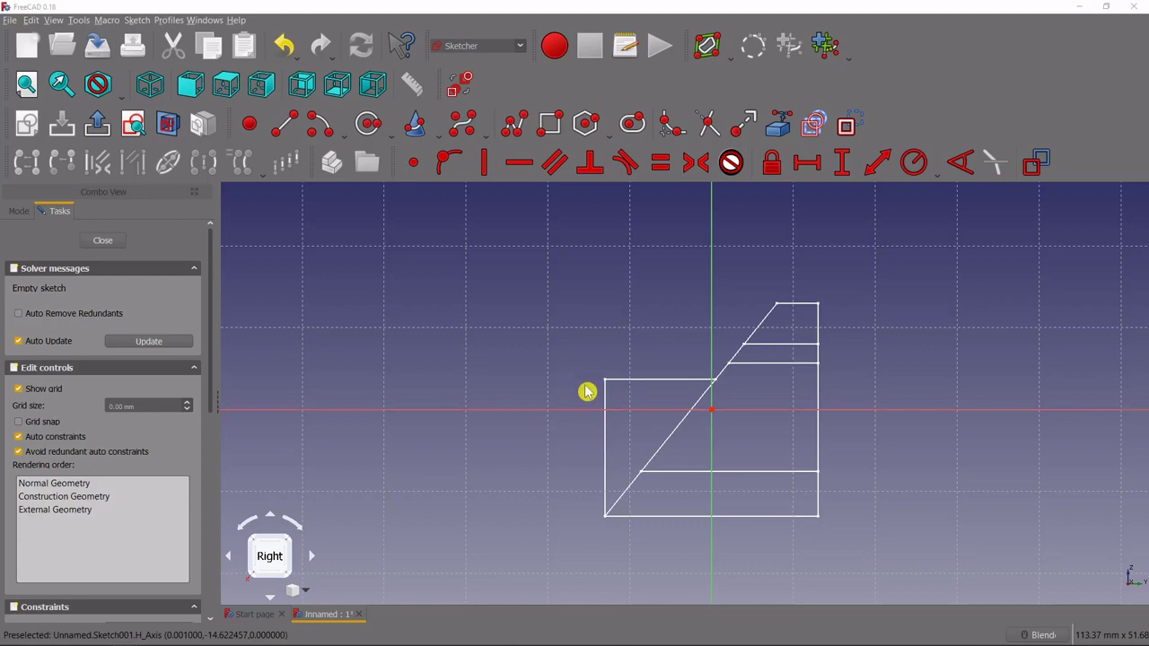
- Check the part drawing and link the first sketch's bottom edge, left step edge and line 5 mm below the top as external geometry
key(alt+Tab)
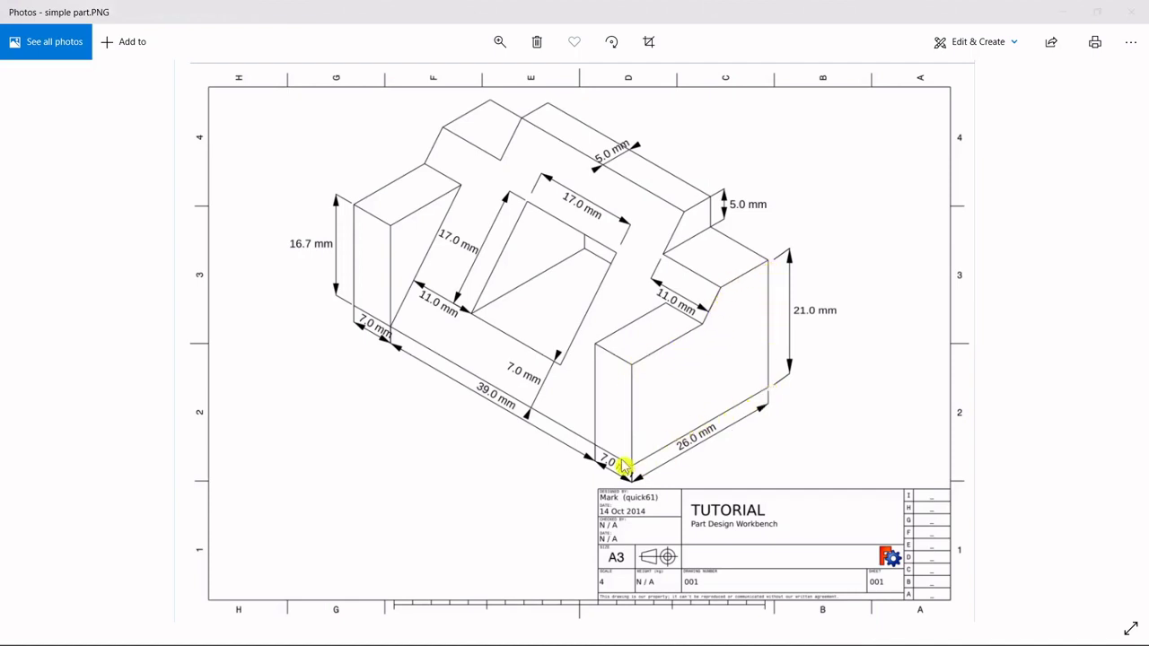
key(alt+Tab)
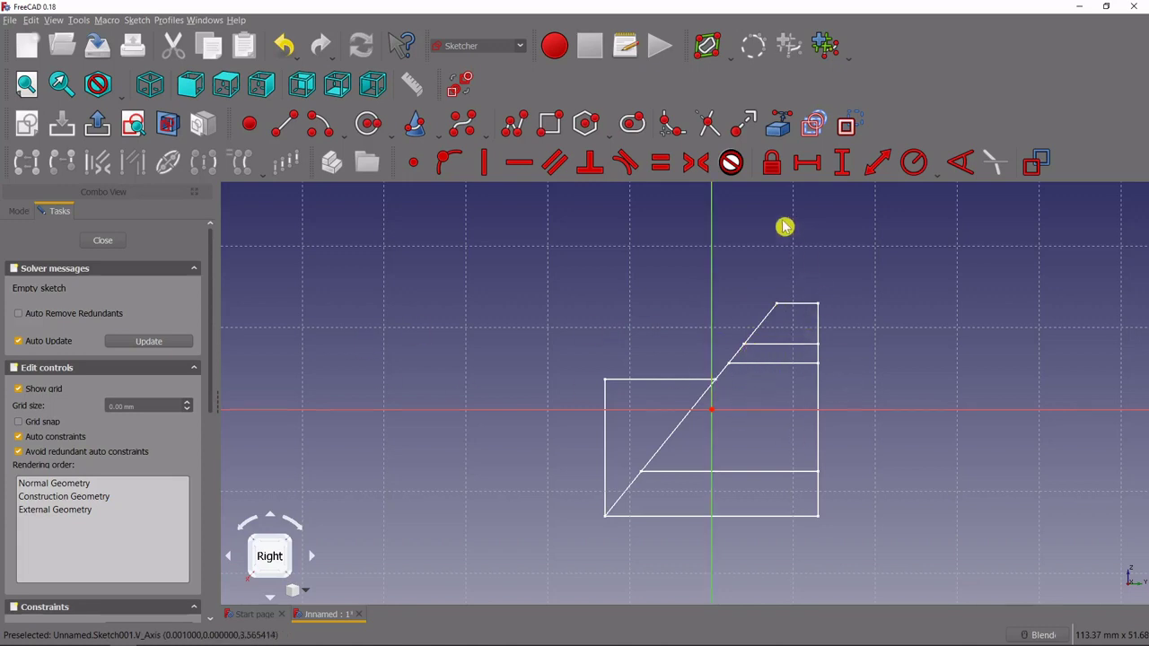
click(780, 136)
click(780, 130)
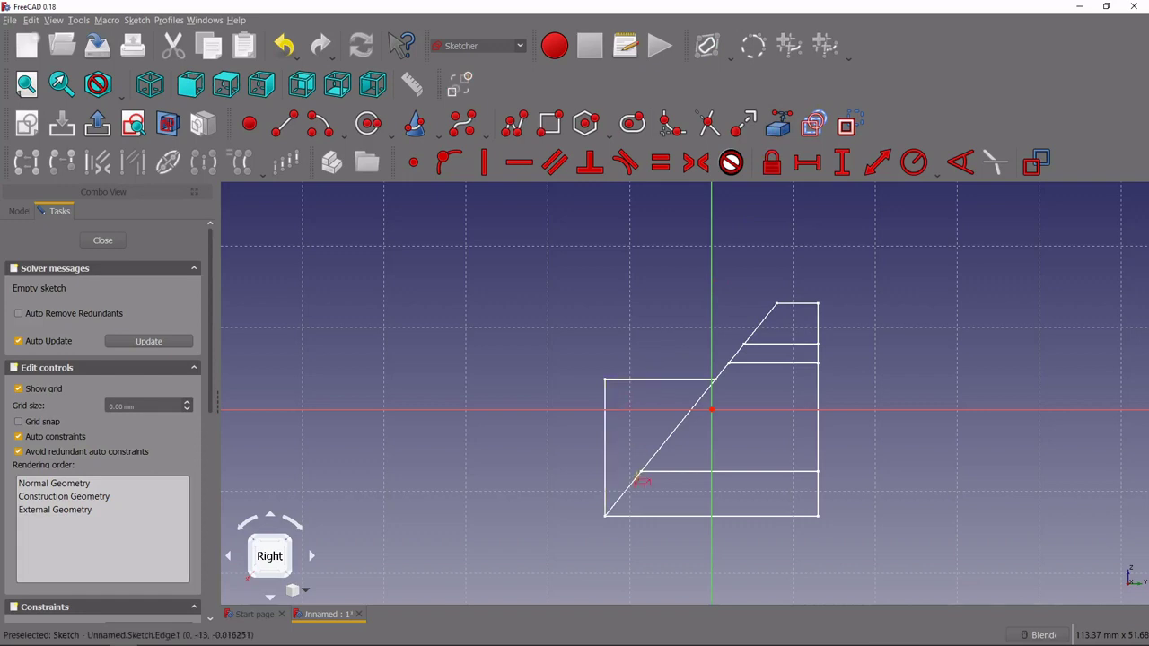
scroll(817, 458, up, 2)
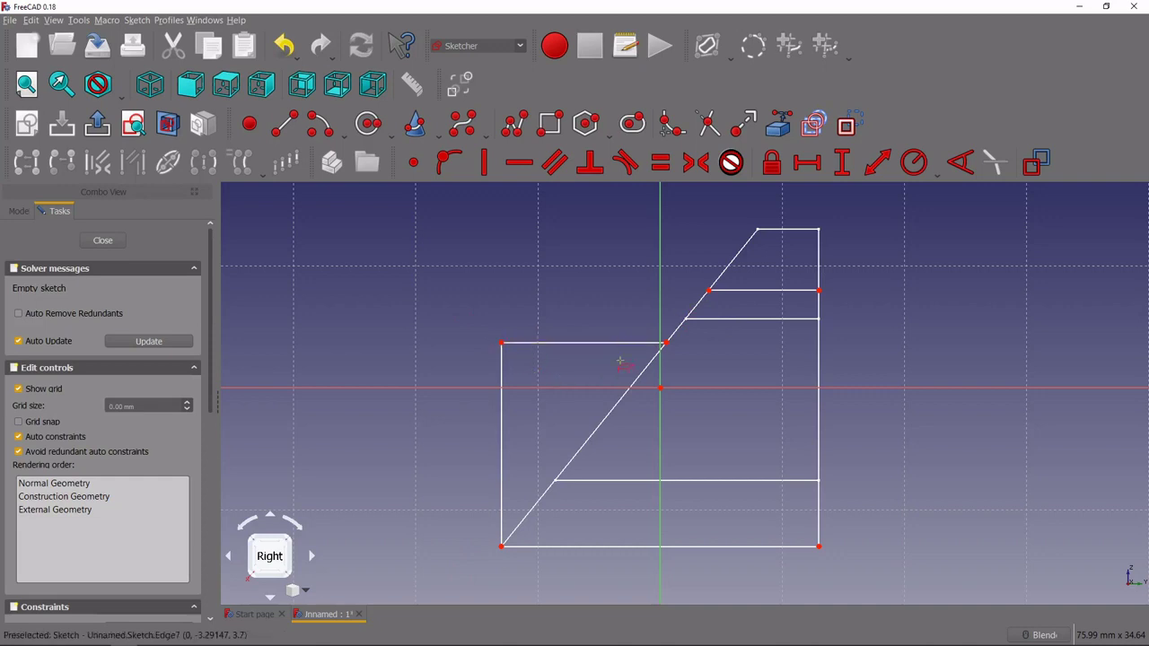
key(Escape)
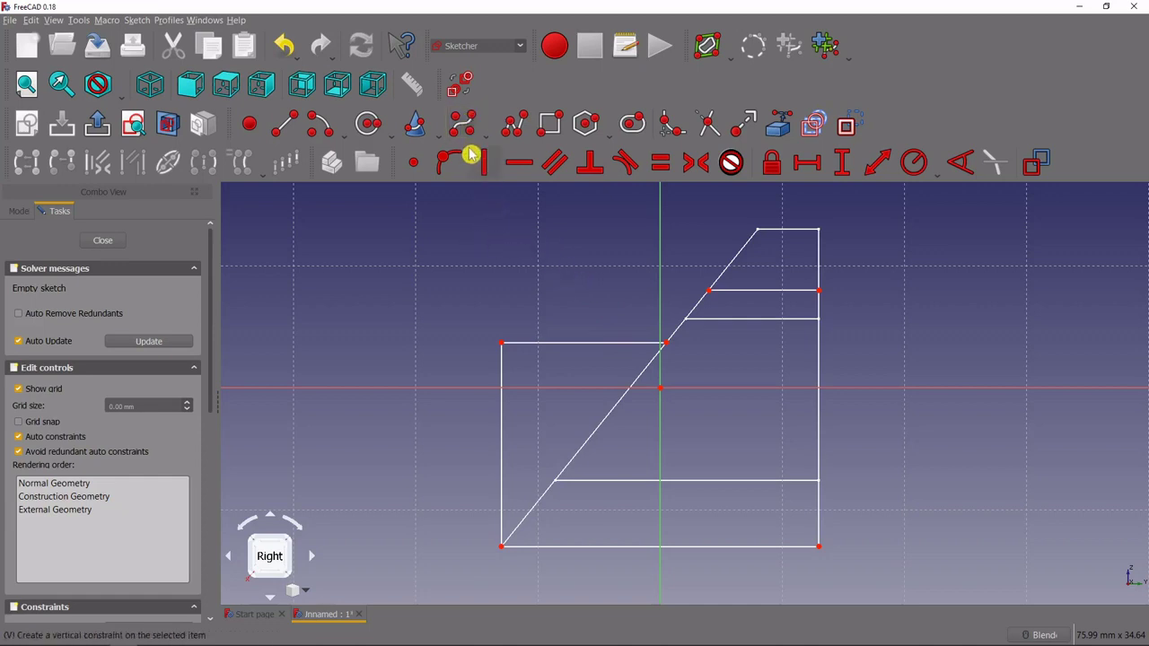
- Draw a closed polyline through the linked external points to form the stepped side profile, and close the sketch
click(516, 127)
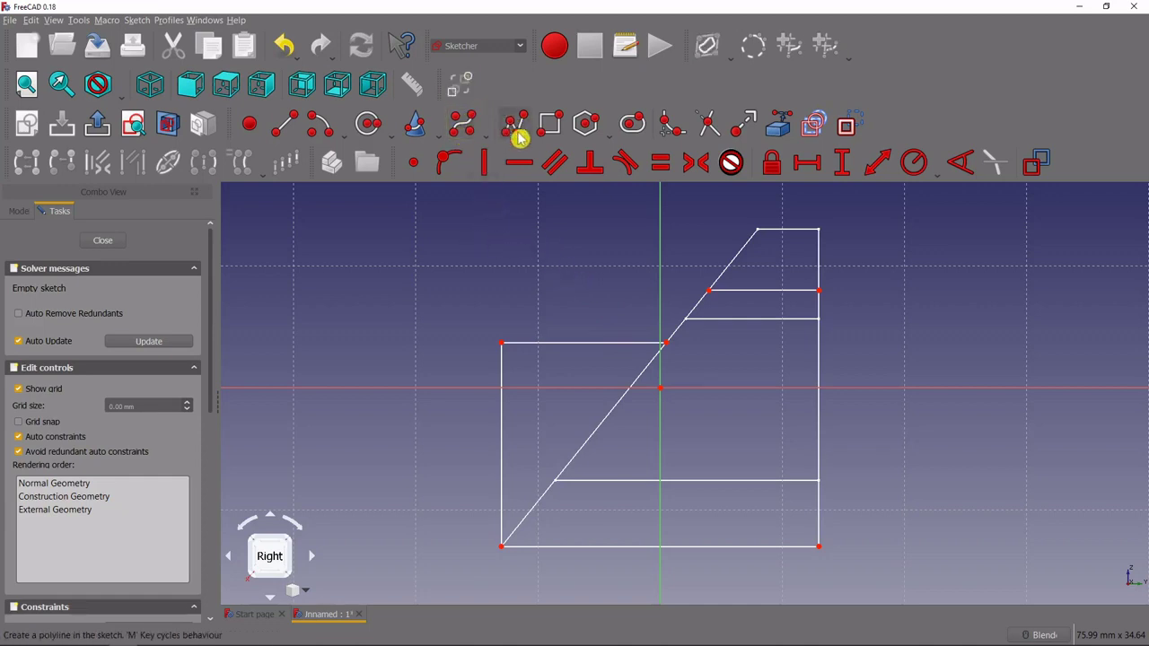
click(501, 343)
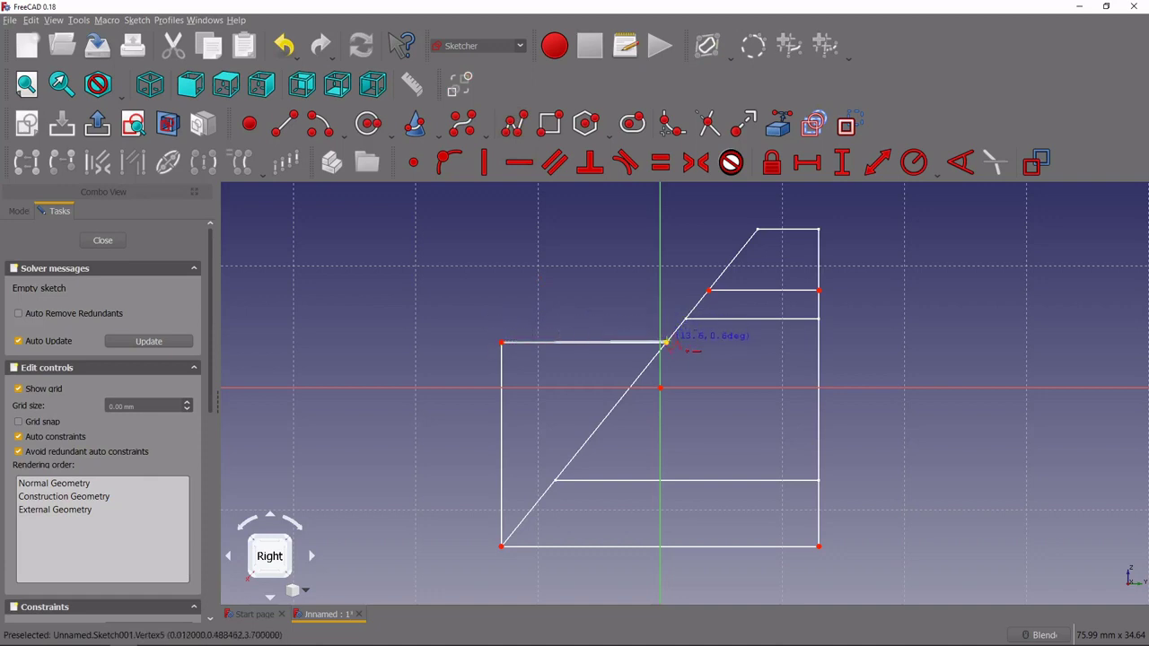
click(668, 347)
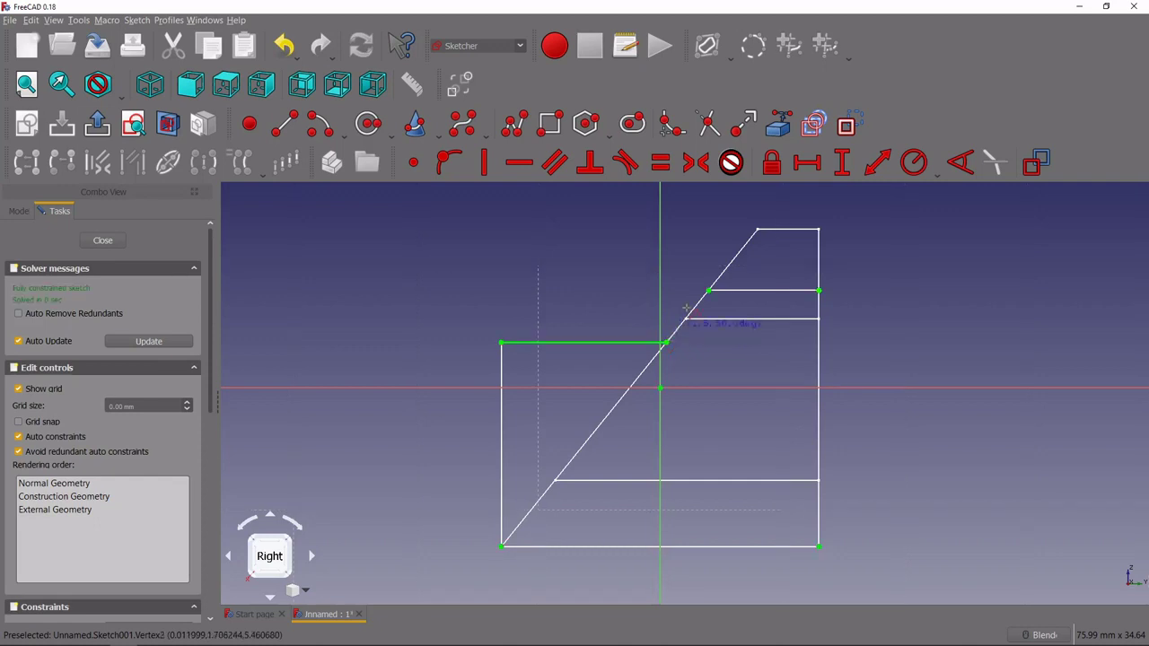
click(709, 290)
click(819, 291)
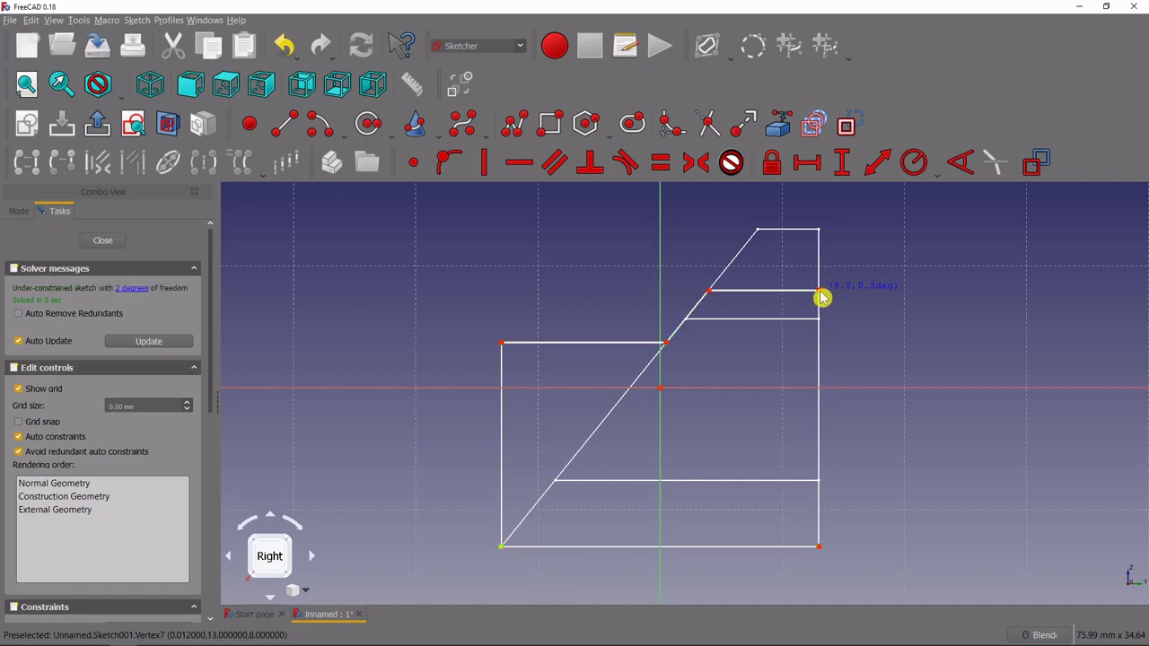
click(818, 545)
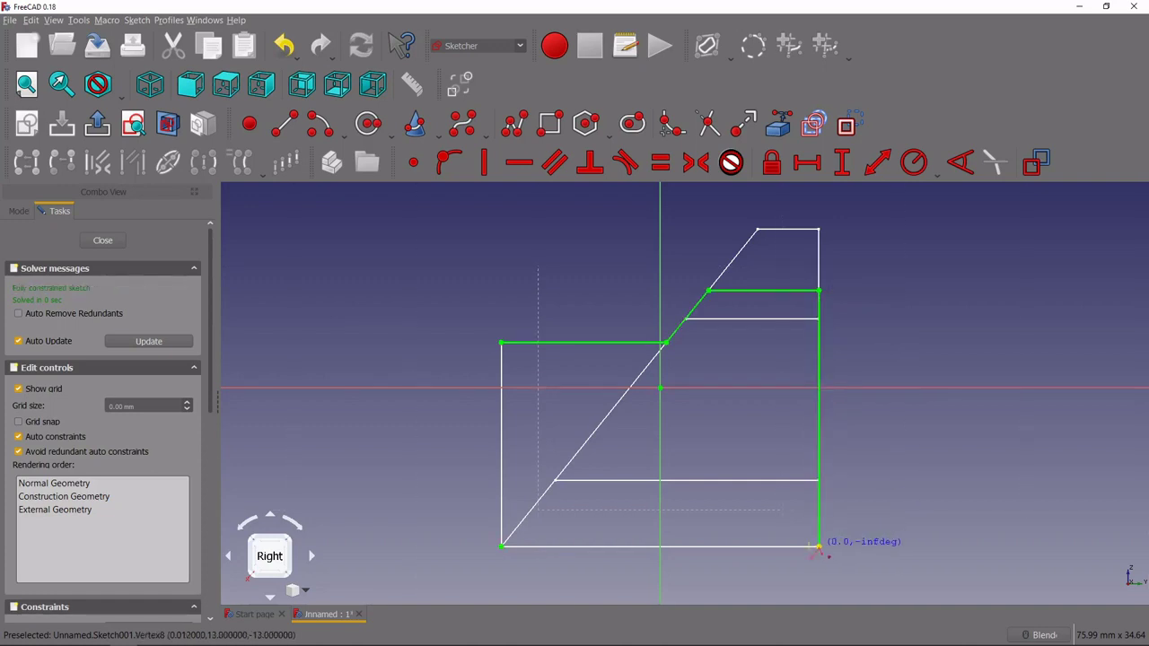
click(501, 544)
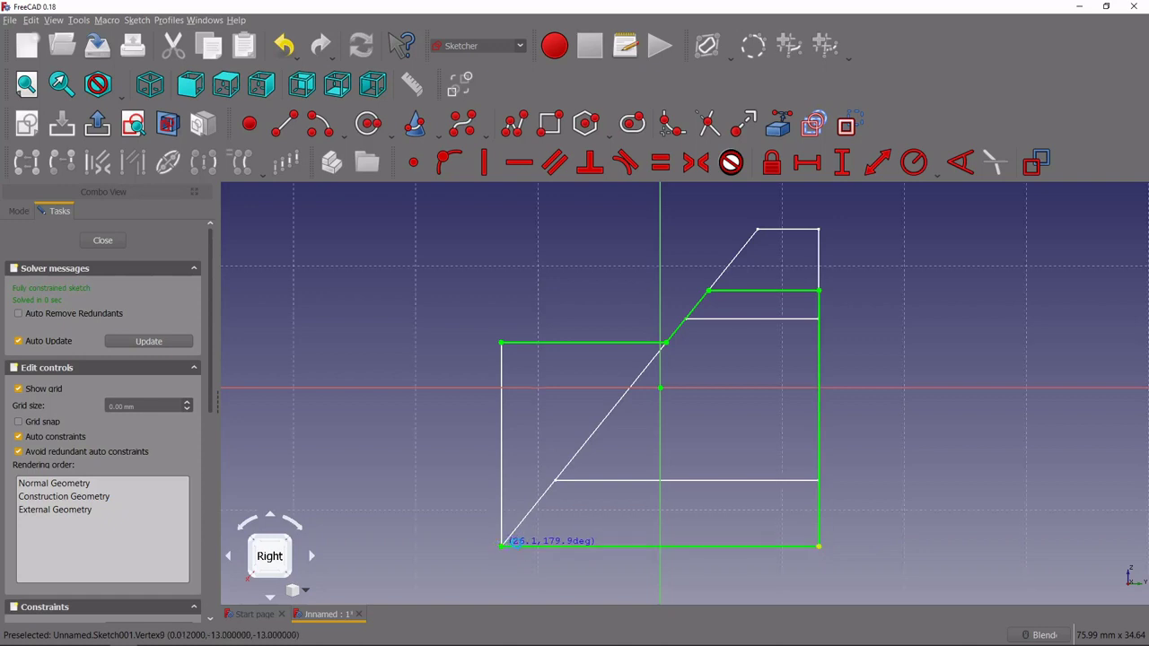
click(501, 342)
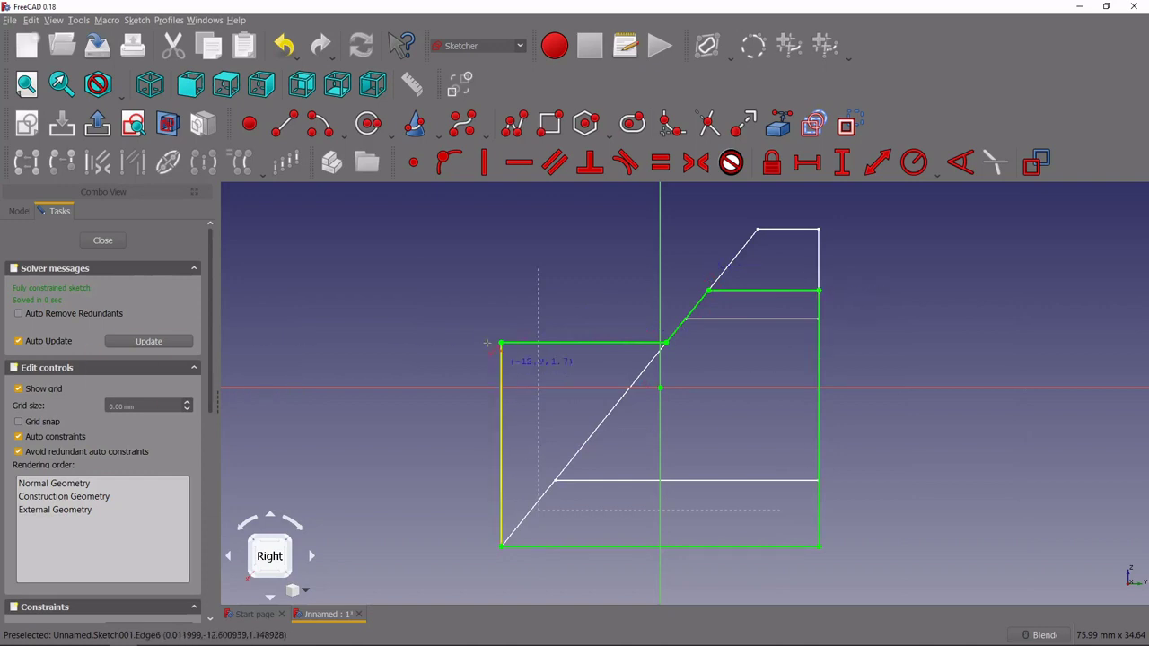
right_click(393, 305)
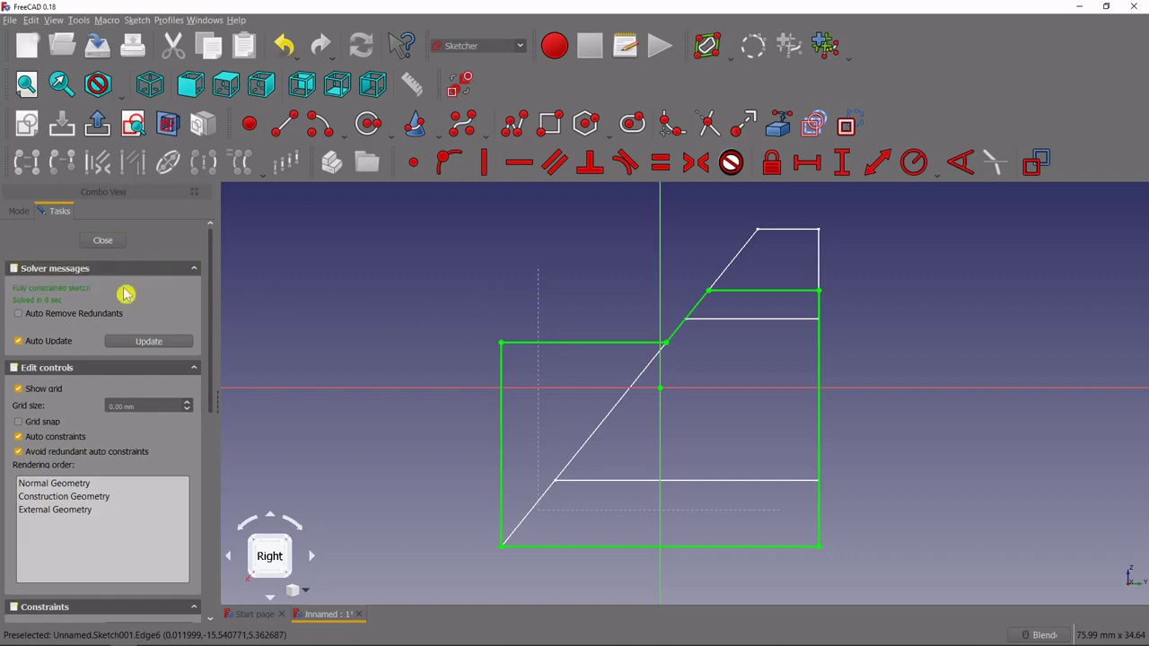
click(104, 244)
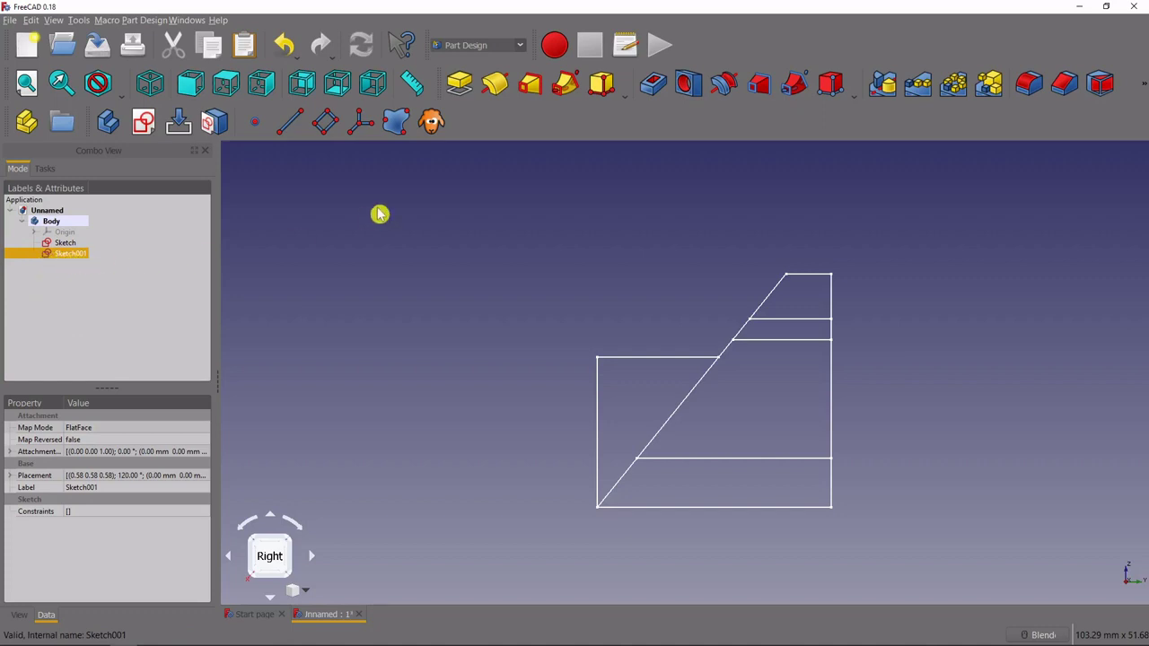
- Check the widths on the part drawing and pad the side profile with a length of 39+7+7 mm
click(459, 83)
middle_drag(597, 344, 706, 366)
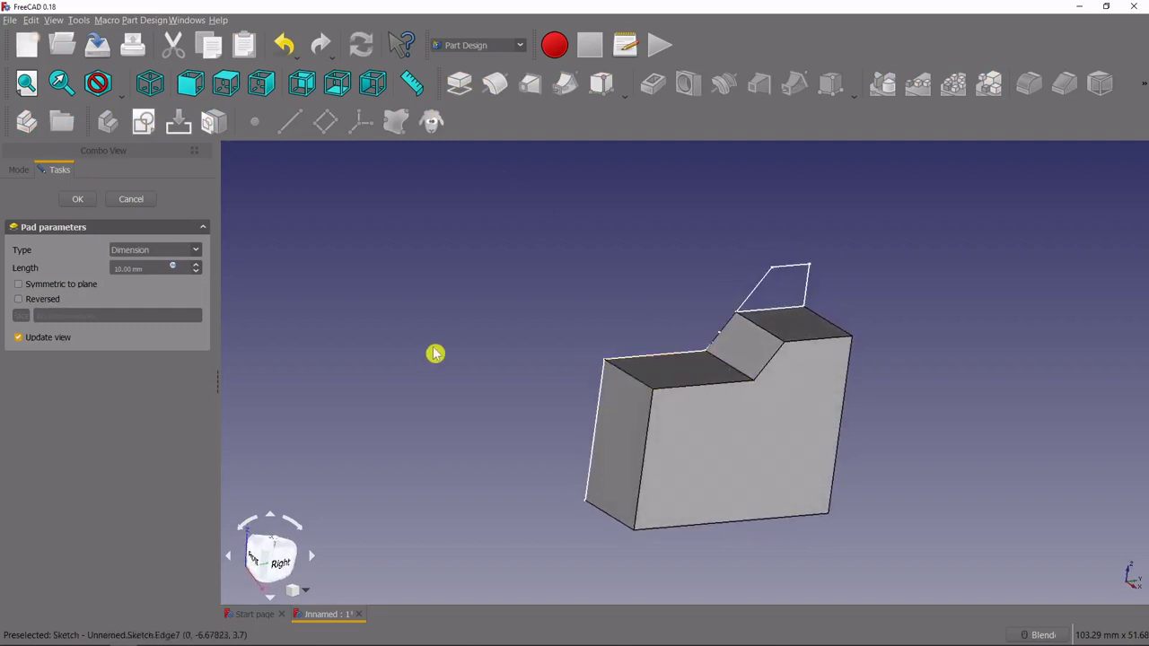
key(alt+Tab)
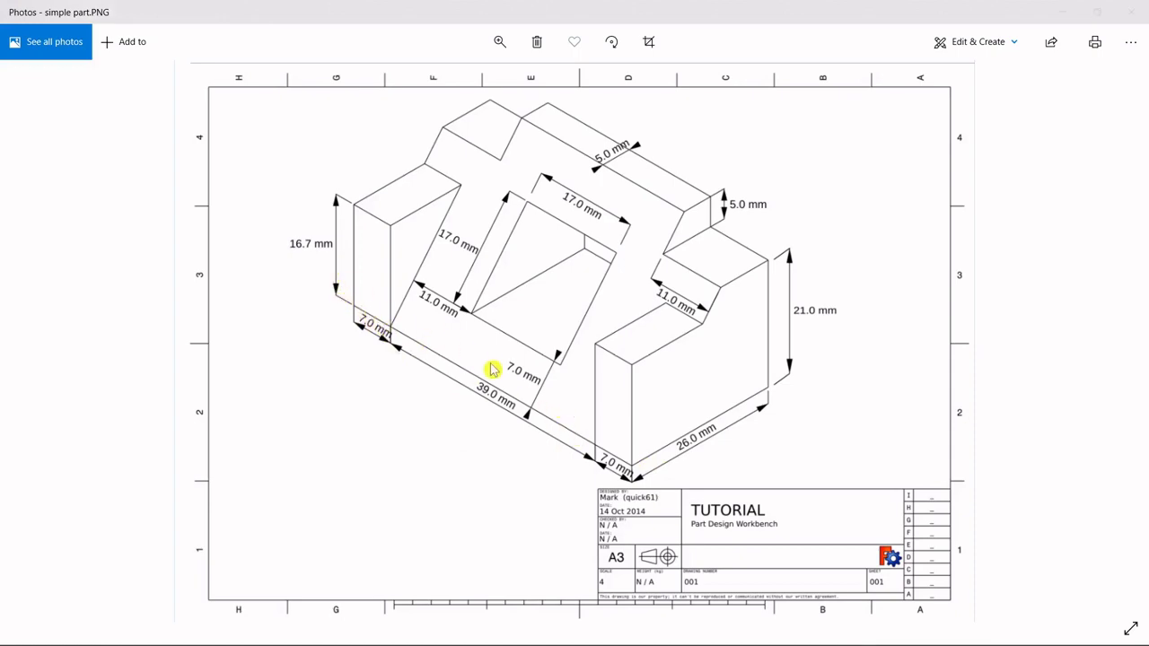
key(alt+Tab)
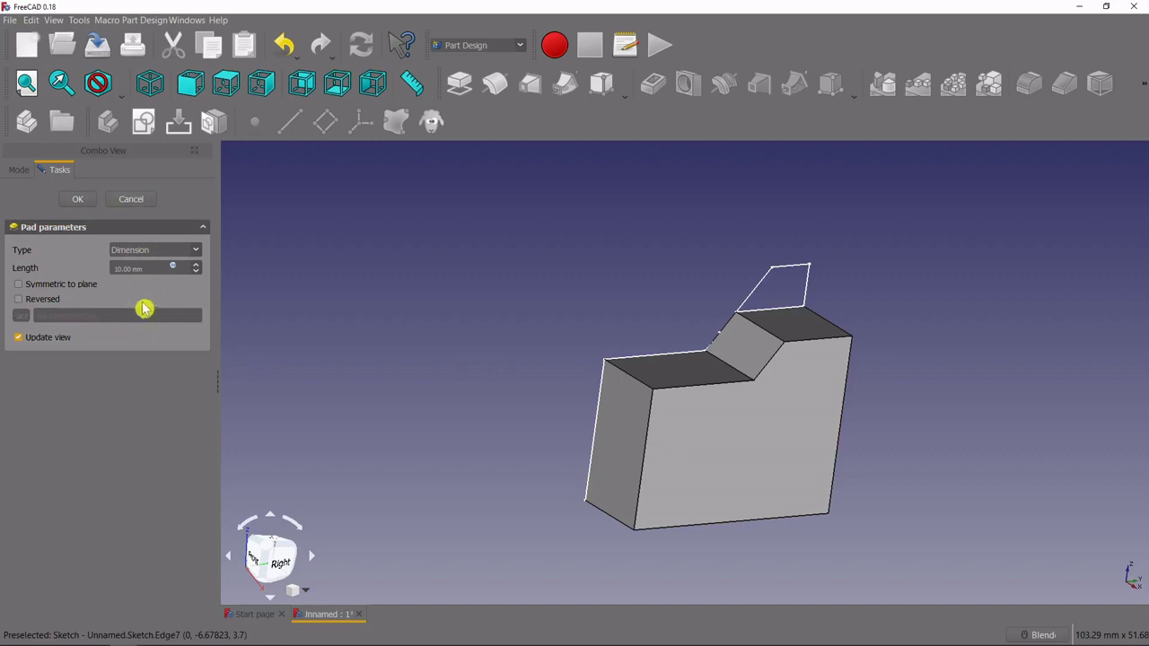
click(150, 269)
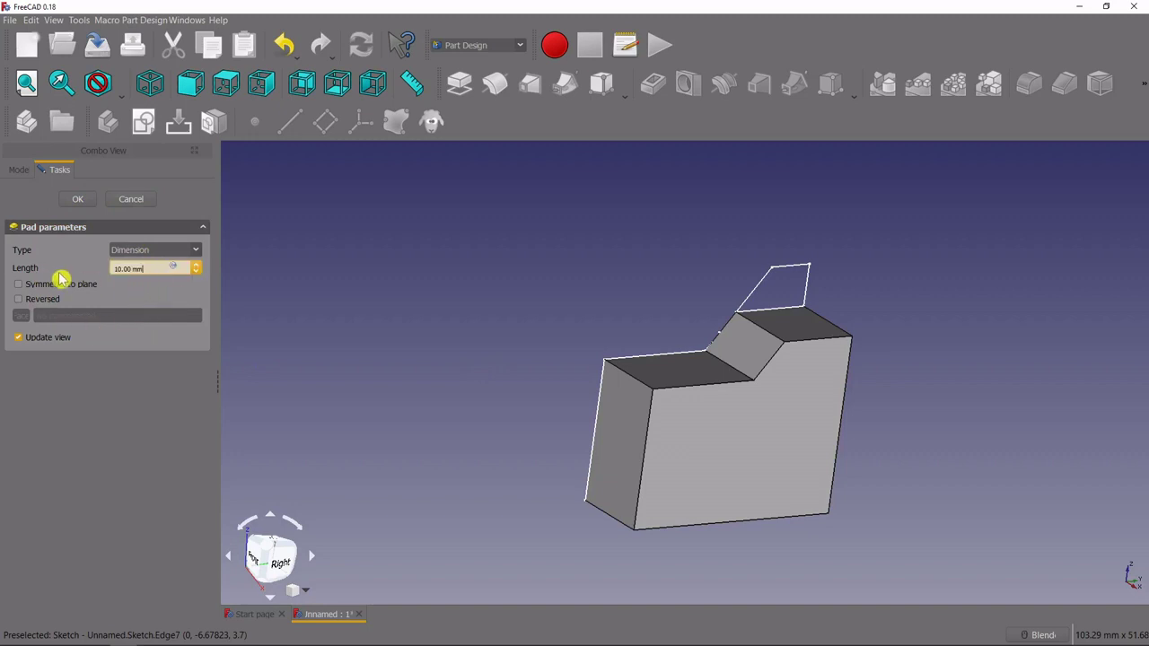
key(BackSpace)
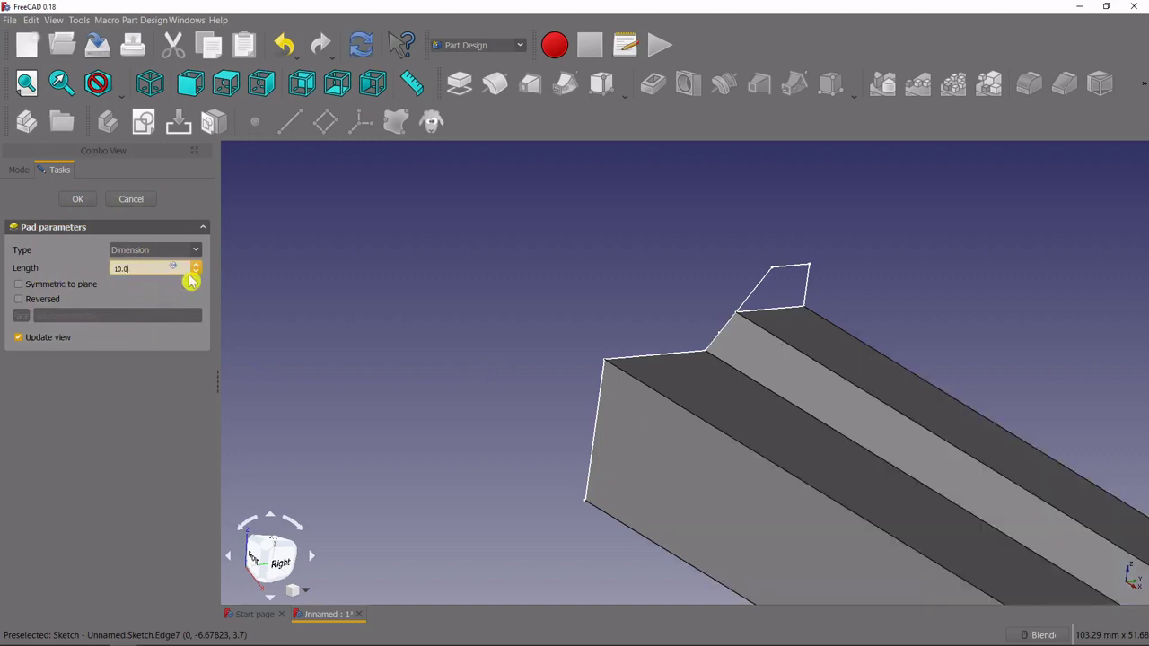
key(BackSpace)
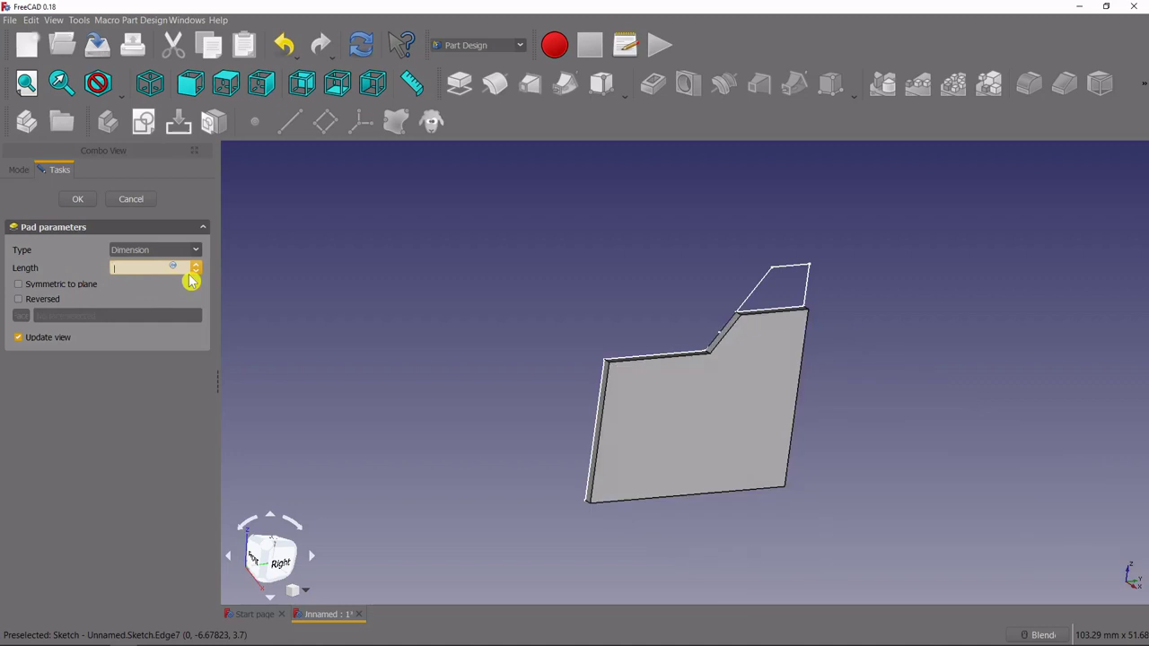
text(3)
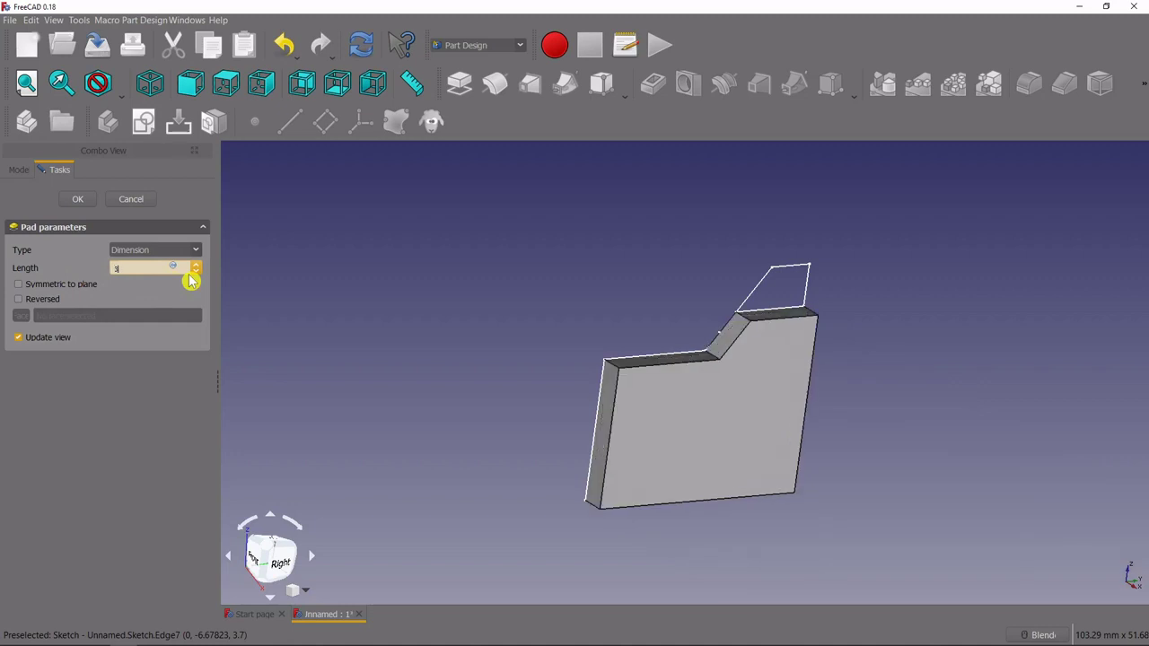
text(0+7+)
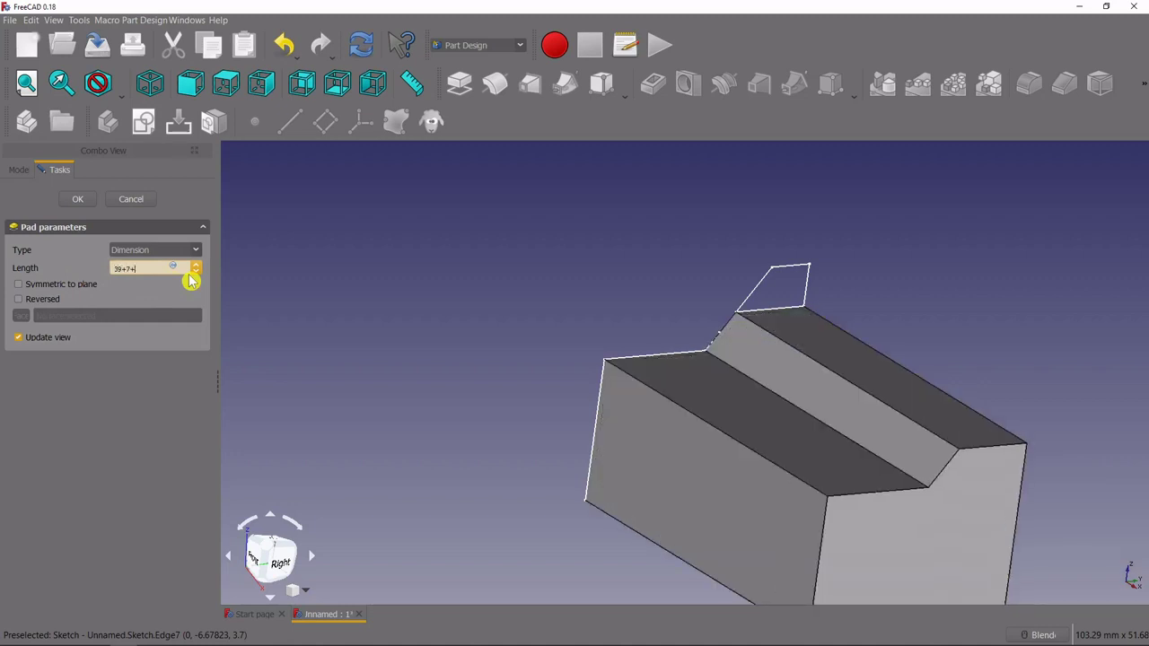
text(7)
middle_drag(610, 390, 648, 432)
scroll(846, 512, down, 2)
scroll(595, 385, up, 2)
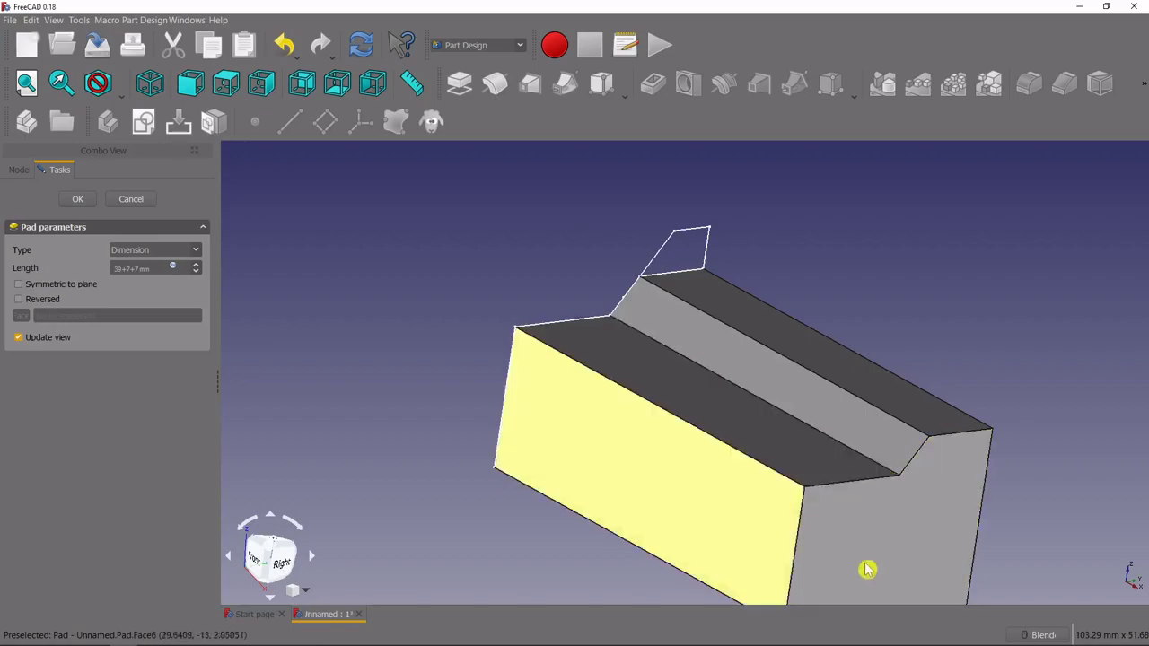
- Check the part drawing, make the pad symmetric to the sketch plane and accept it
key(alt+Tab)
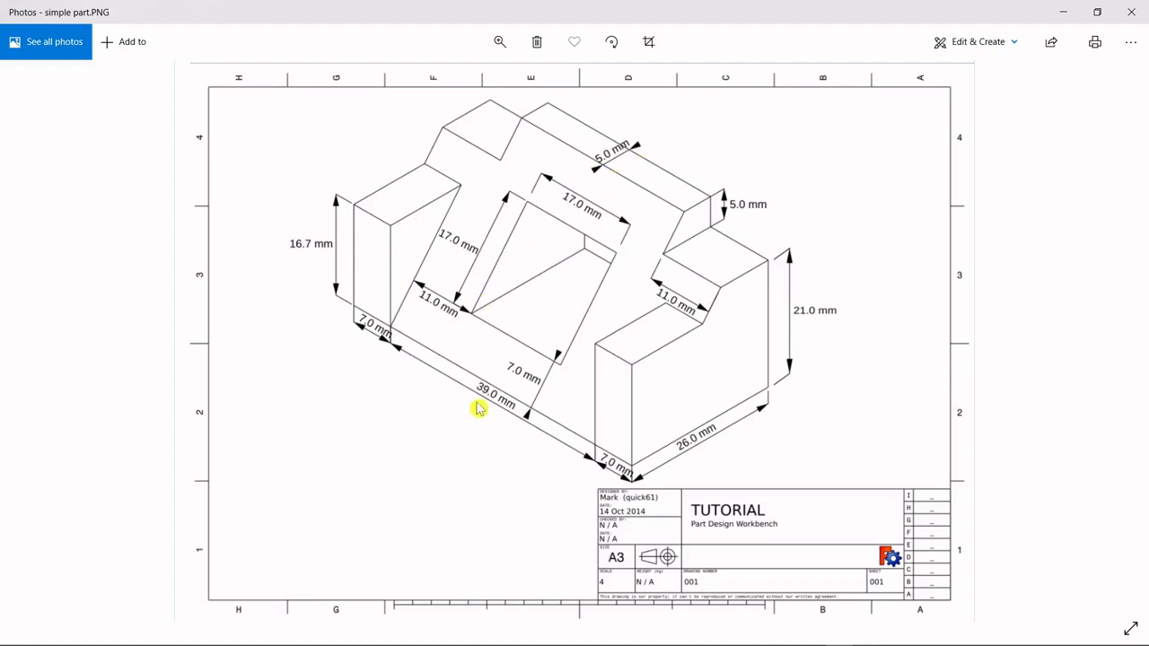
key(alt+Tab)
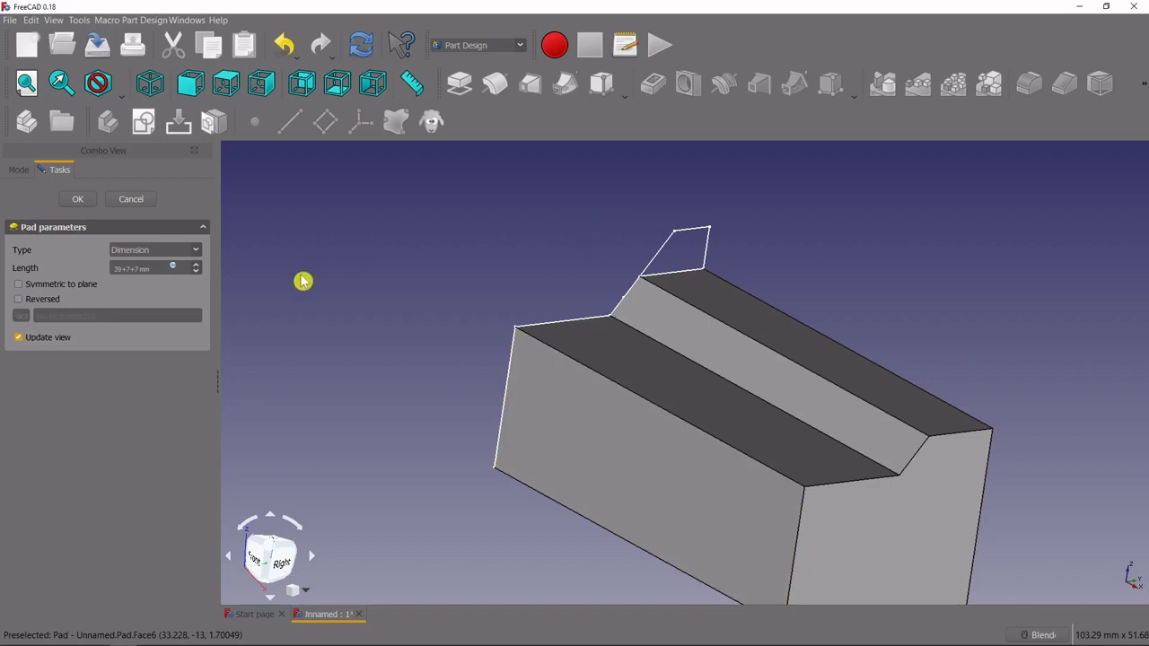
click(19, 284)
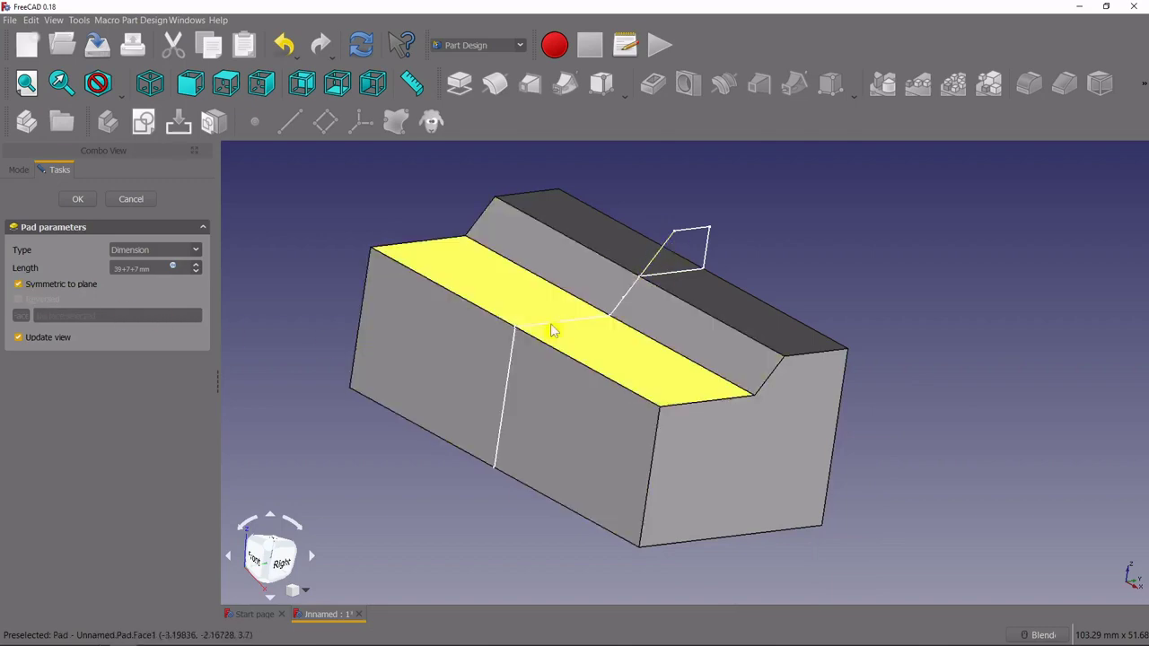
middle_drag(607, 416, 567, 425)
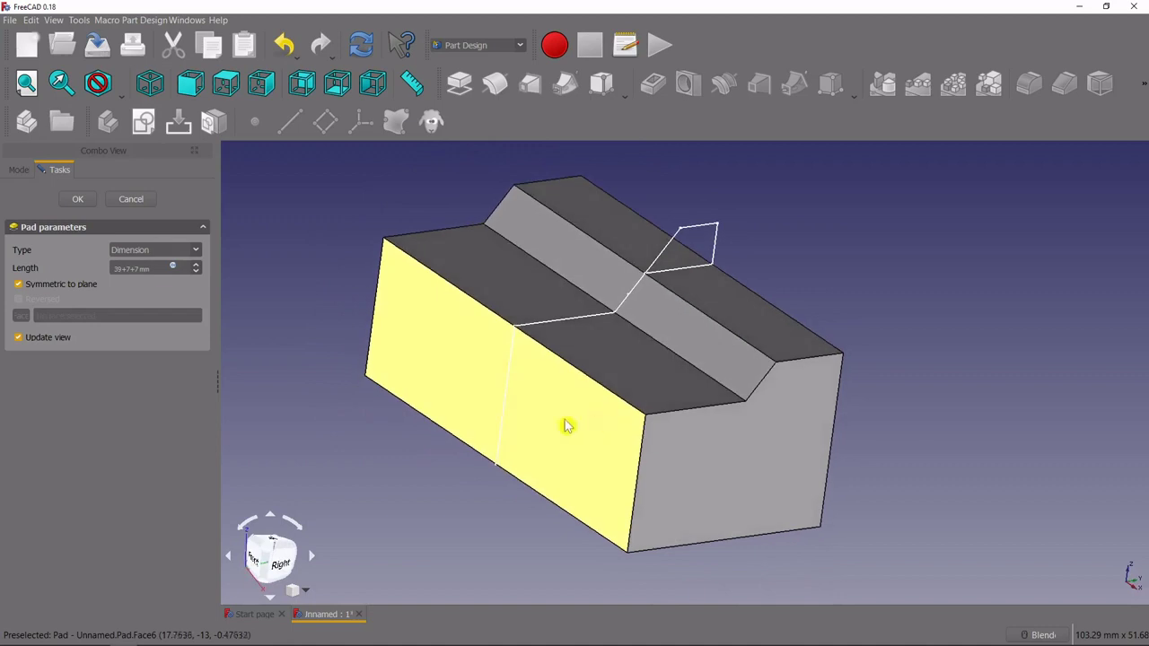
click(79, 200)
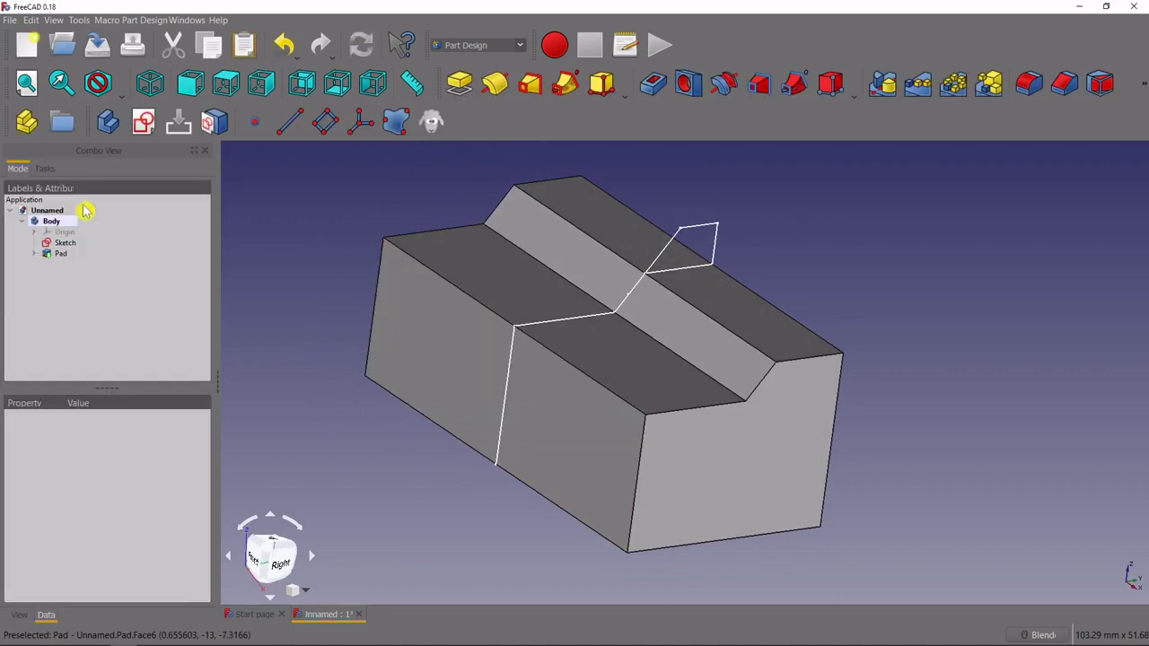
- Check the cutout on the part drawing and create a new sketch in the body on the YZ plane
mouse_move(731, 454)
middle_down()
mouse_move(762, 395)
mouse_move(791, 450)
mouse_move(707, 456)
mouse_move(706, 441)
mouse_move(746, 389)
mouse_move(613, 365)
mouse_move(550, 307)
mouse_move(482, 377)
middle_up()
key(alt+Tab)
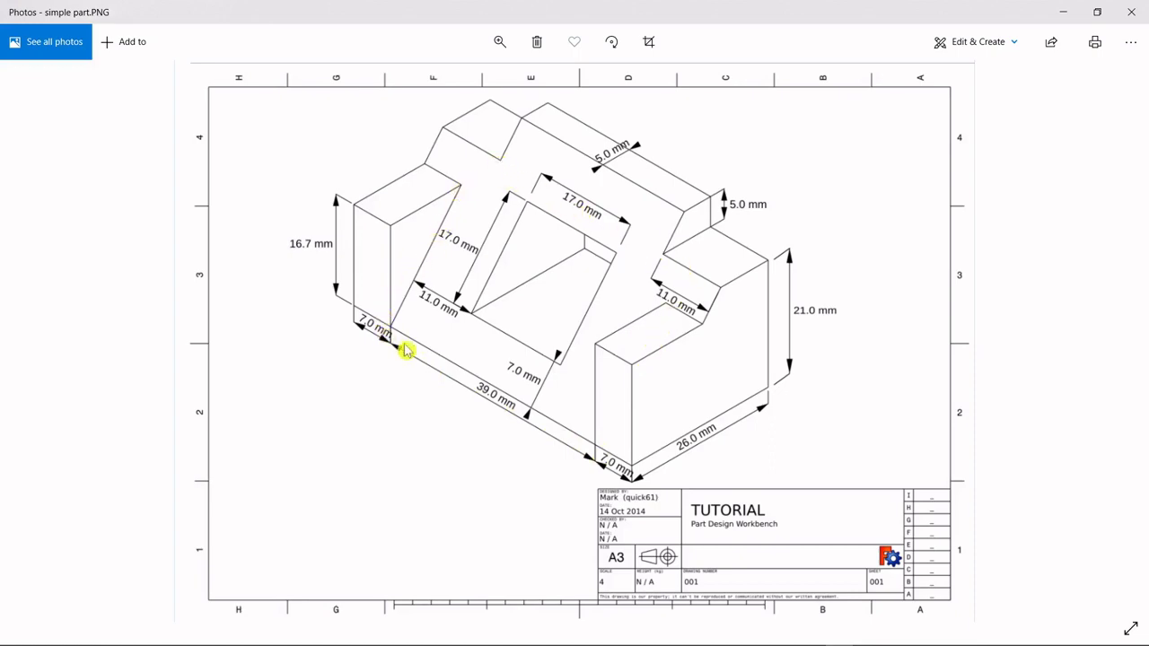
key(alt+Tab)
middle_drag(538, 371, 485, 373)
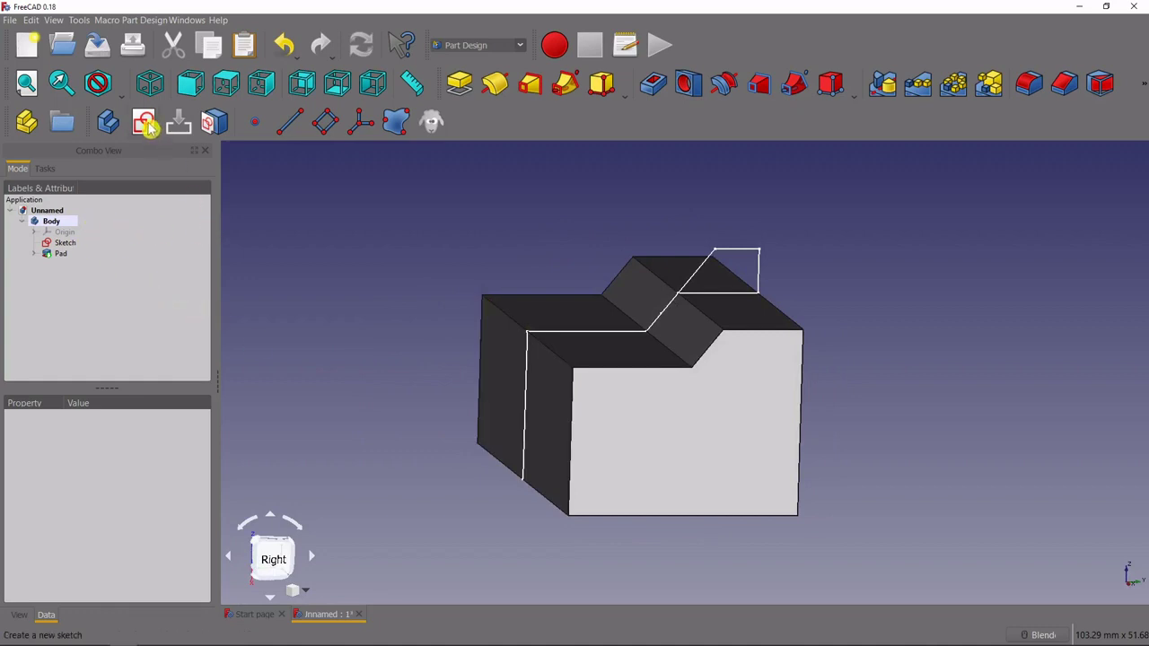
click(52, 222)
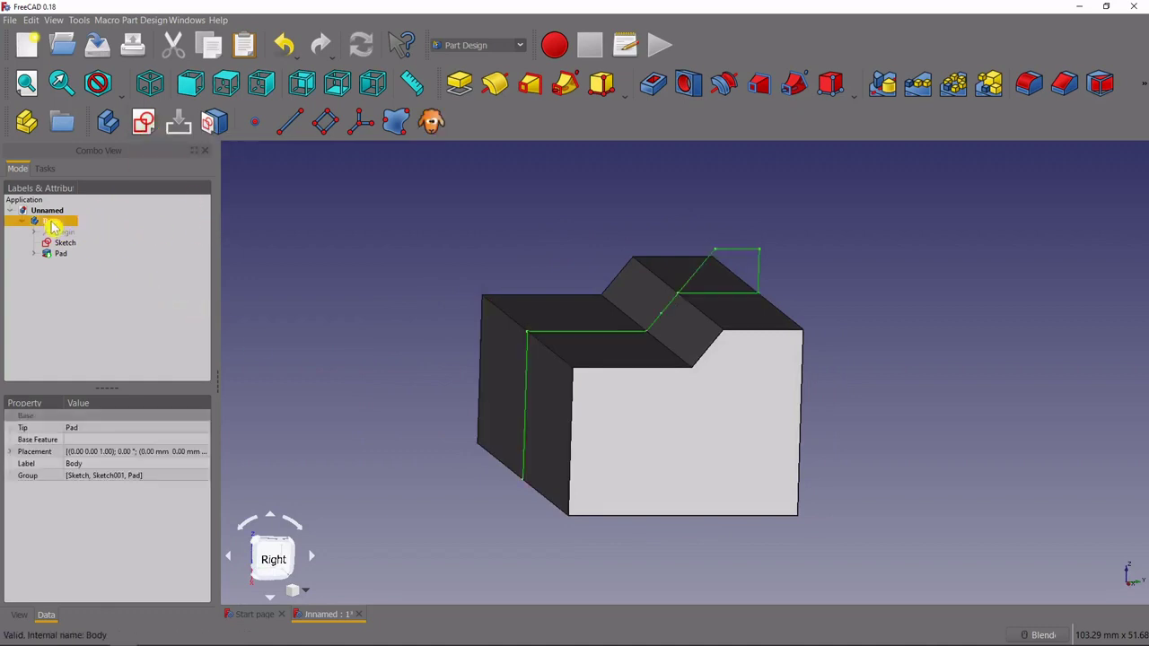
click(146, 125)
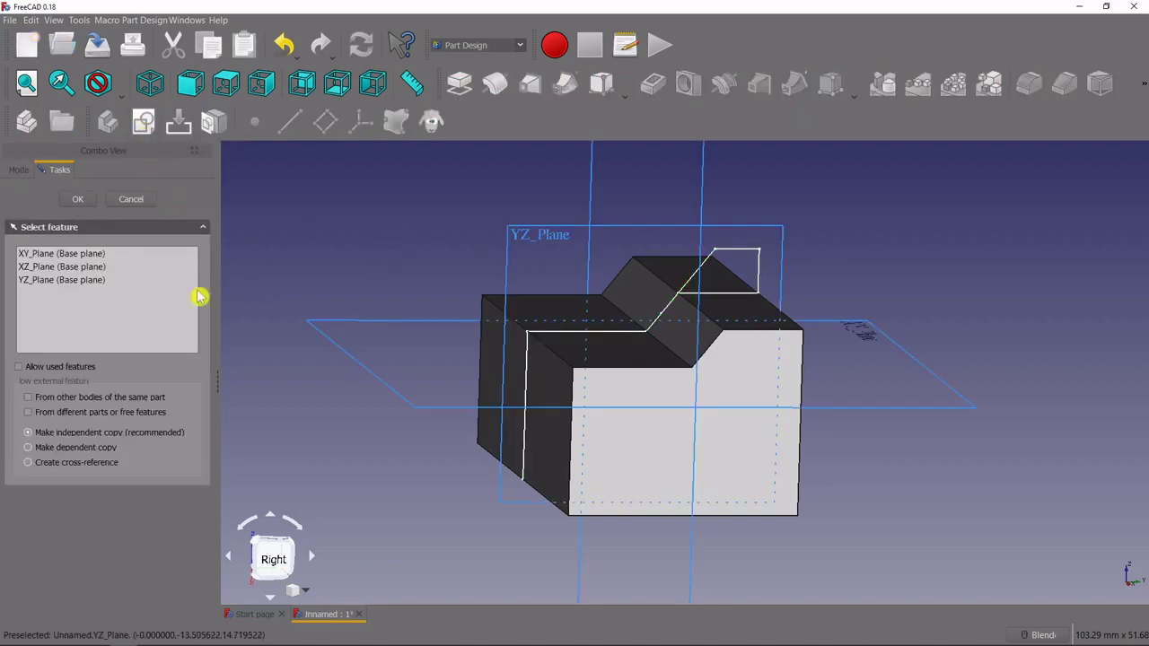
click(77, 286)
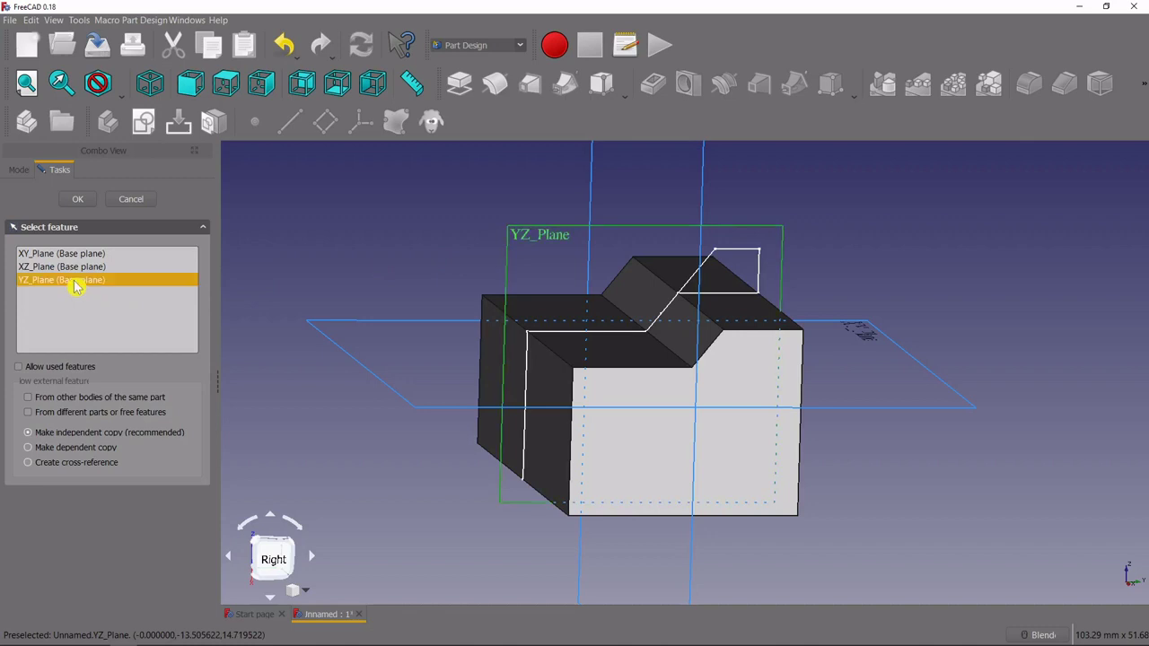
click(81, 200)
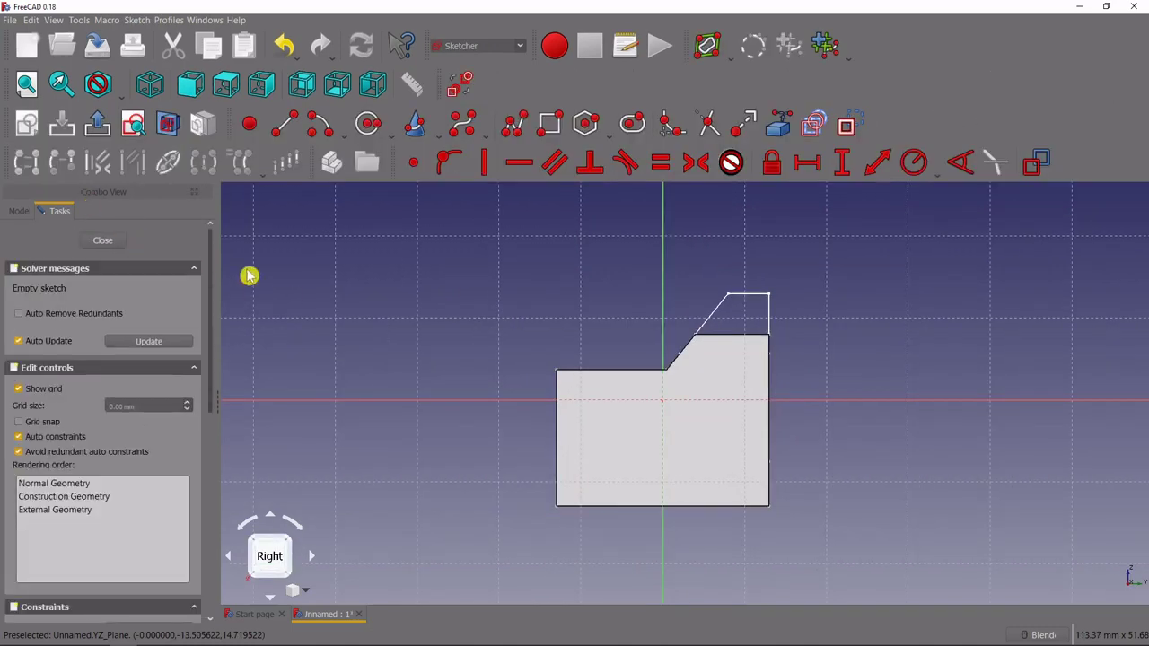
- Hide the pad while keeping the new sketch open for editing
click(22, 213)
click(50, 212)
click(21, 212)
click(54, 214)
click(20, 212)
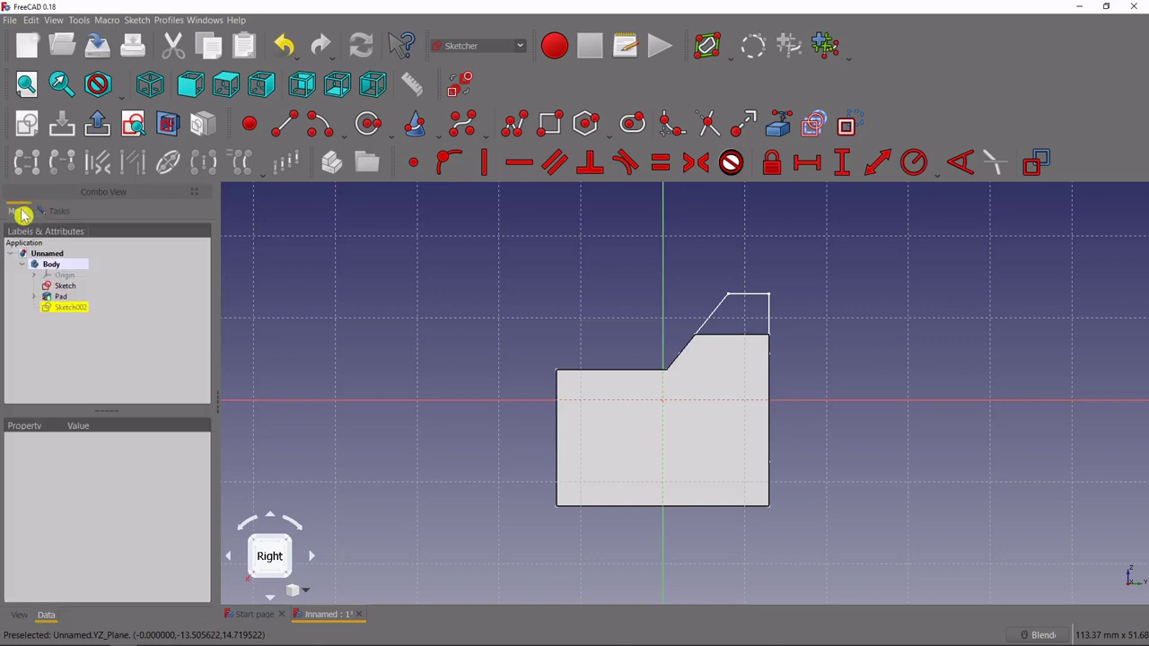
click(59, 297)
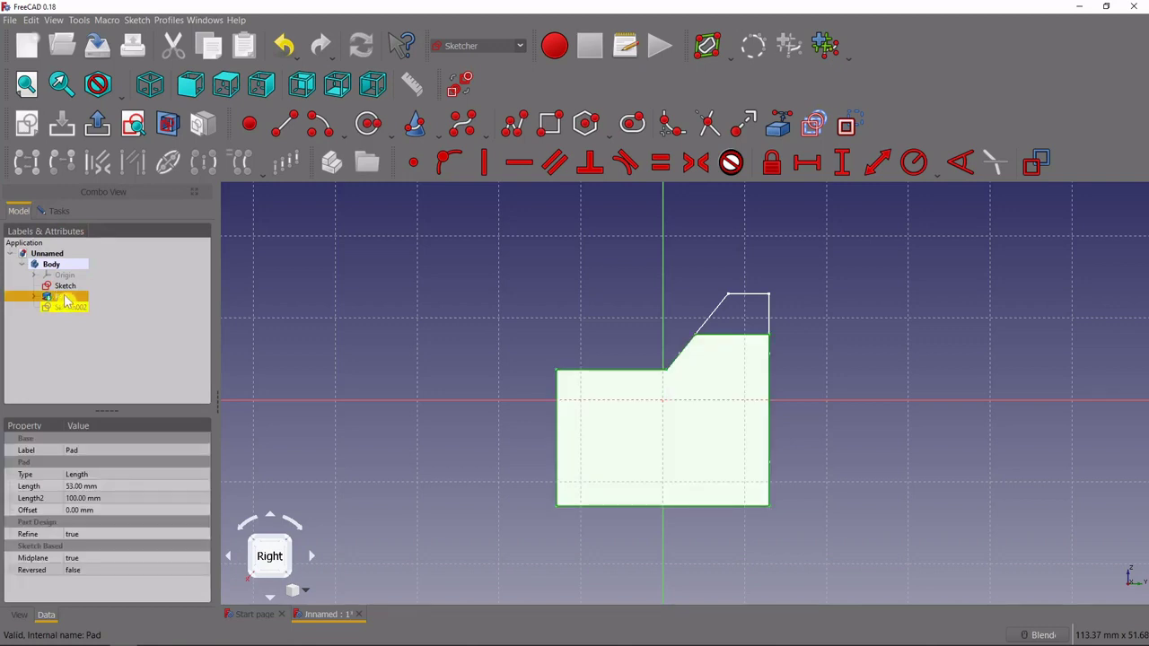
key(space)
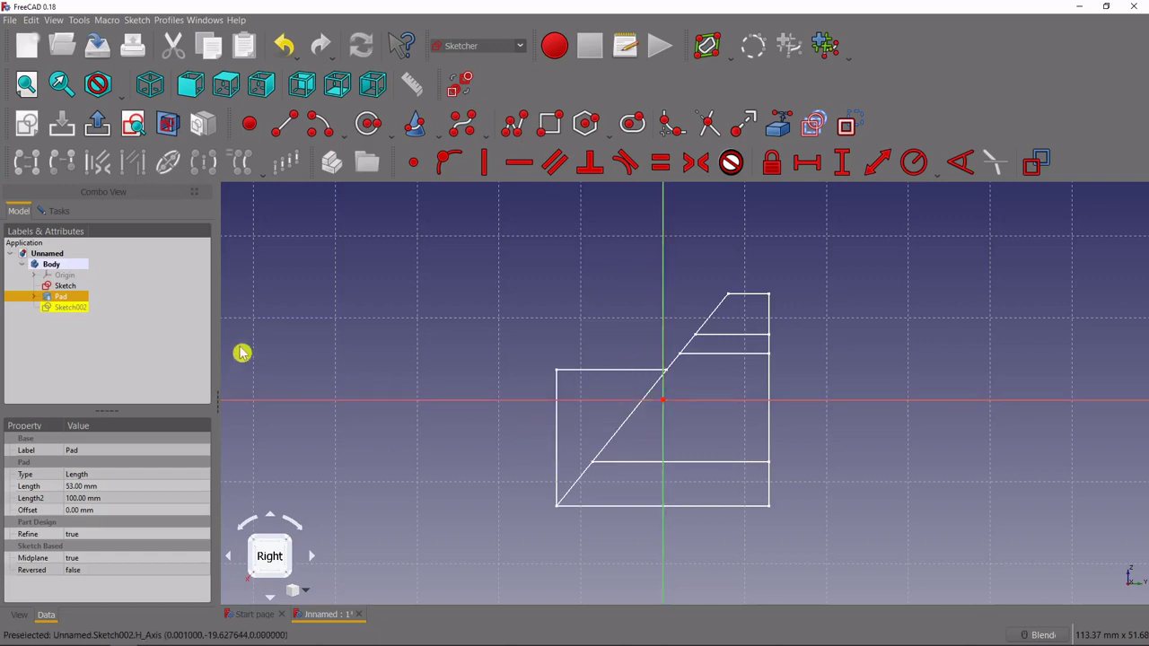
click(118, 309)
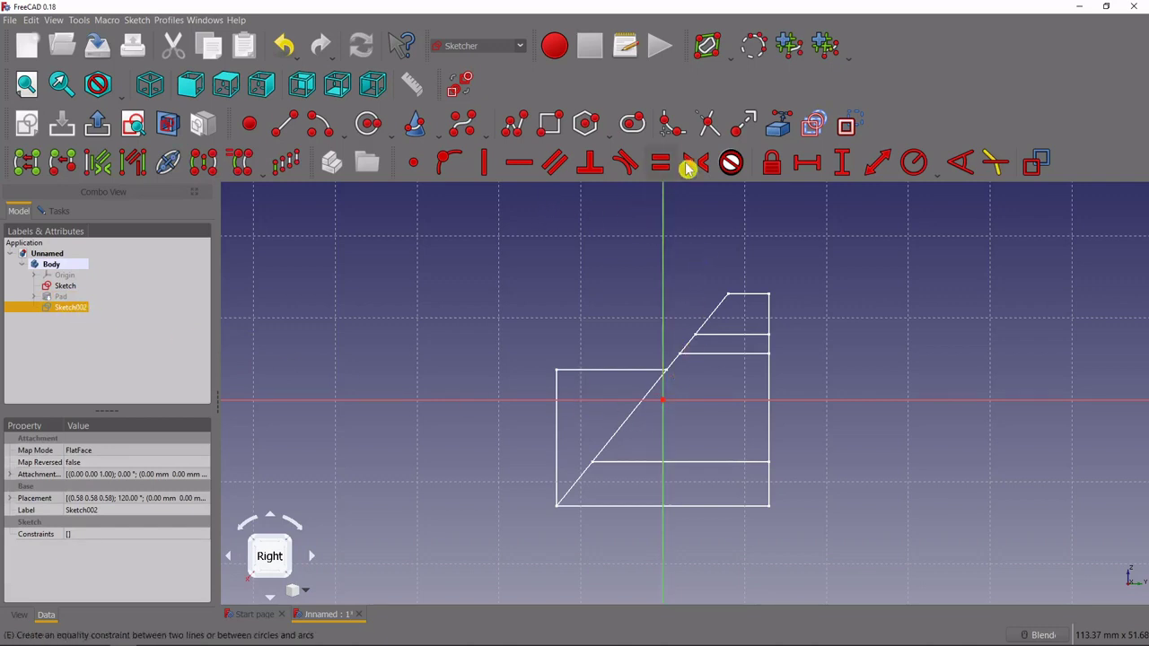
- Link the front triangle's corners from the reference sketch as external geometry and trace them with a closed polyline
click(780, 130)
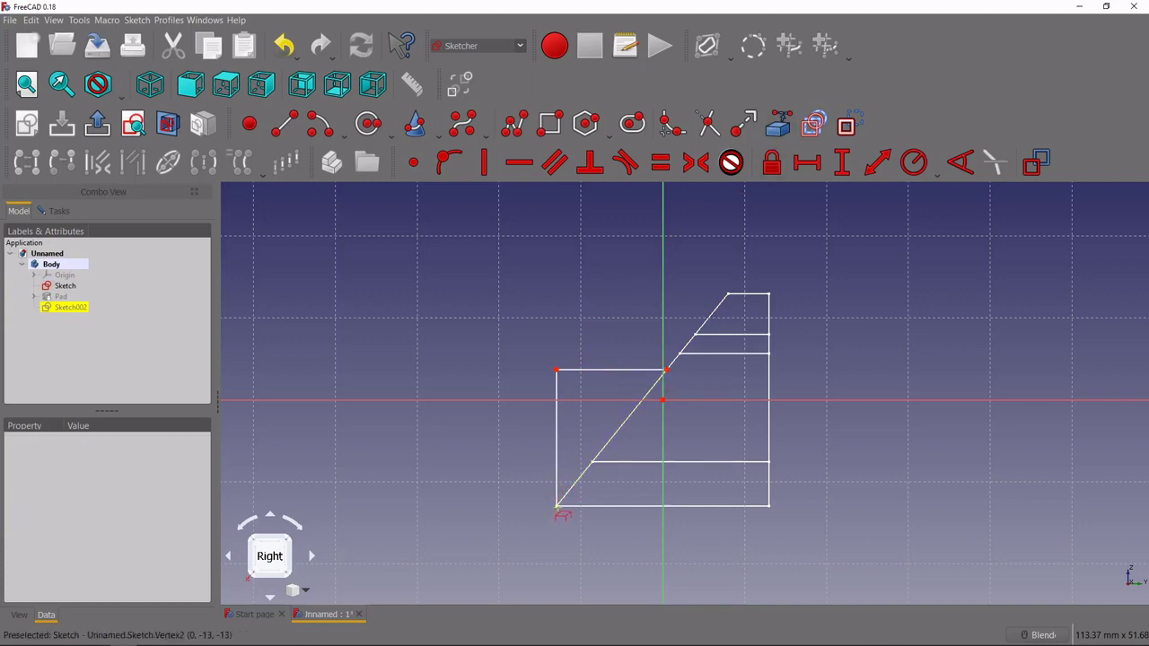
key(x)
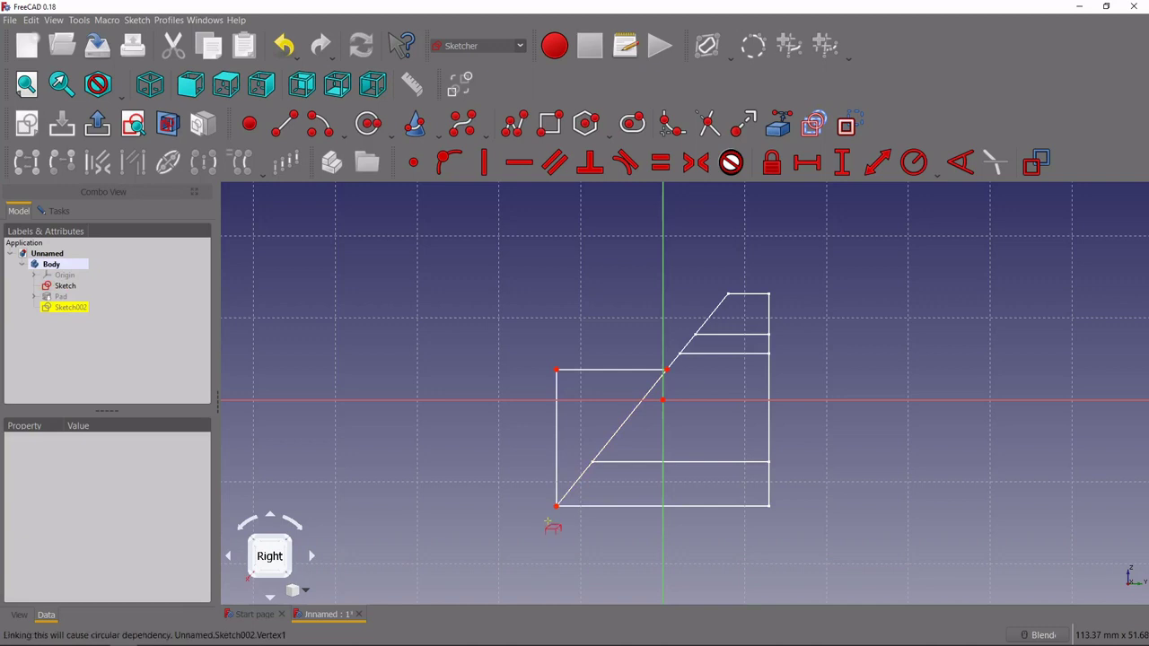
click(517, 126)
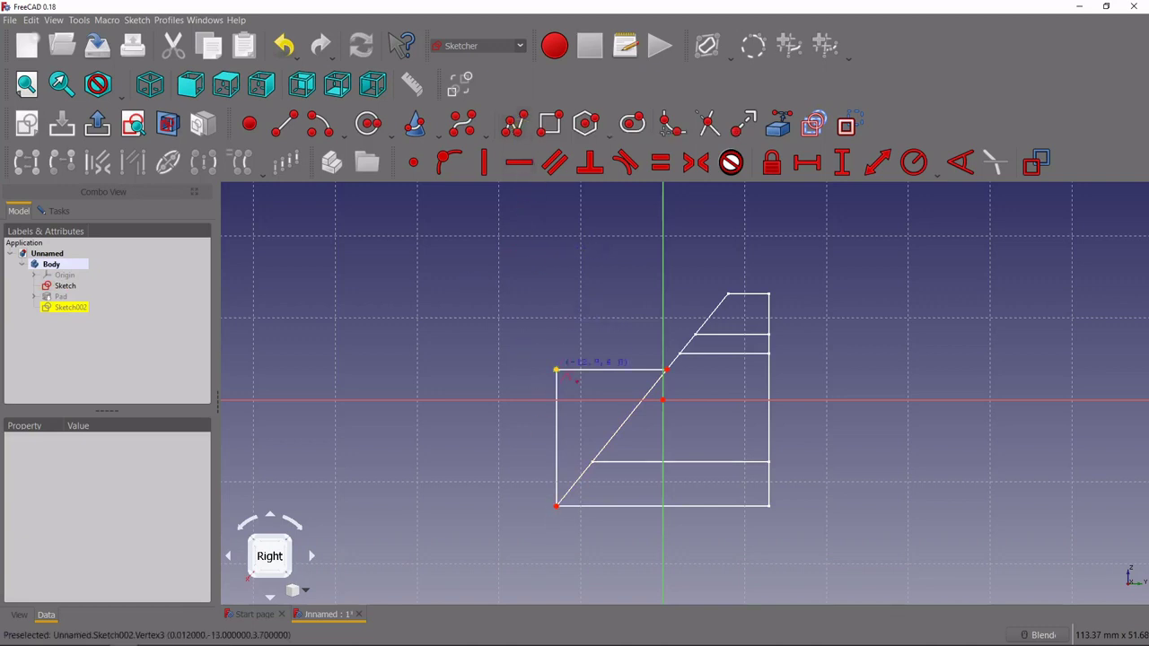
click(556, 368)
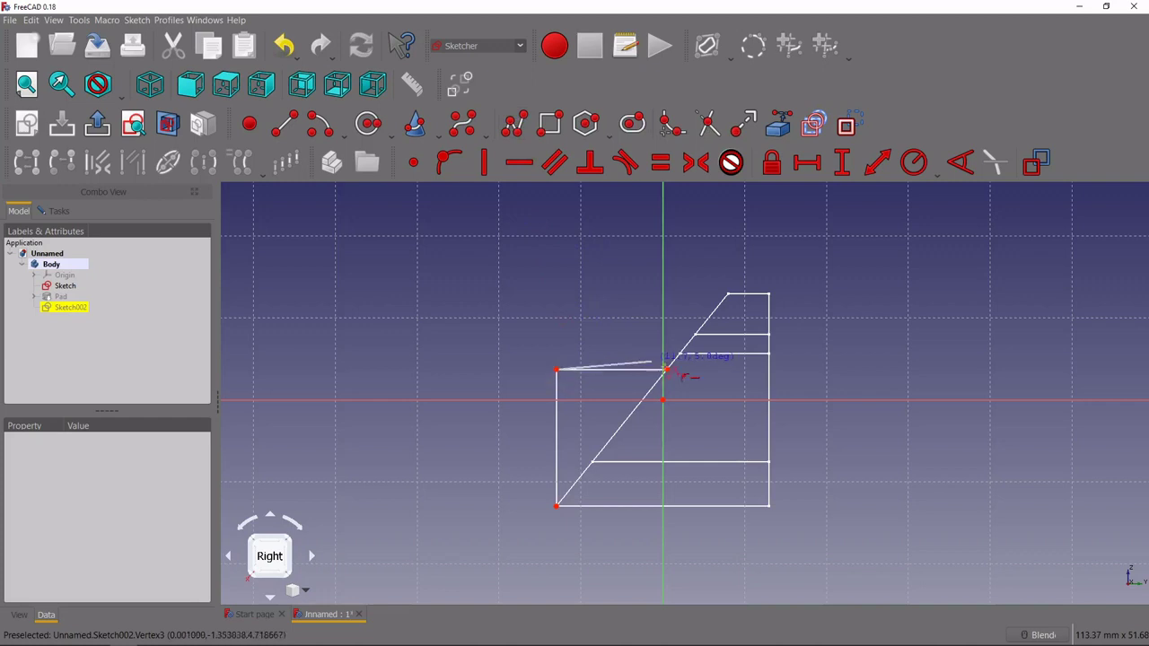
click(556, 505)
click(558, 369)
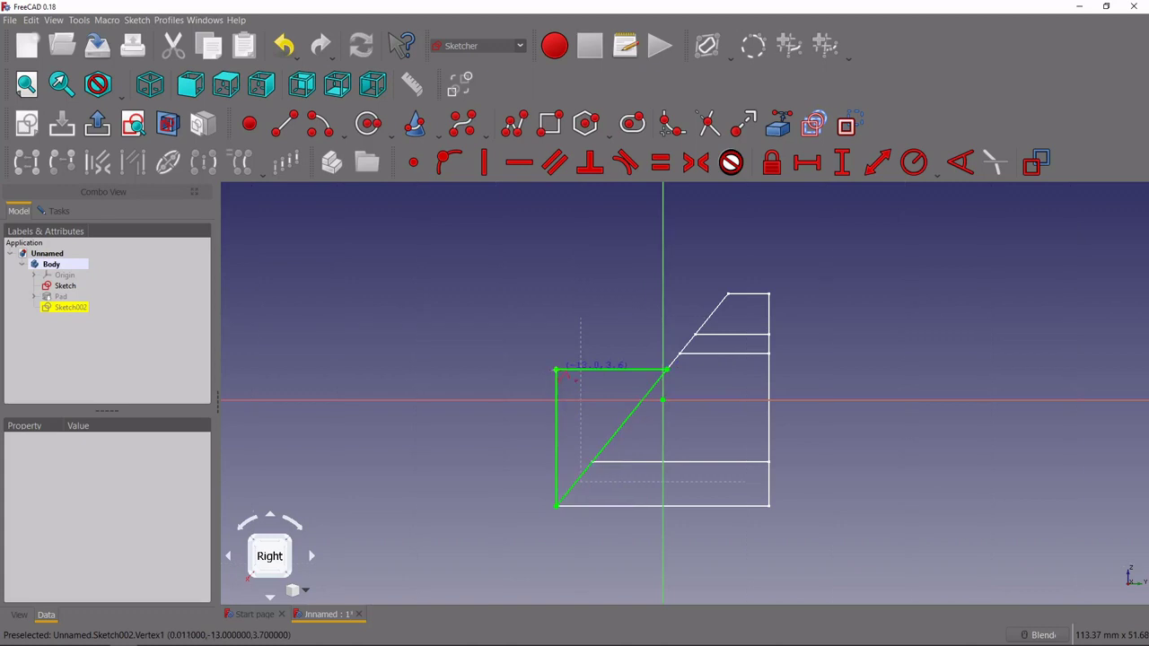
- Close the triangle sketch and make the pad visible again
click(58, 213)
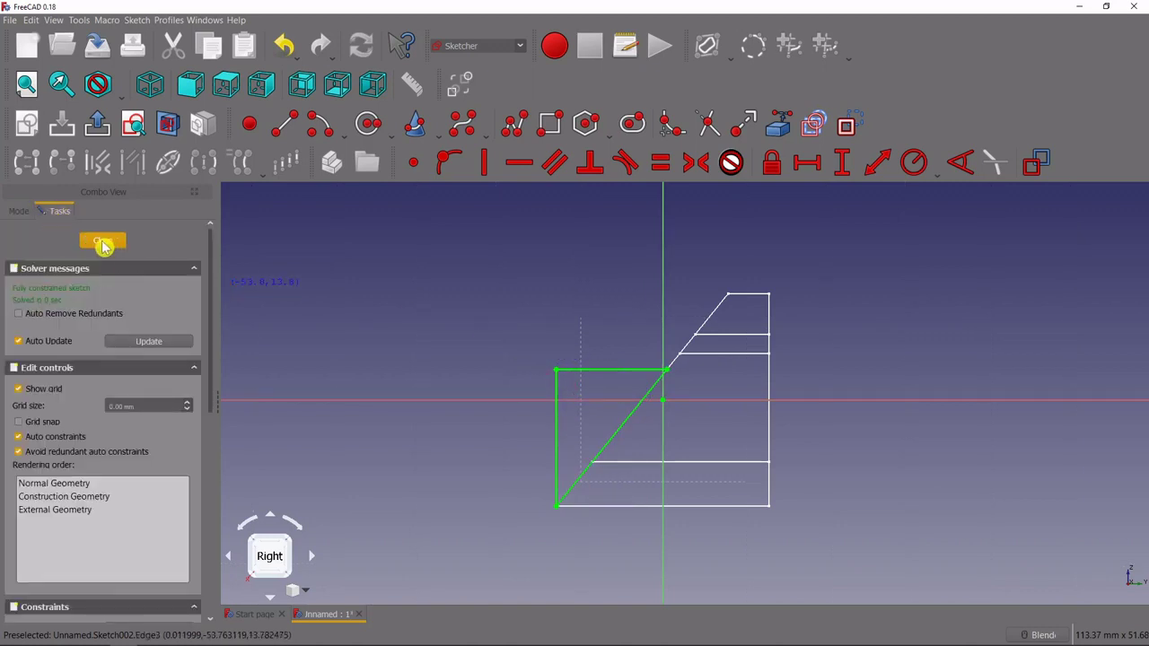
click(19, 211)
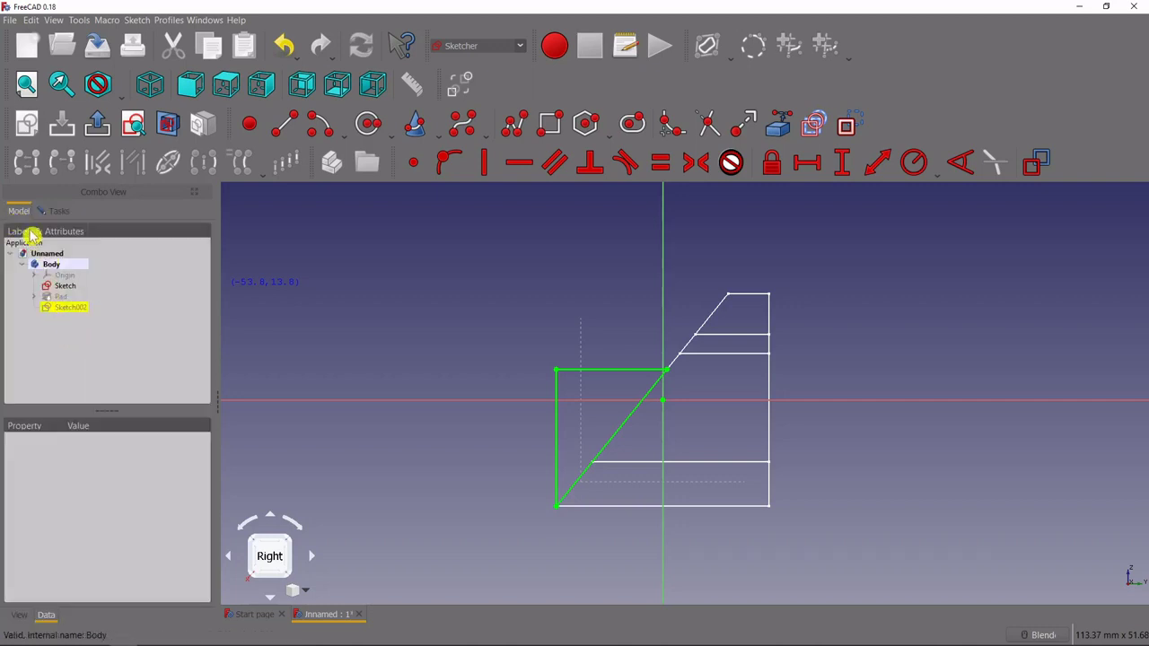
click(54, 212)
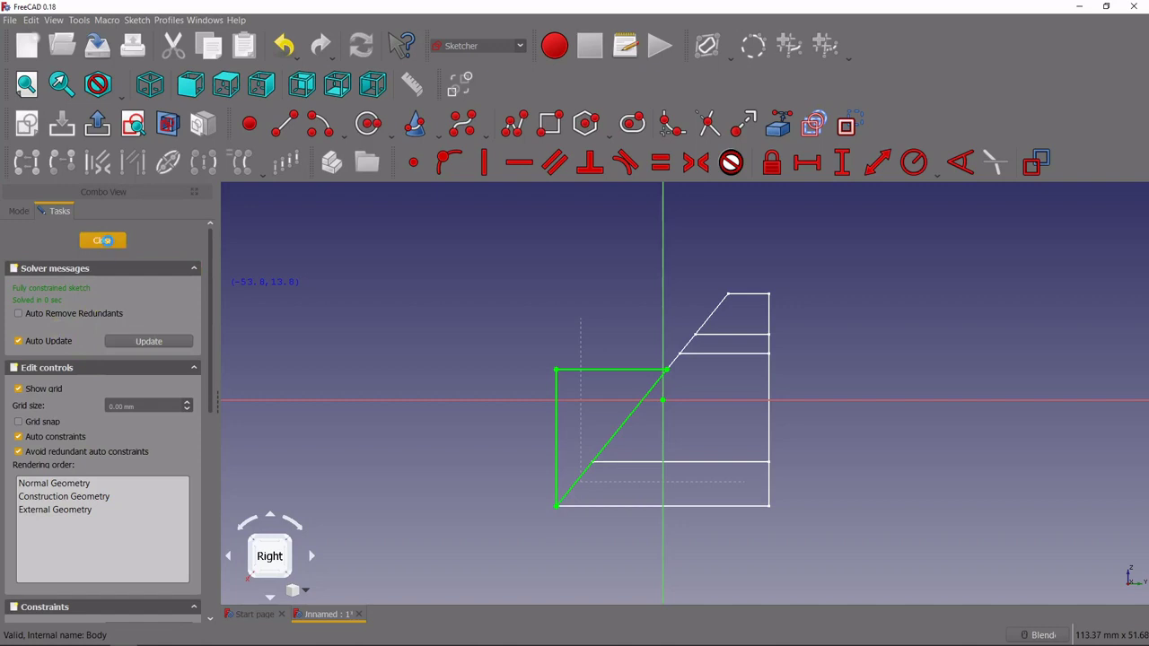
click(103, 241)
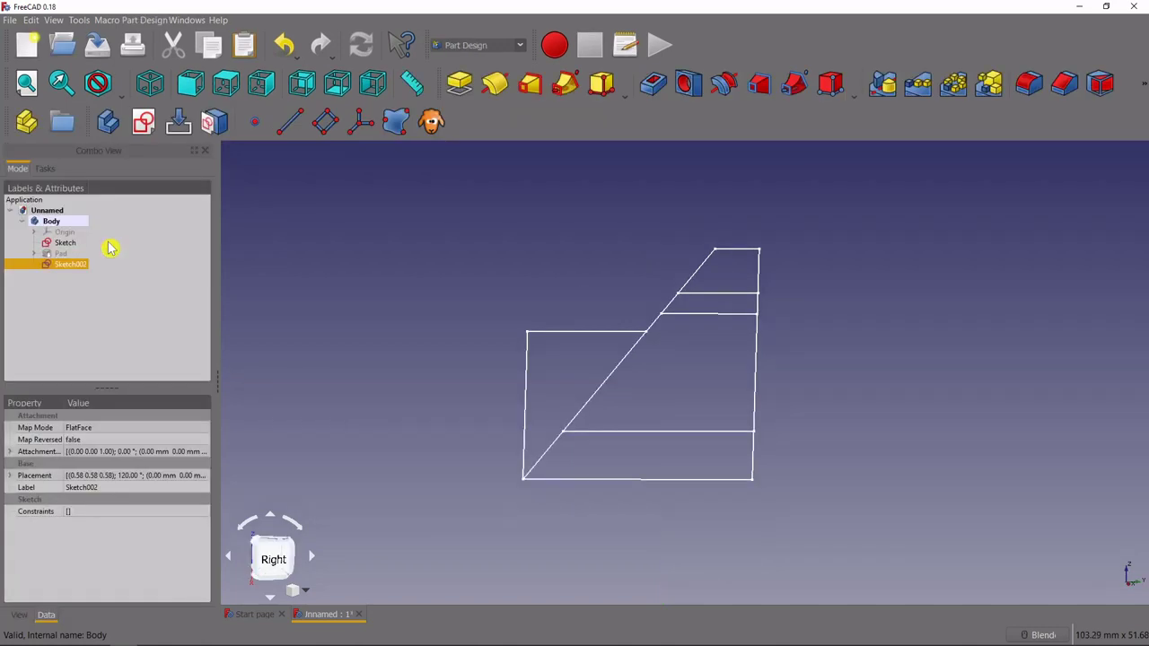
click(54, 254)
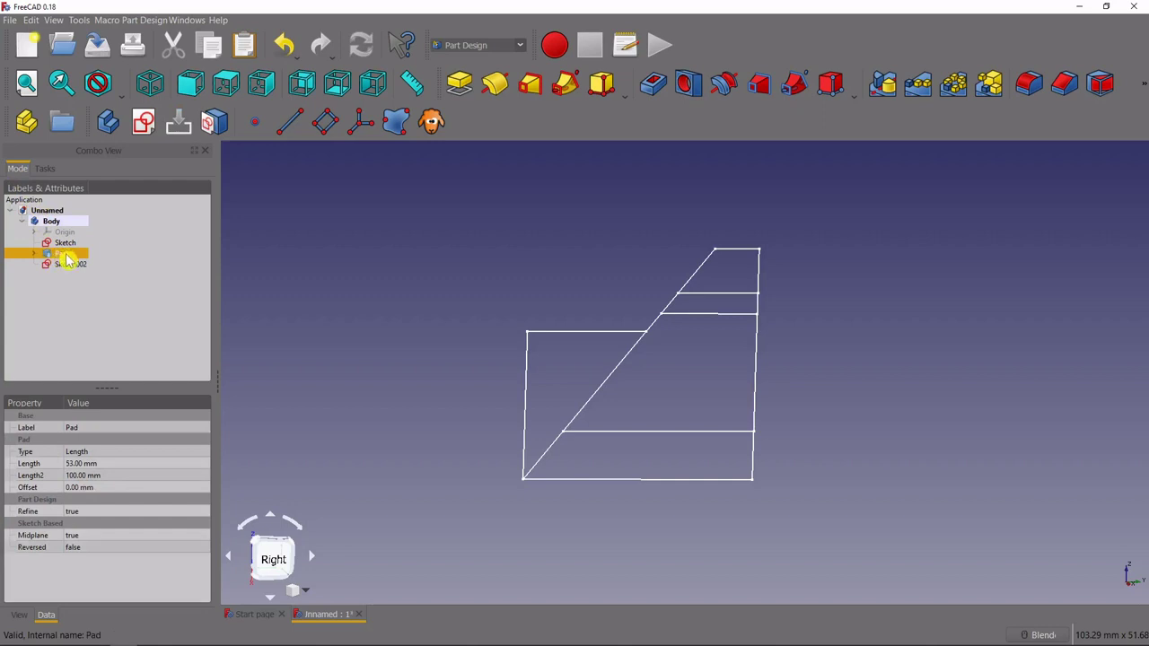
key(space)
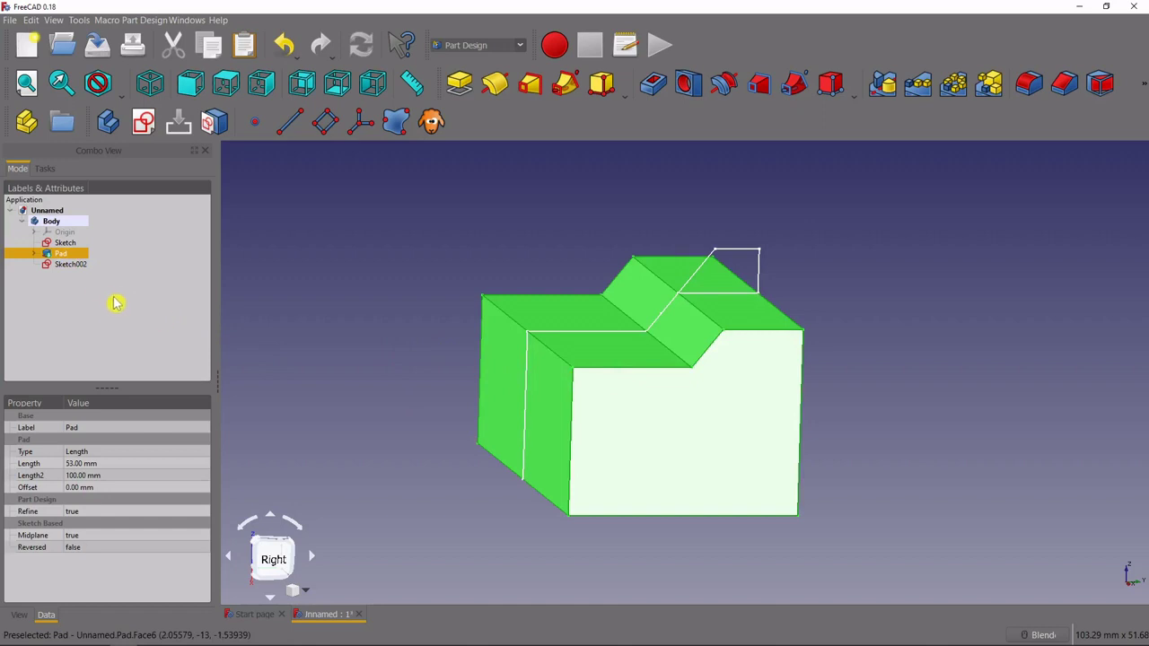
- Pocket the triangle sketch with a length of 39 mm, symmetric to plane, and accept it
click(66, 267)
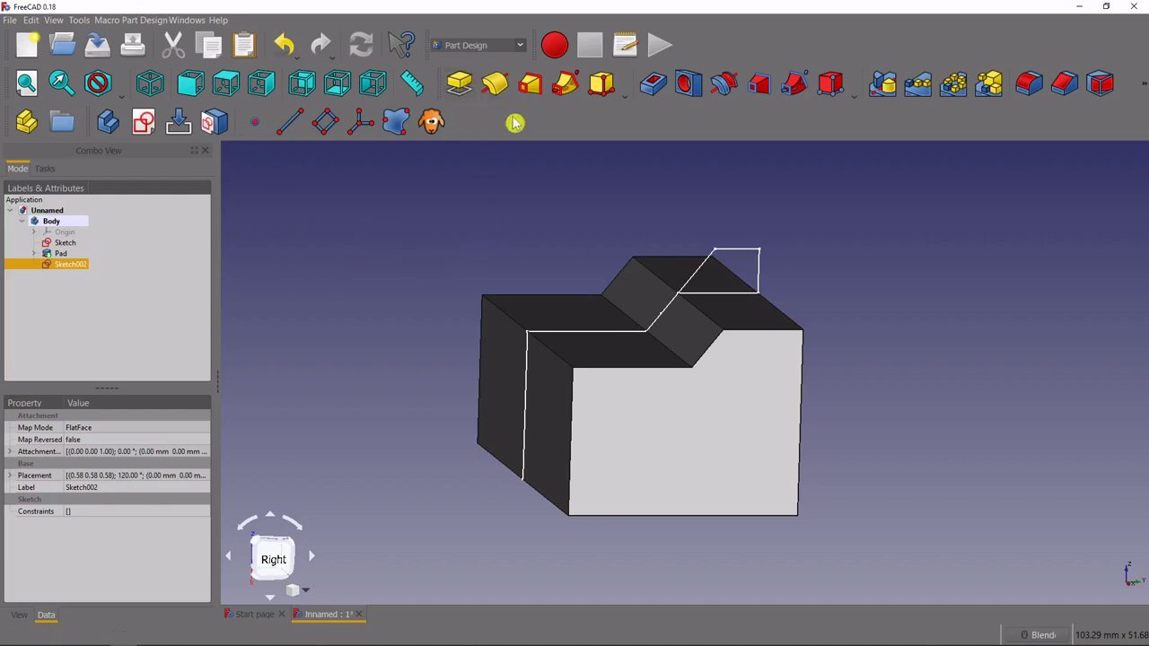
click(654, 85)
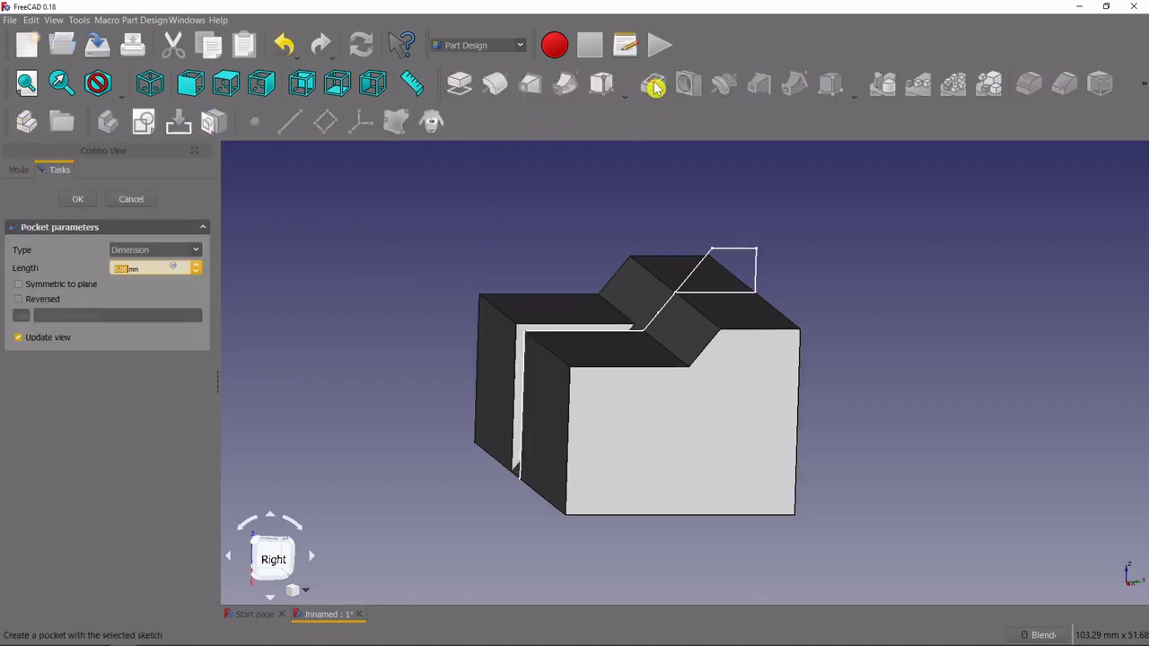
middle_drag(544, 303, 547, 368)
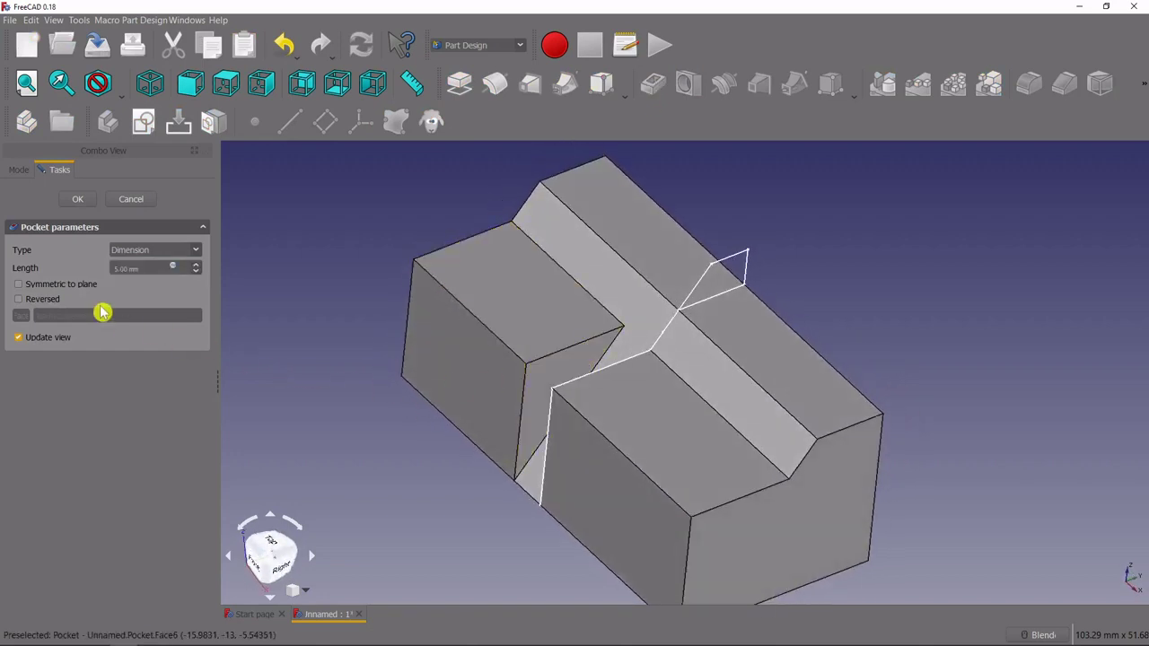
click(20, 286)
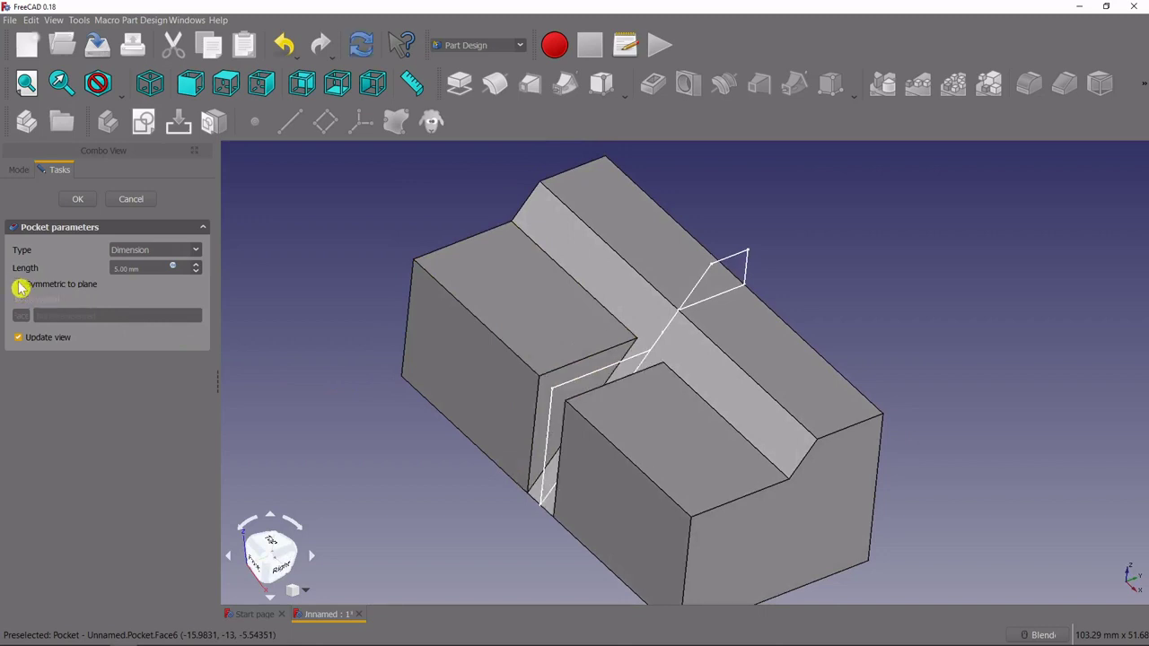
drag(142, 267, 121, 268)
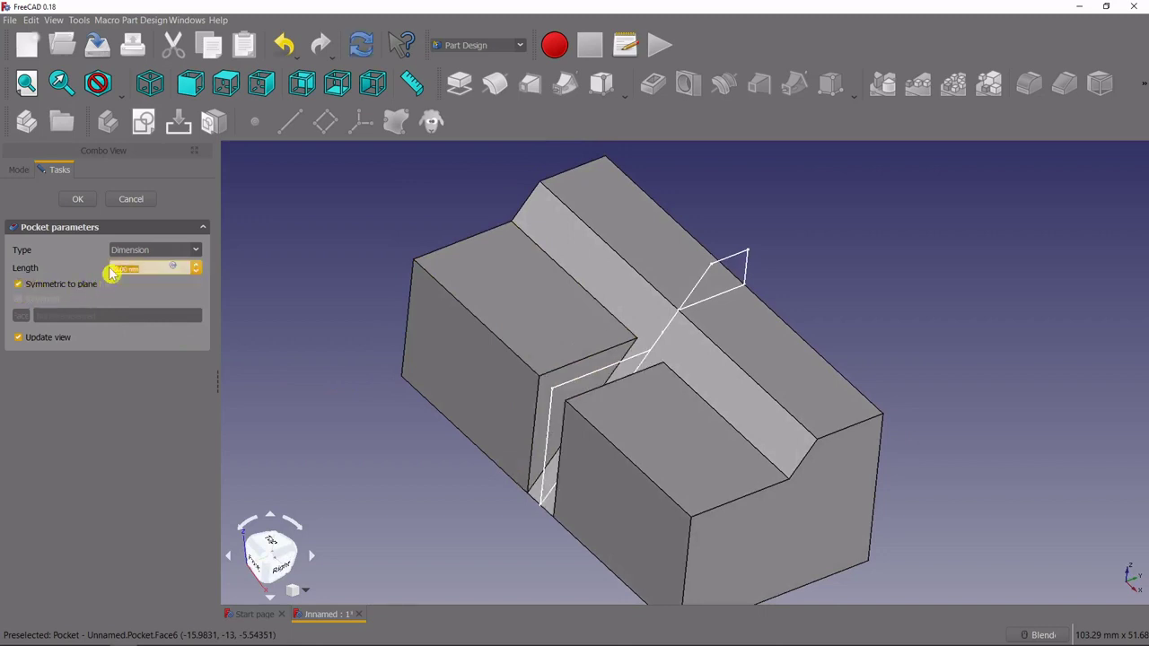
text(30)
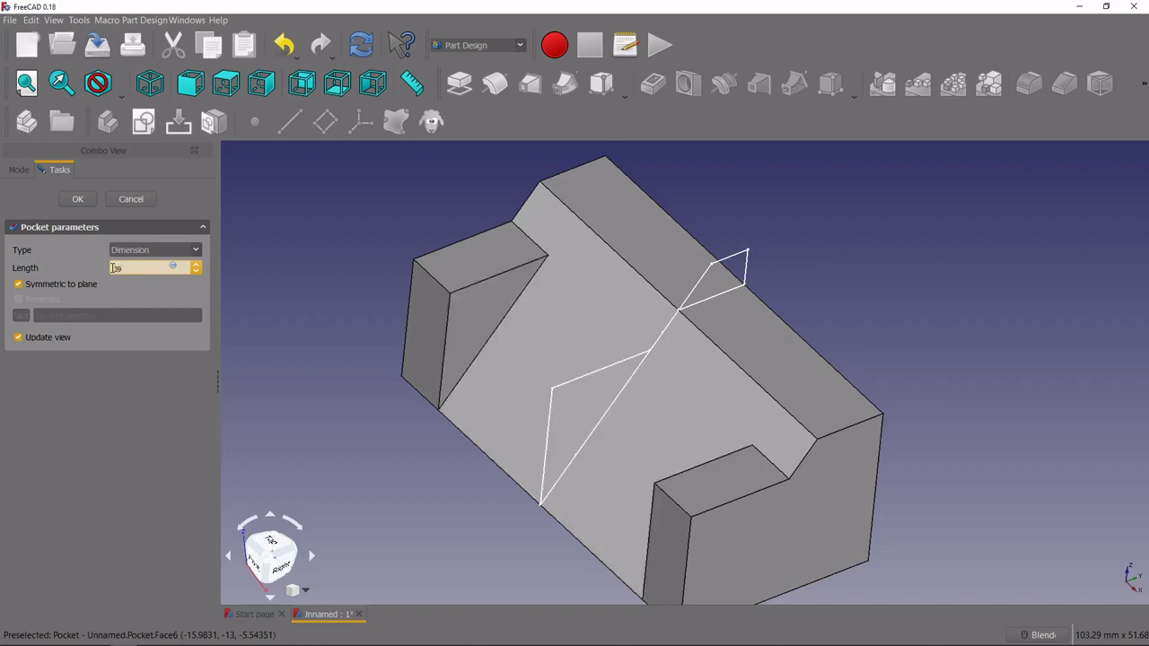
key(Return)
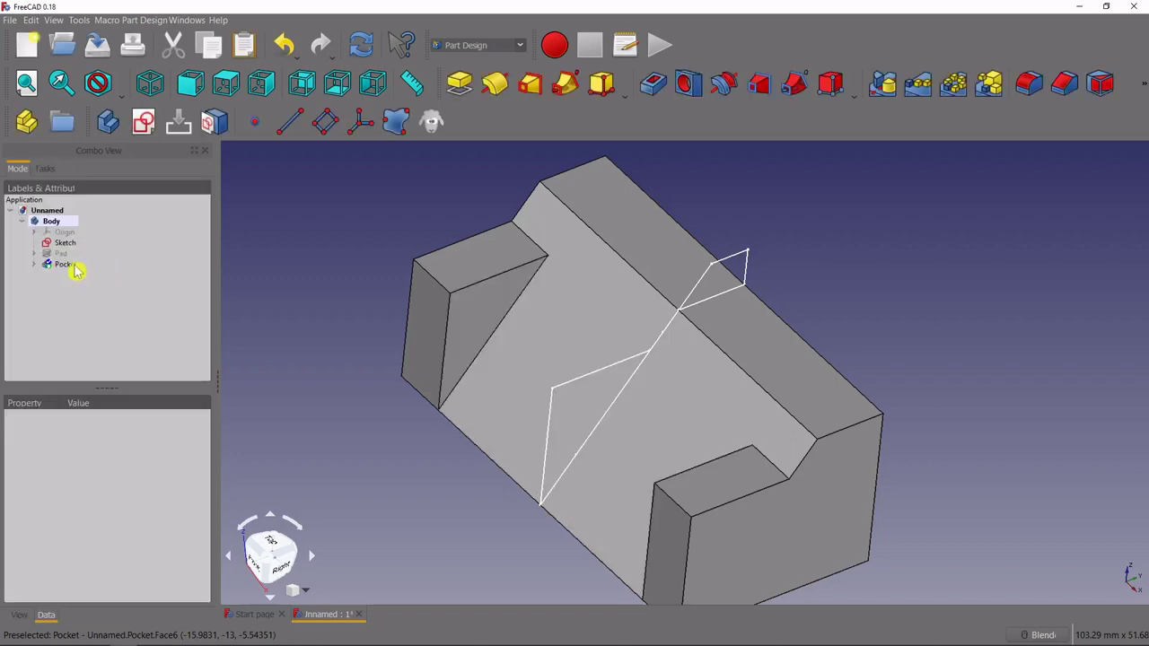
- Compare the pocketed model with the part drawing to see which features still have to be modelled
middle_drag(723, 372, 698, 324)
key(alt+Tab)
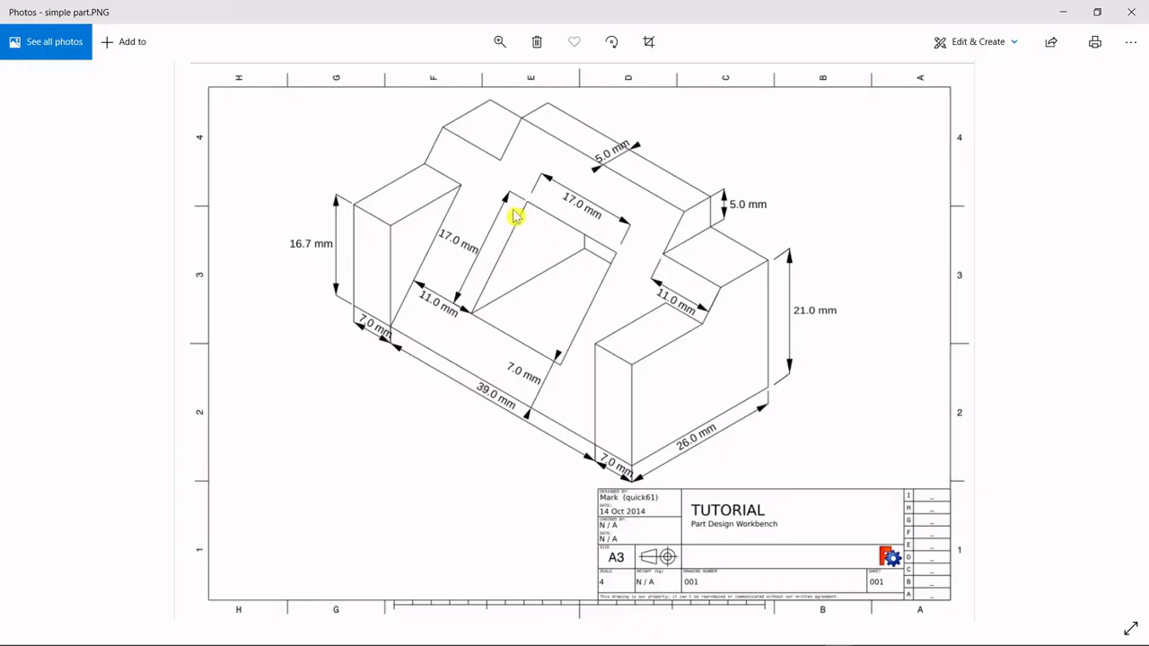
key(alt+Tab)
middle_drag(592, 392, 518, 306)
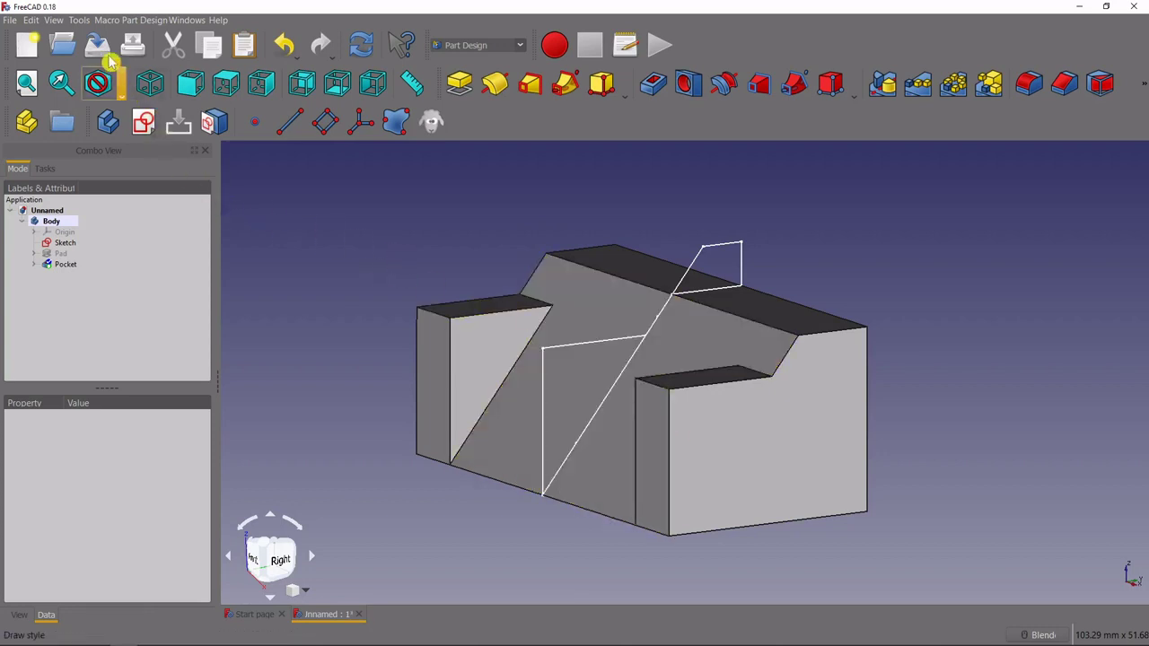
- Check that the Part Design preferences automatically refine the model after sketch-based operations, apply them and close the dialog
click(31, 20)
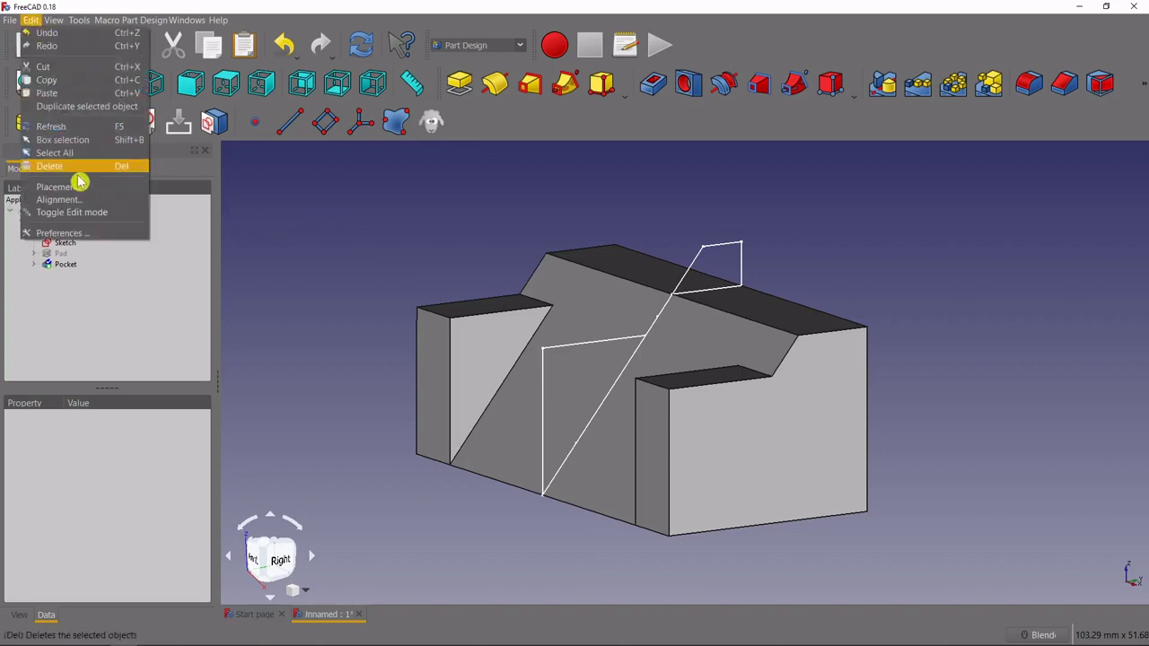
click(66, 234)
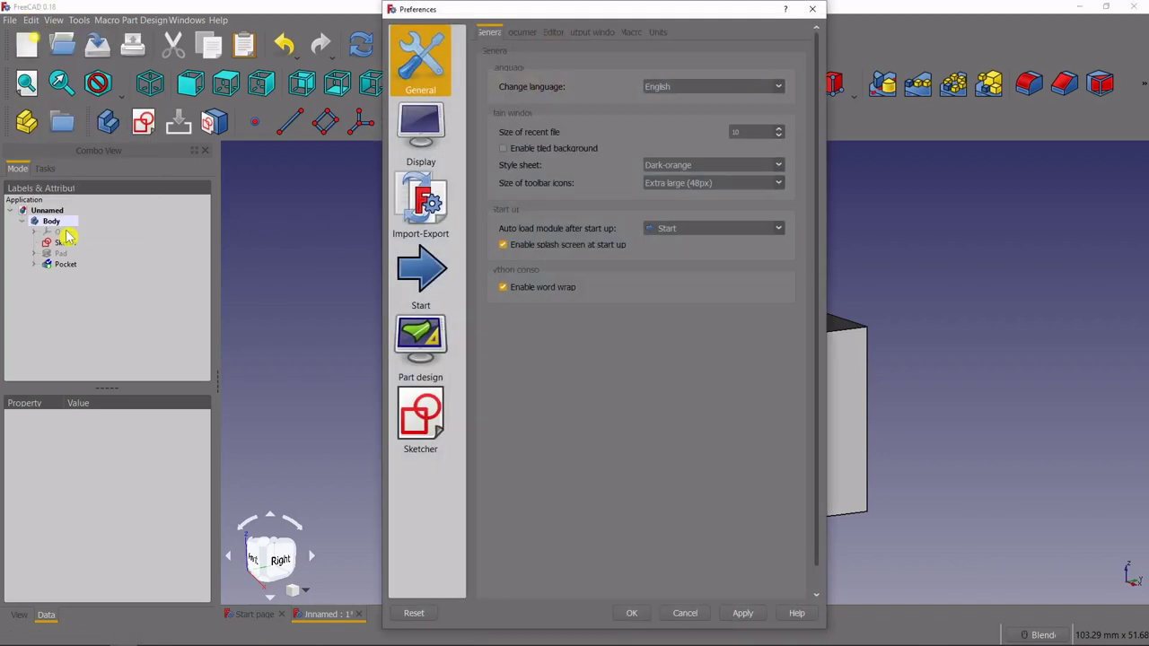
click(425, 334)
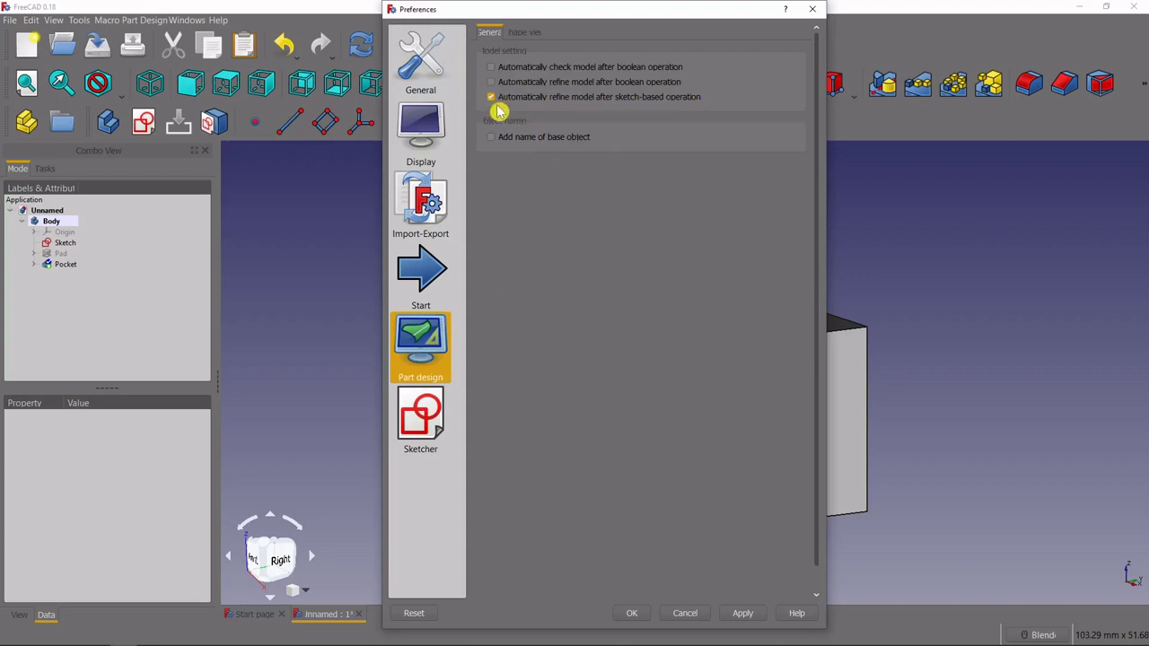
click(745, 615)
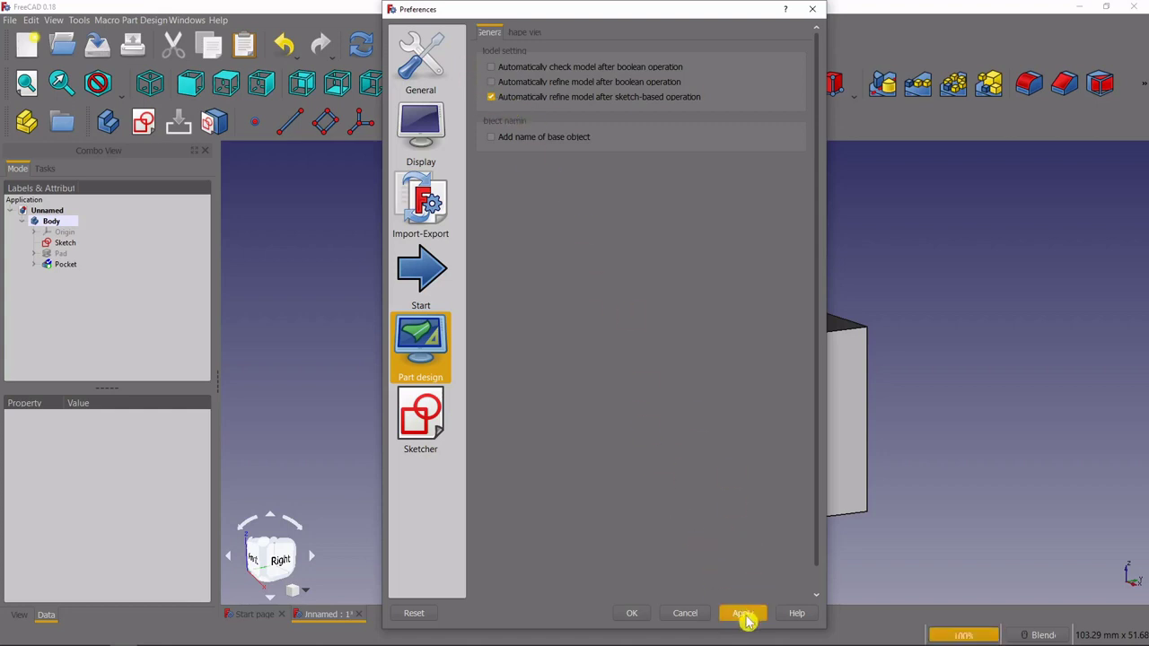
click(816, 11)
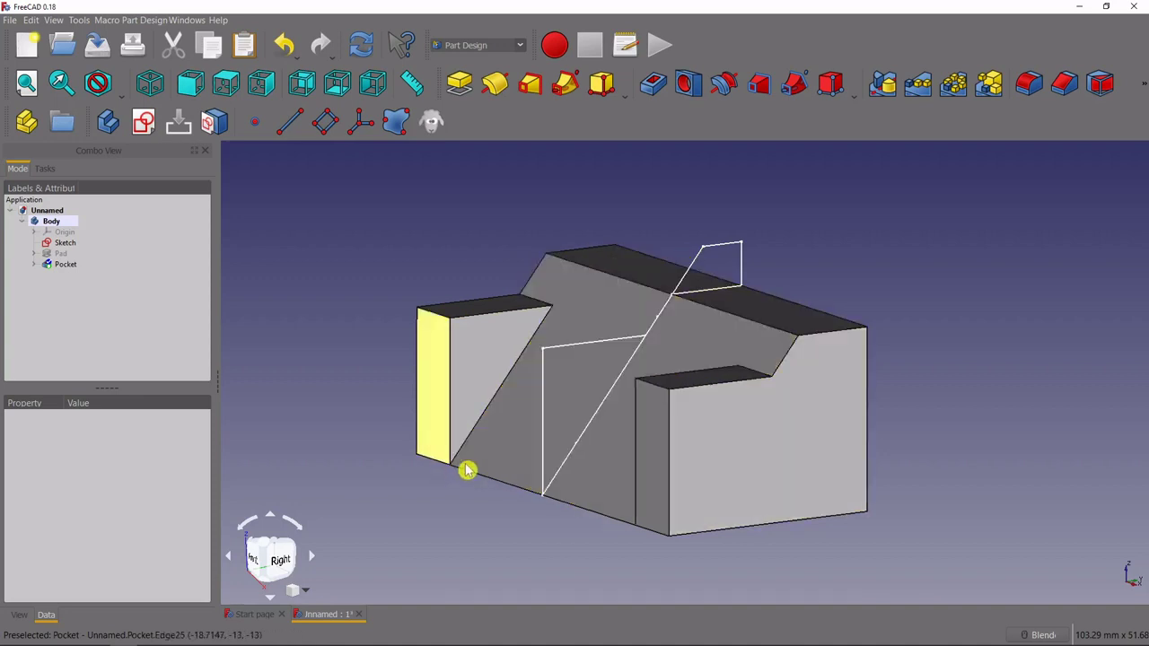
- Create another sketch in the body on the YZ plane
click(52, 224)
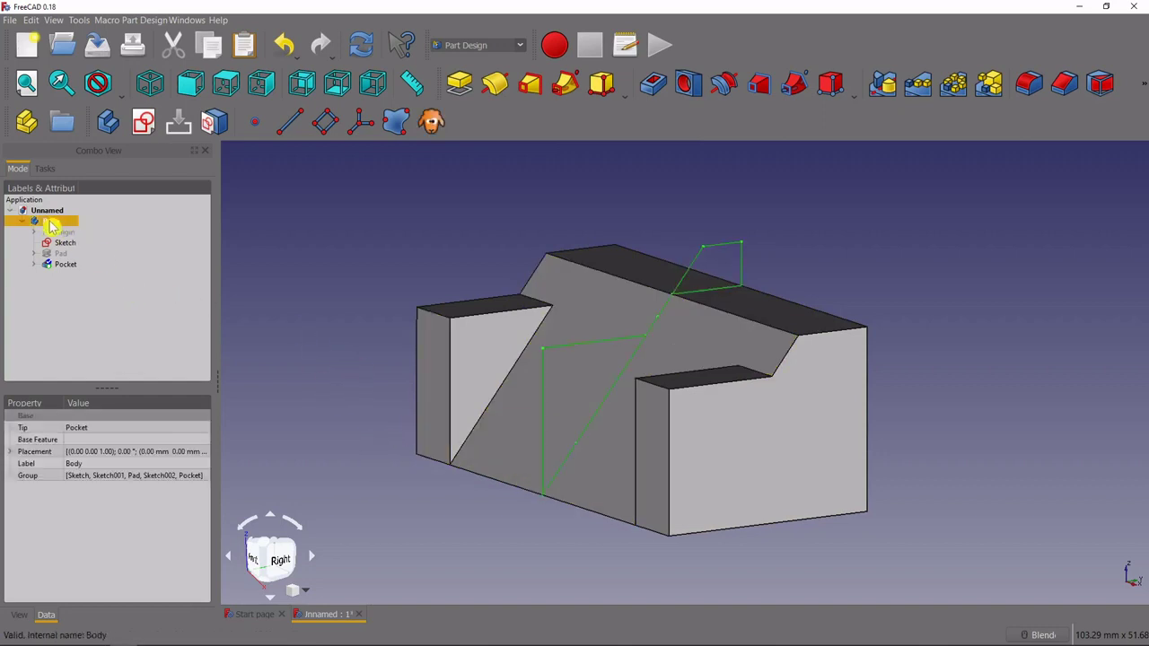
click(144, 125)
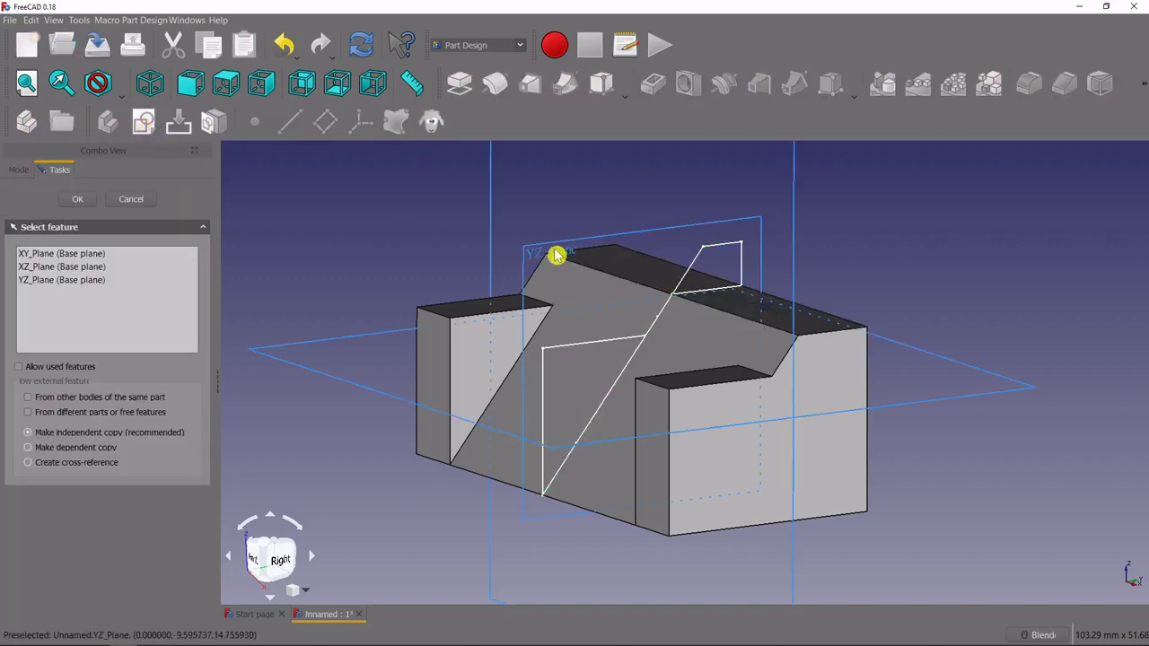
click(56, 282)
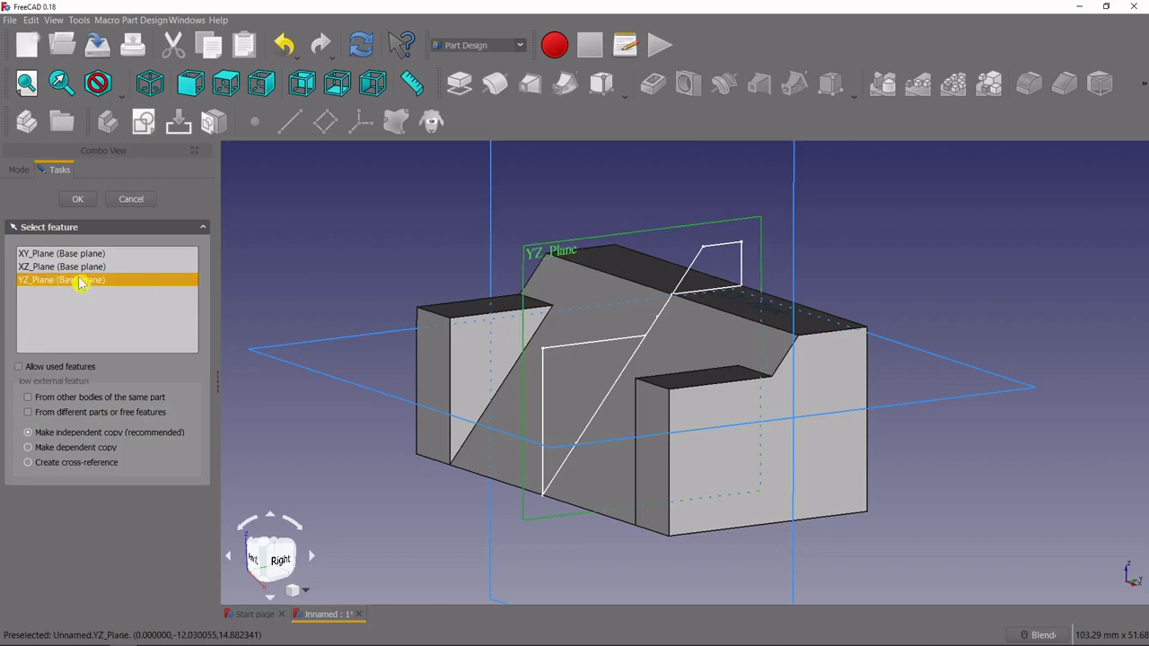
click(80, 200)
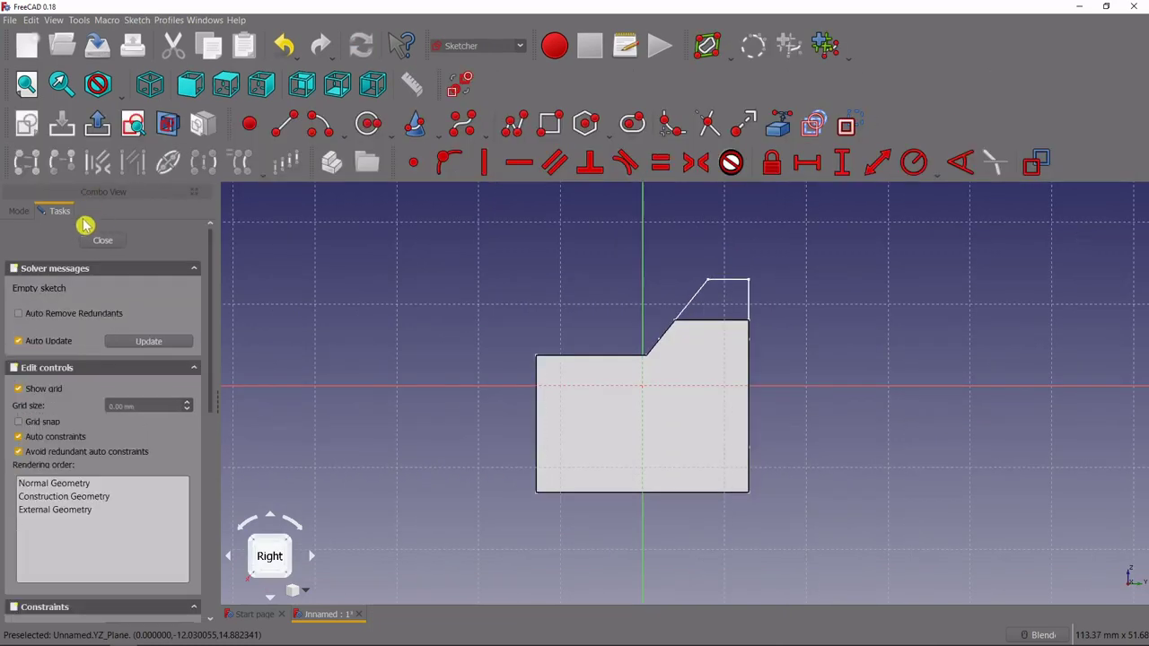
- Hide the pocket while keeping the new sketch open, leaving the reference sketch exposed
click(18, 213)
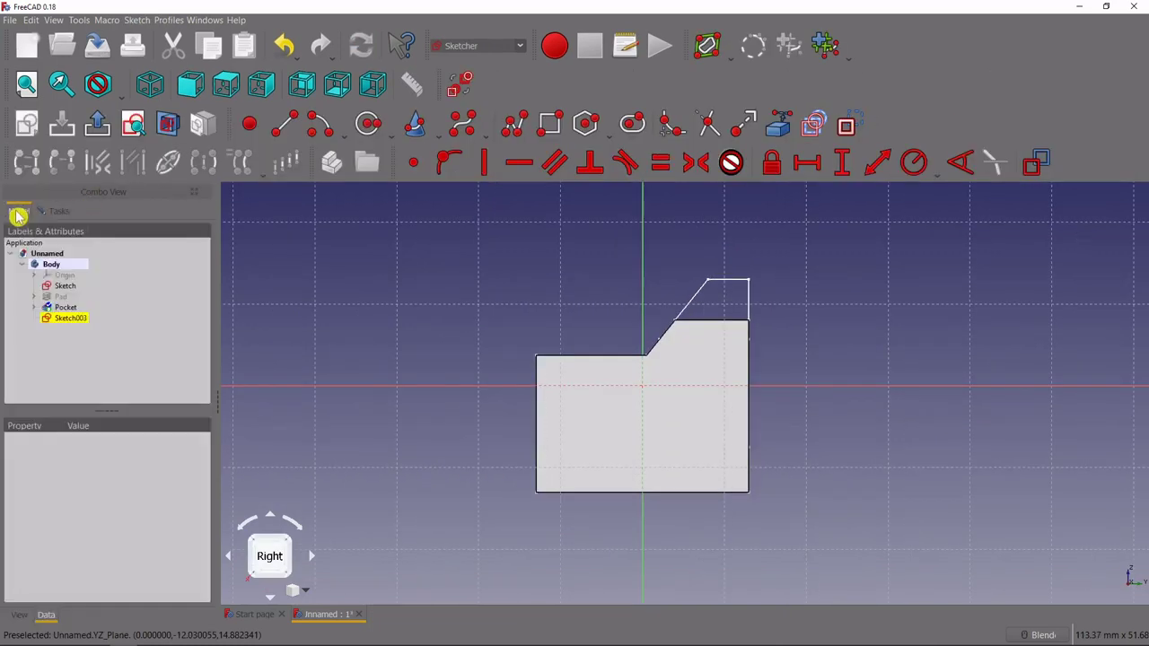
click(72, 308)
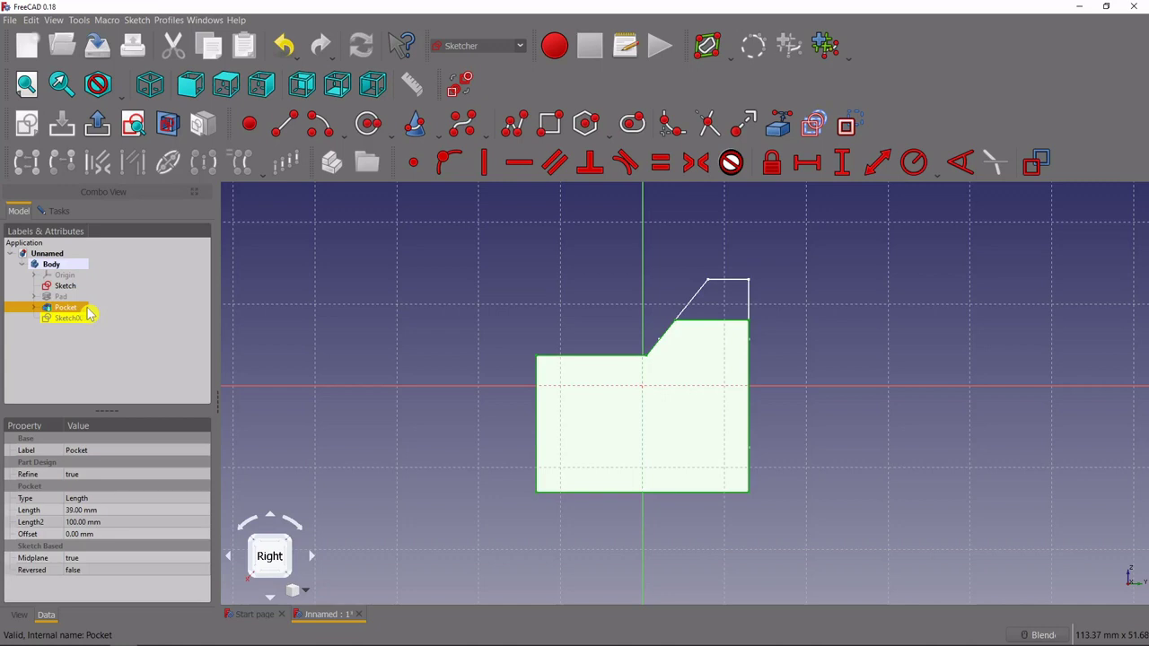
key(space)
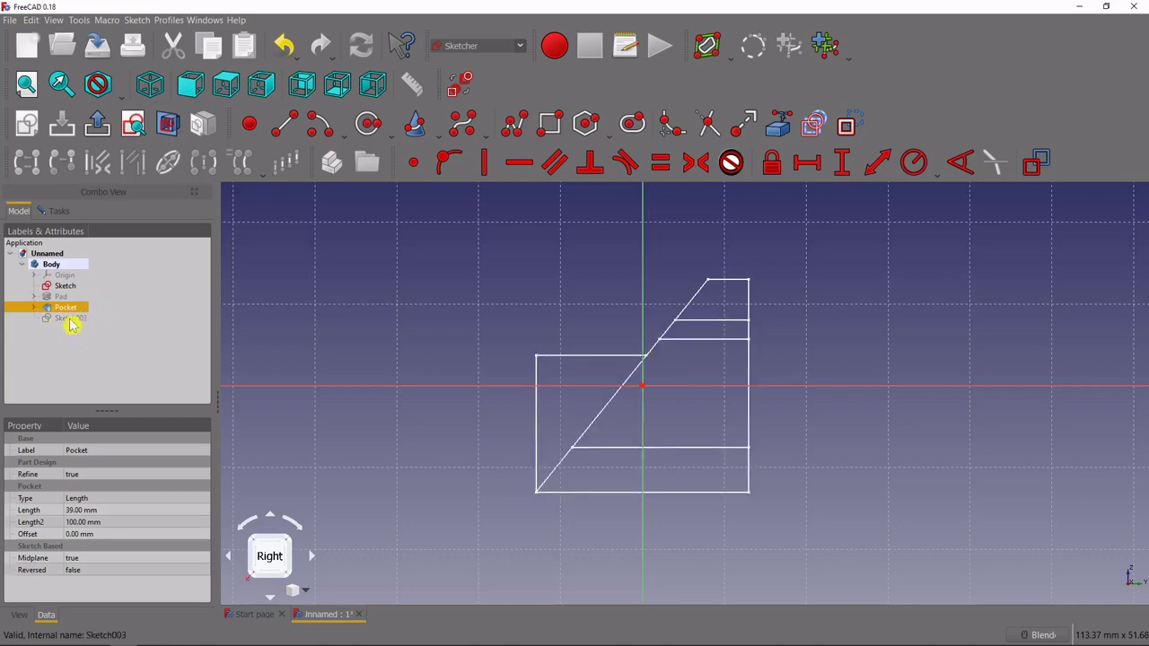
click(67, 318)
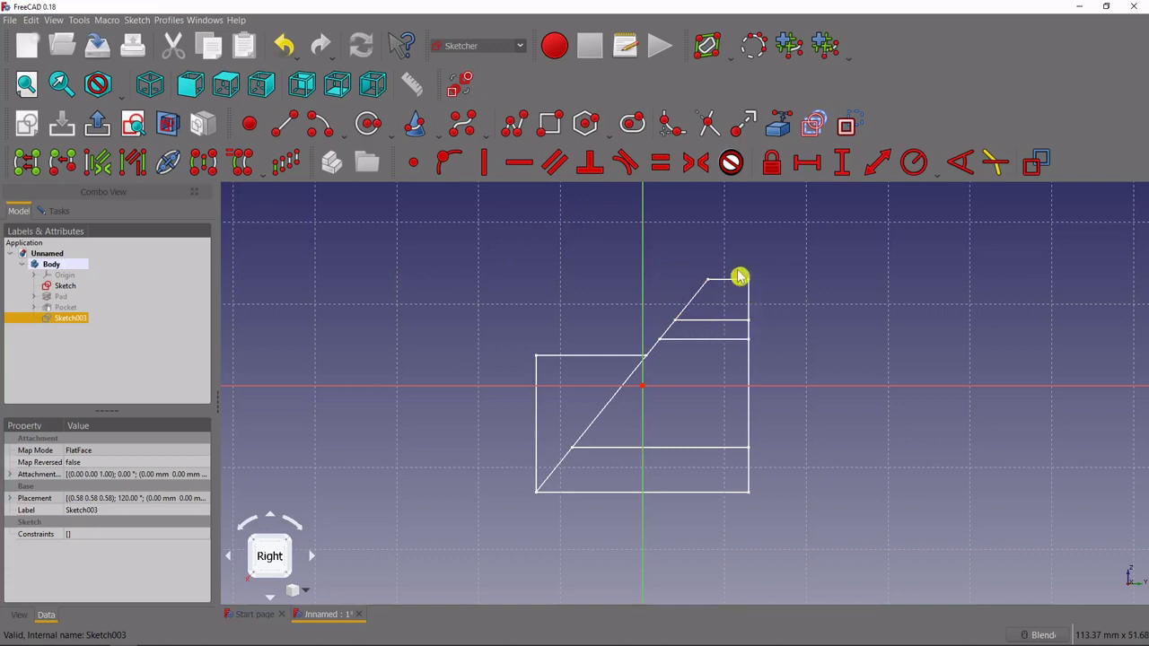
- Reference the four corner points of the reference sketch's topmost trapezoid as external geometry for the upper block
click(779, 131)
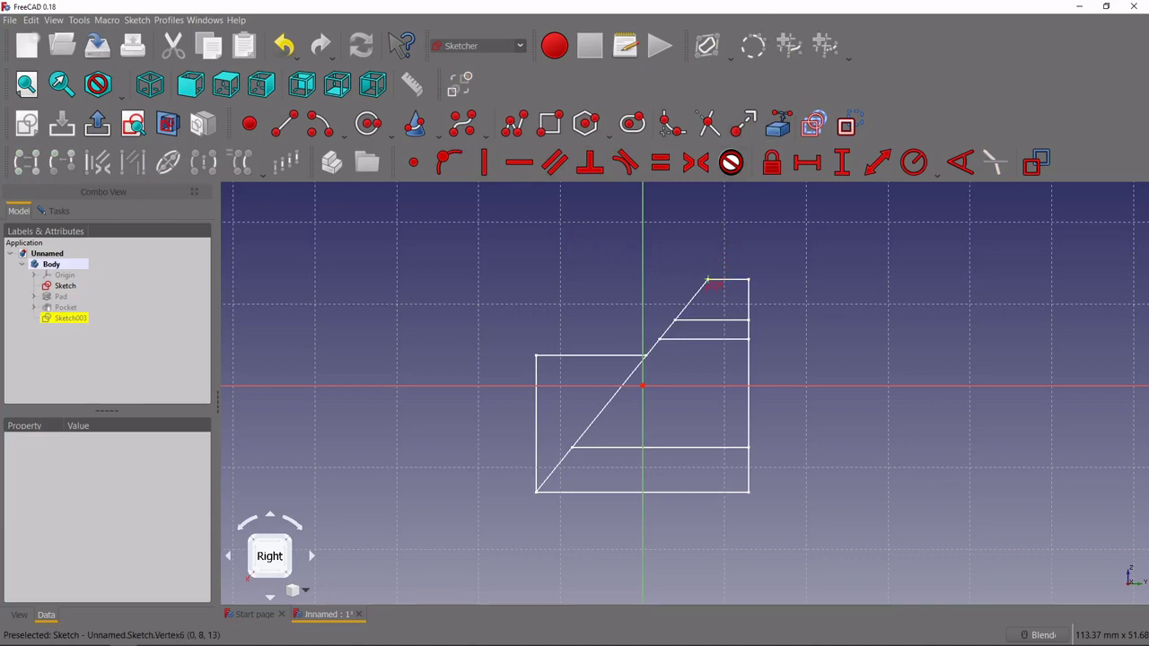
click(709, 282)
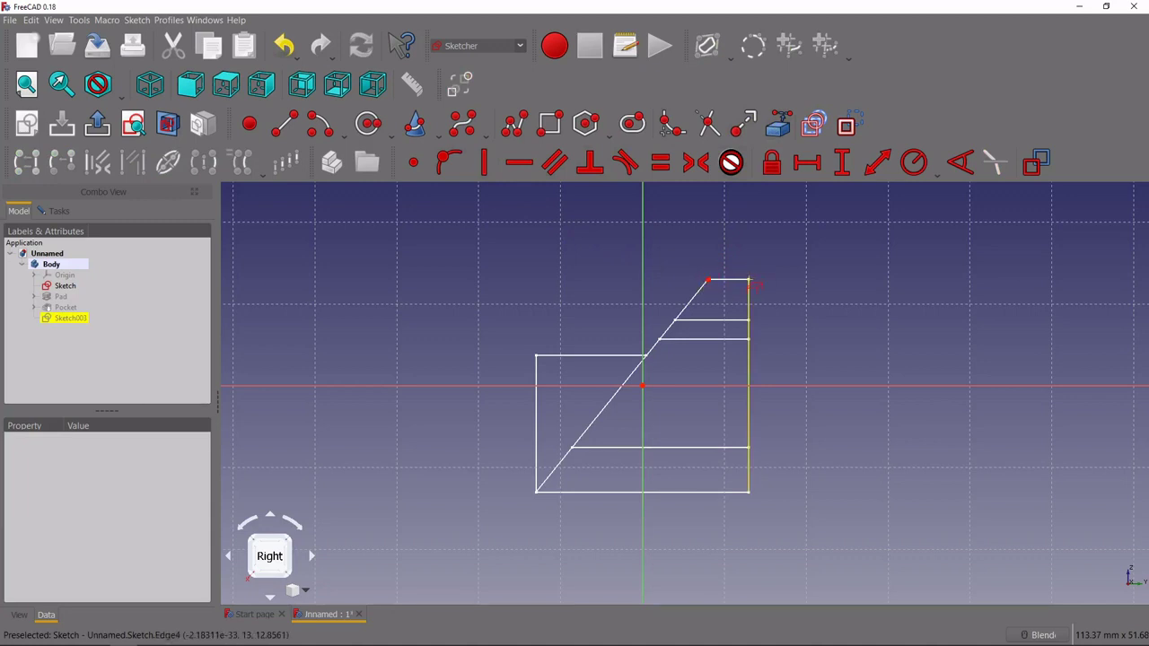
click(751, 281)
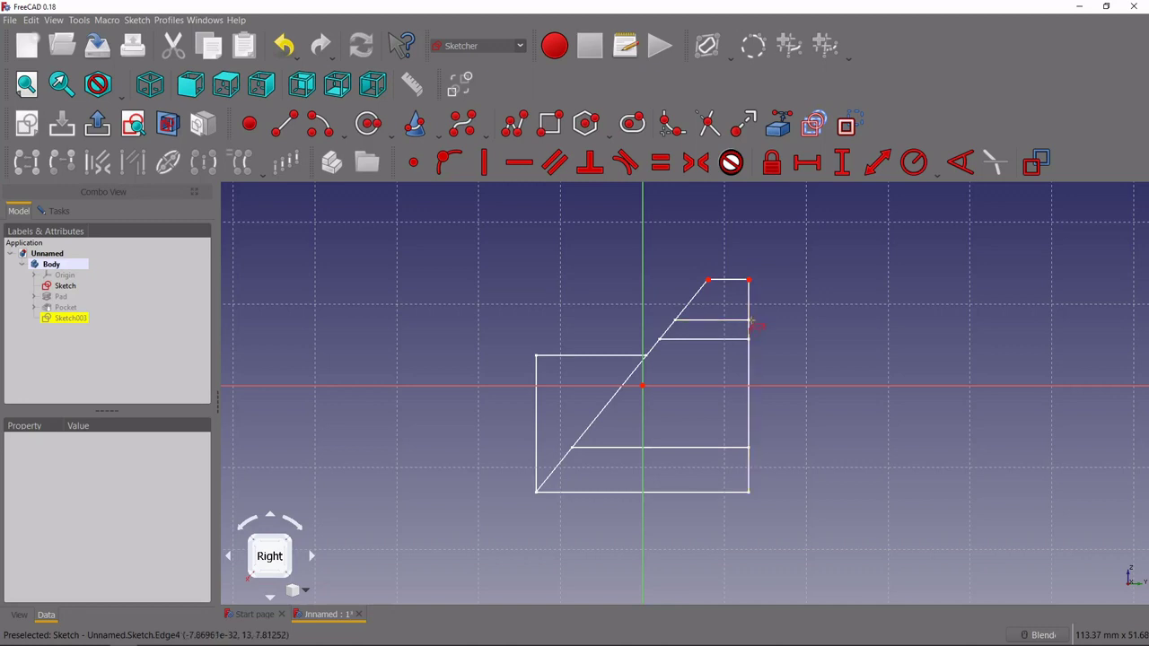
scroll(752, 322, up, 5)
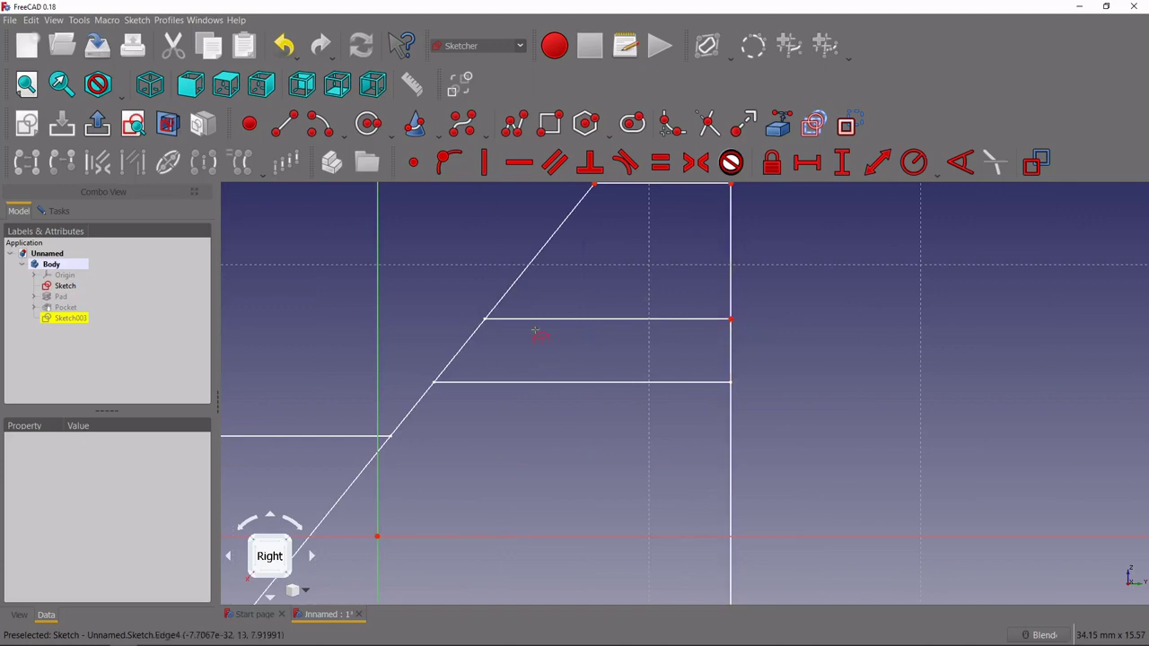
scroll(551, 336, down, 4)
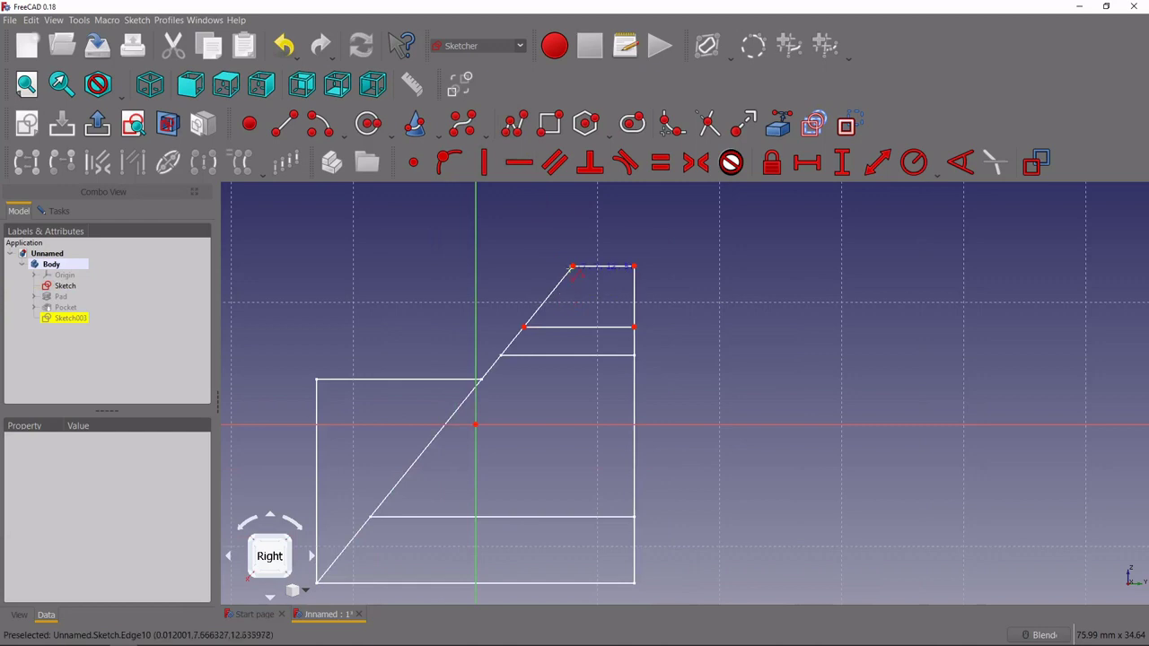
- Trace a closed four-sided profile through the referenced corner points of the upper block
click(573, 267)
click(523, 327)
click(634, 327)
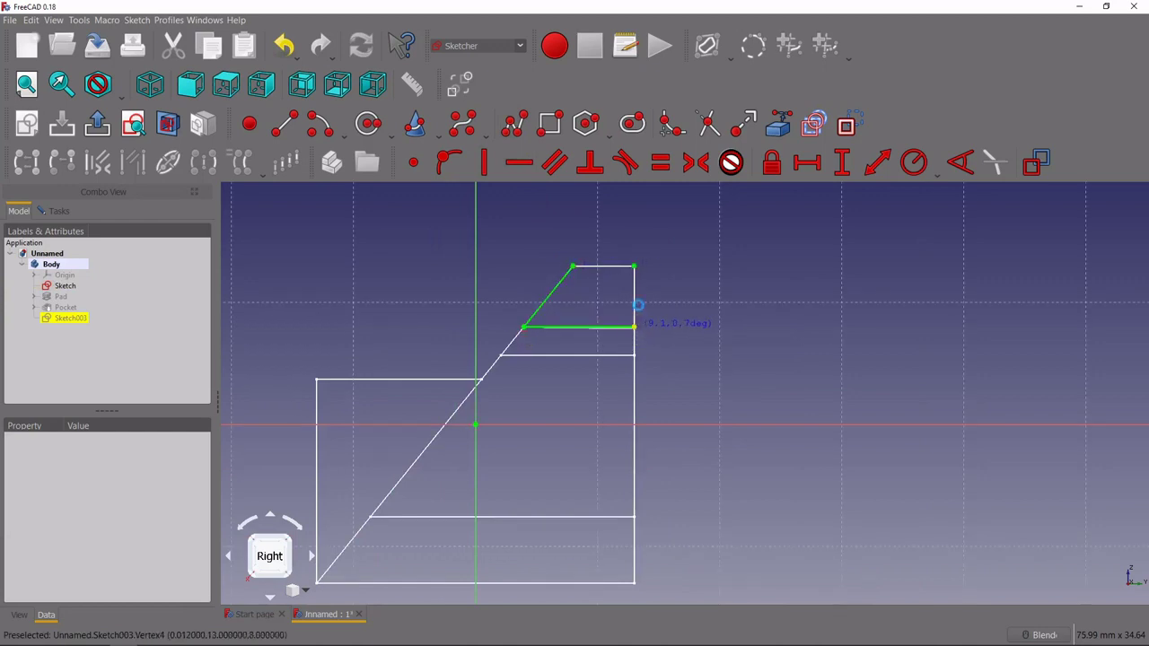
click(635, 267)
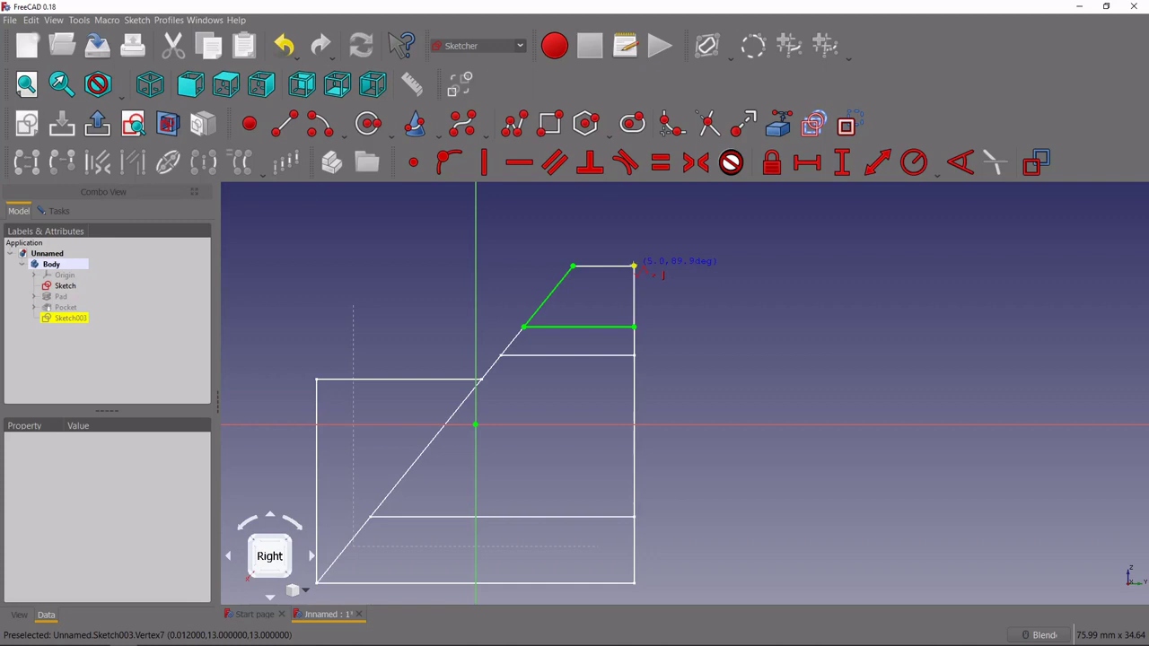
click(573, 266)
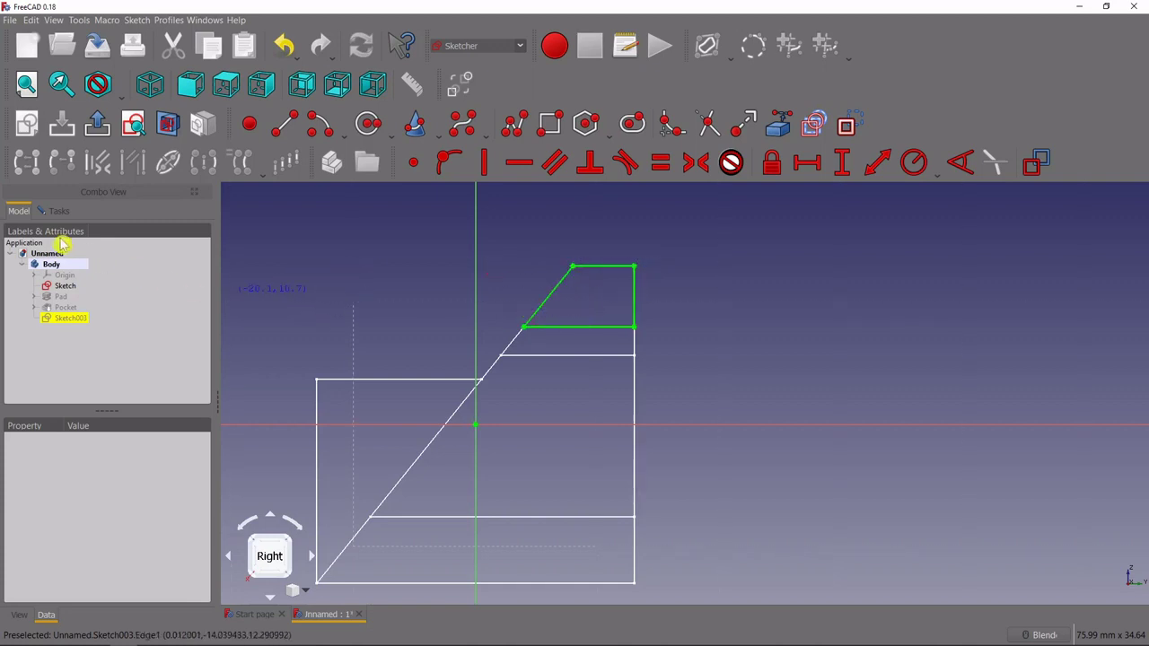
- Close the upper block sketch and show the pocketed body again
click(56, 211)
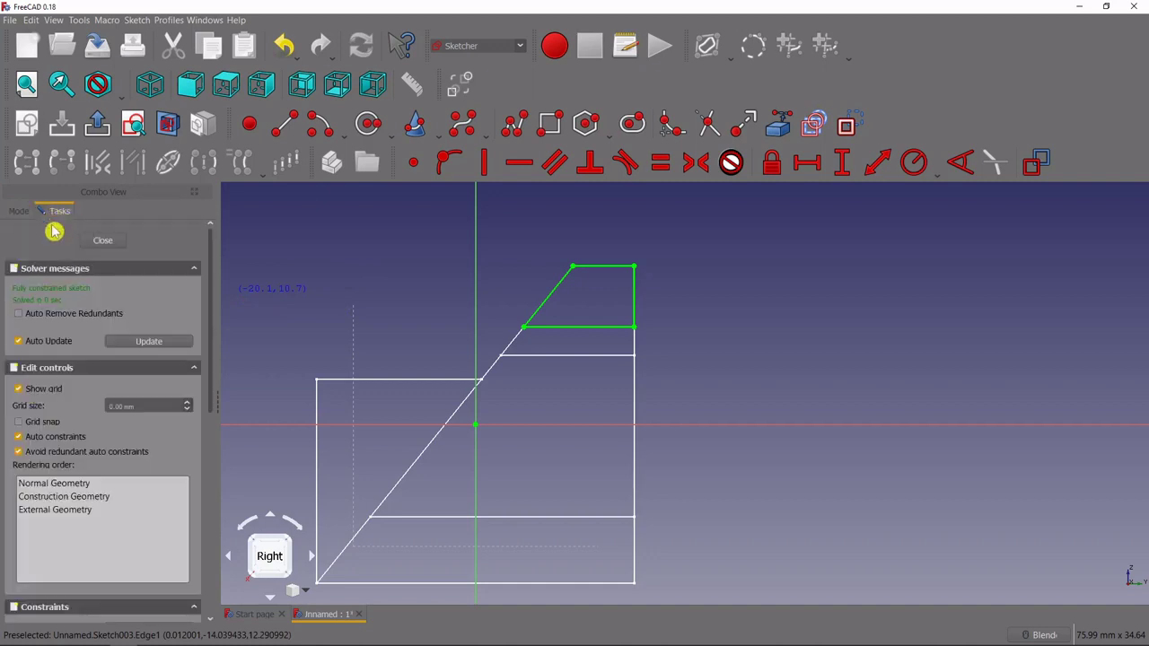
click(104, 243)
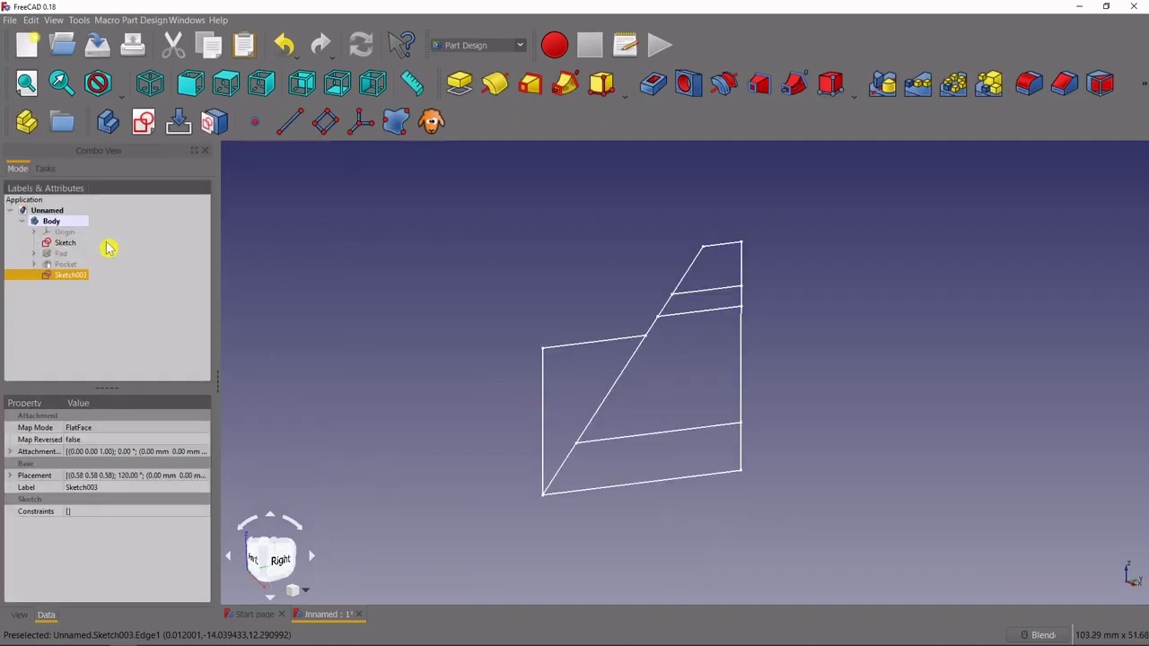
click(67, 266)
key(space)
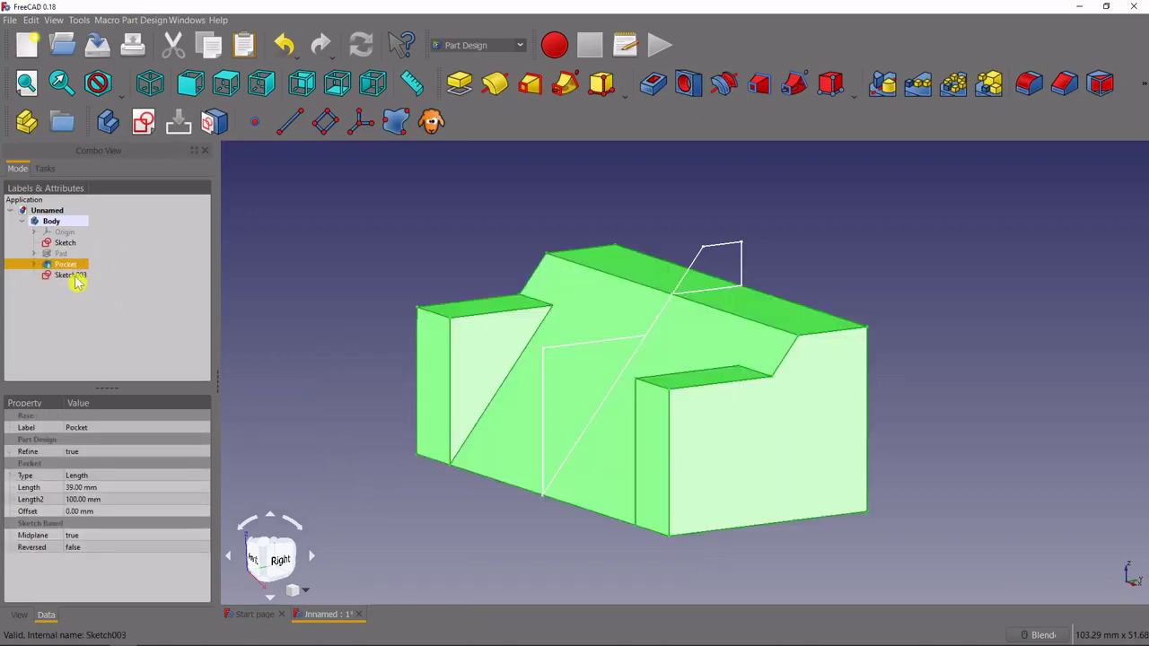
- Pad the upper block sketch symmetrically to its plane with a length of (39+7+7)-2*11 mm, using the part drawing's dimensions
click(72, 275)
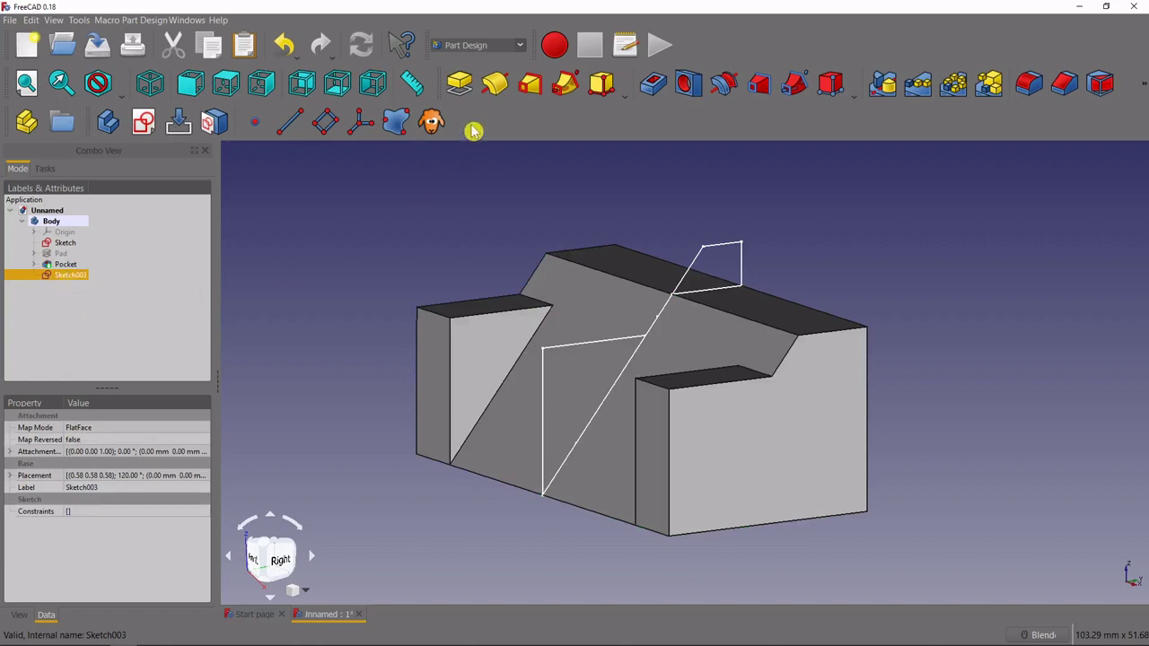
click(459, 84)
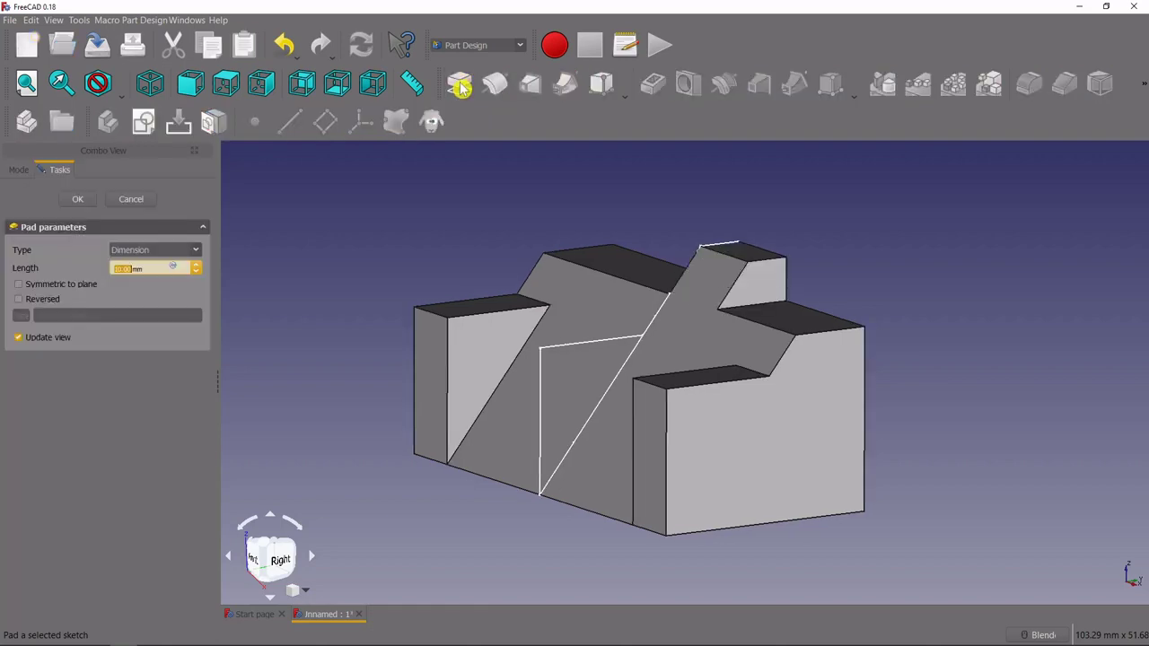
key(alt+Tab)
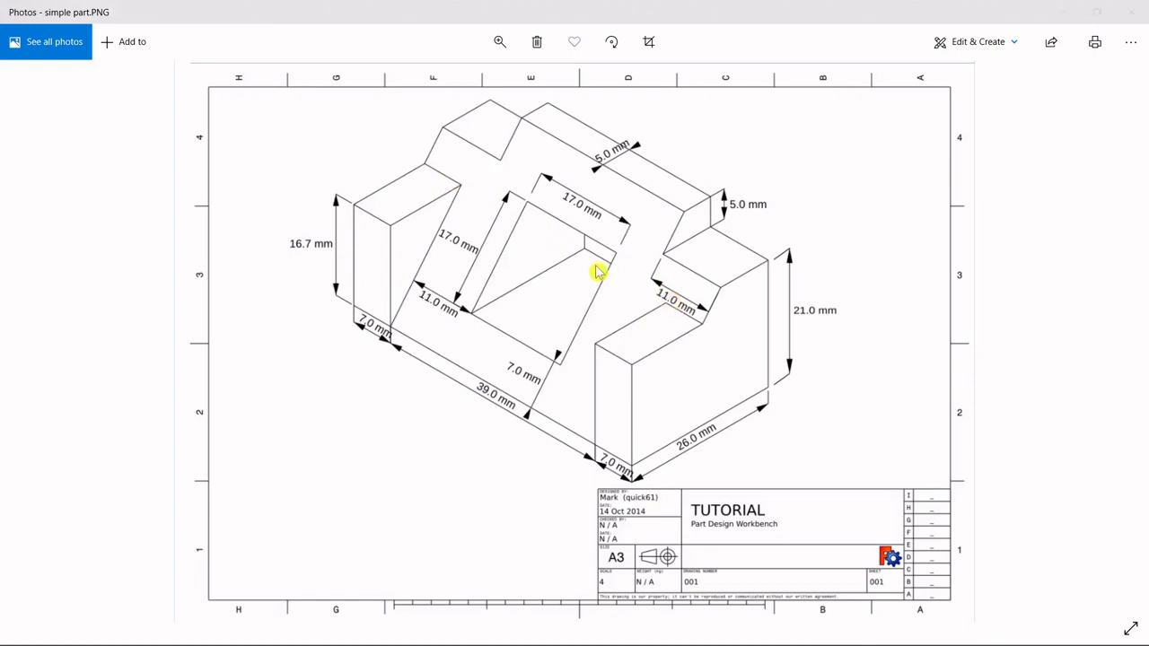
key(alt+Tab)
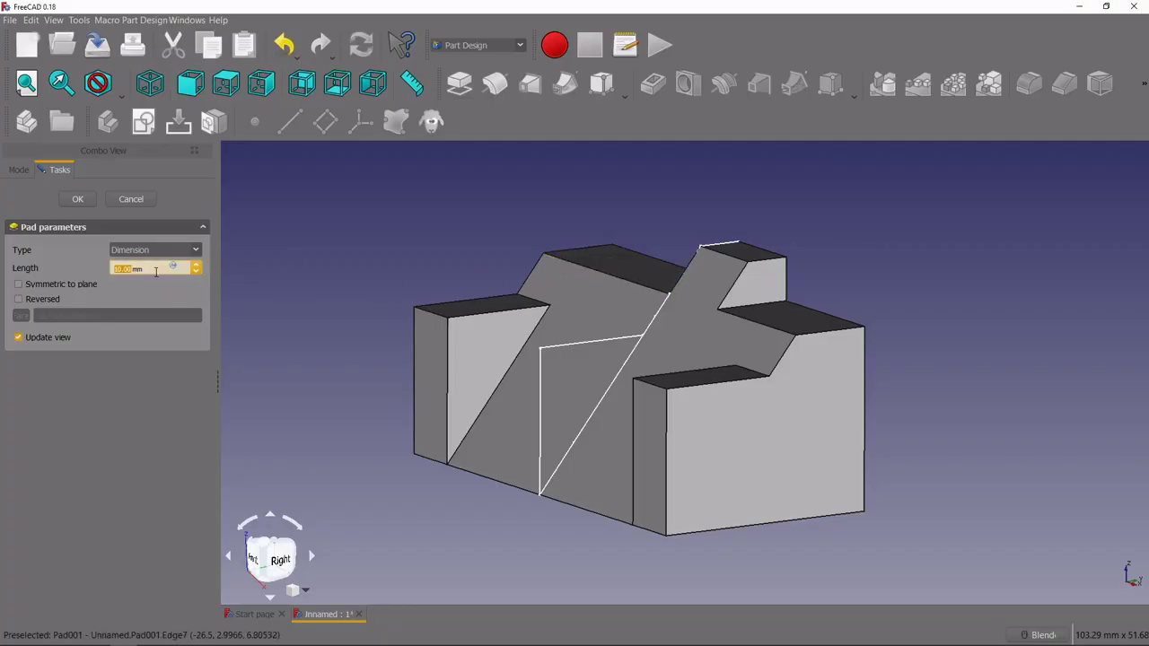
key(BackSpace)
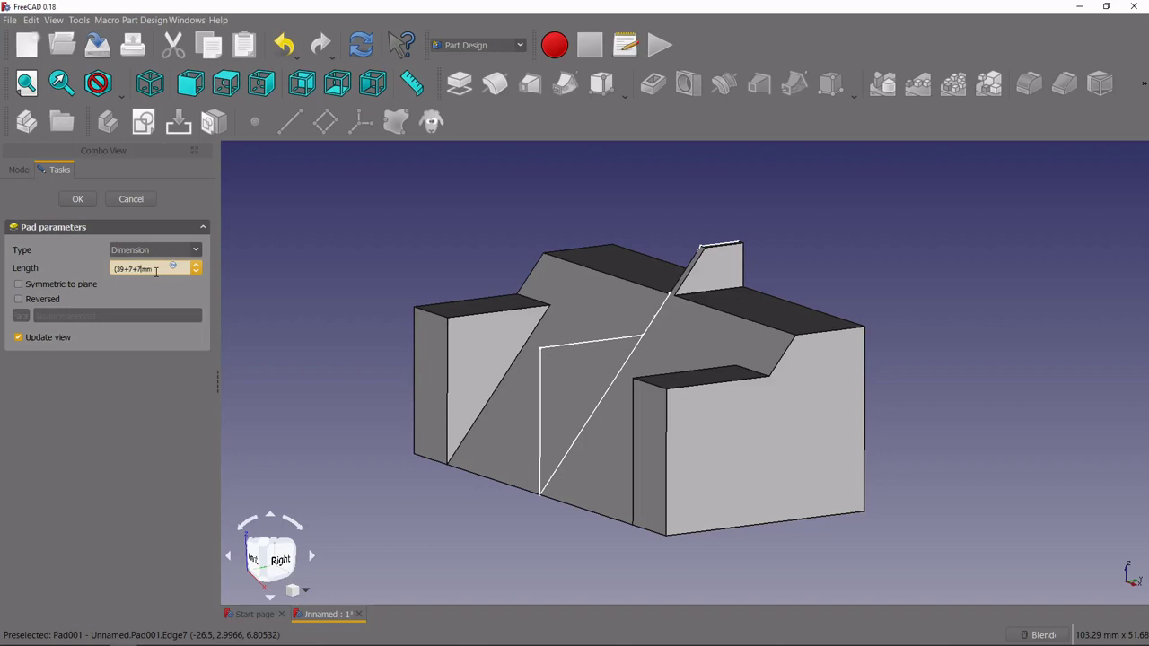
text())
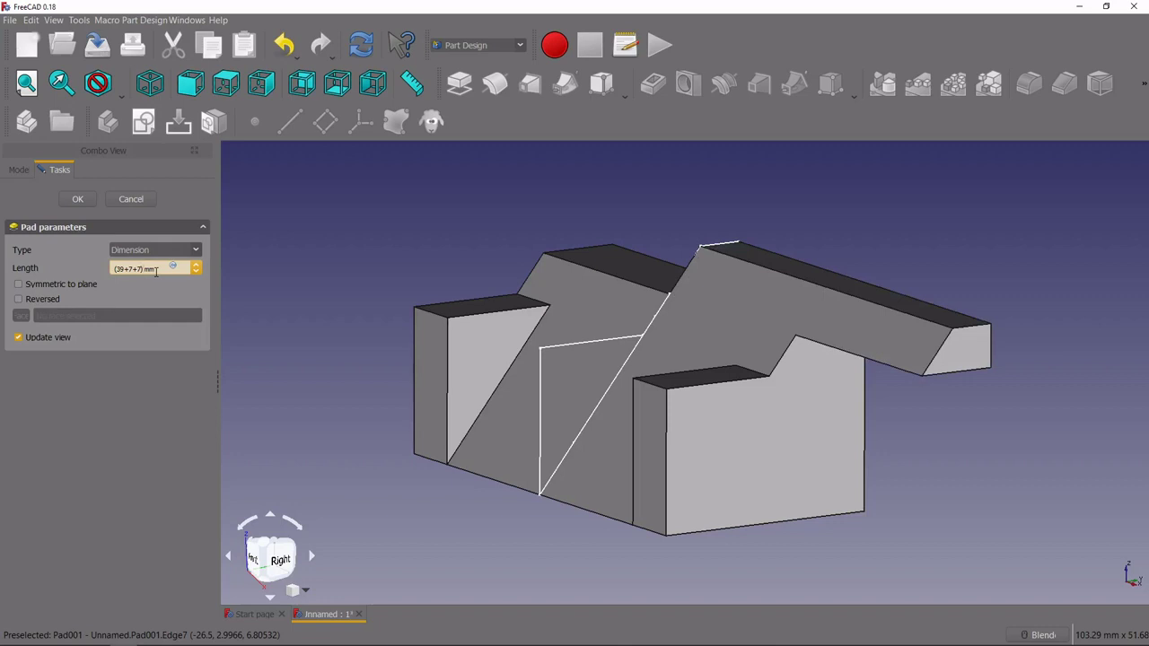
text(-2)
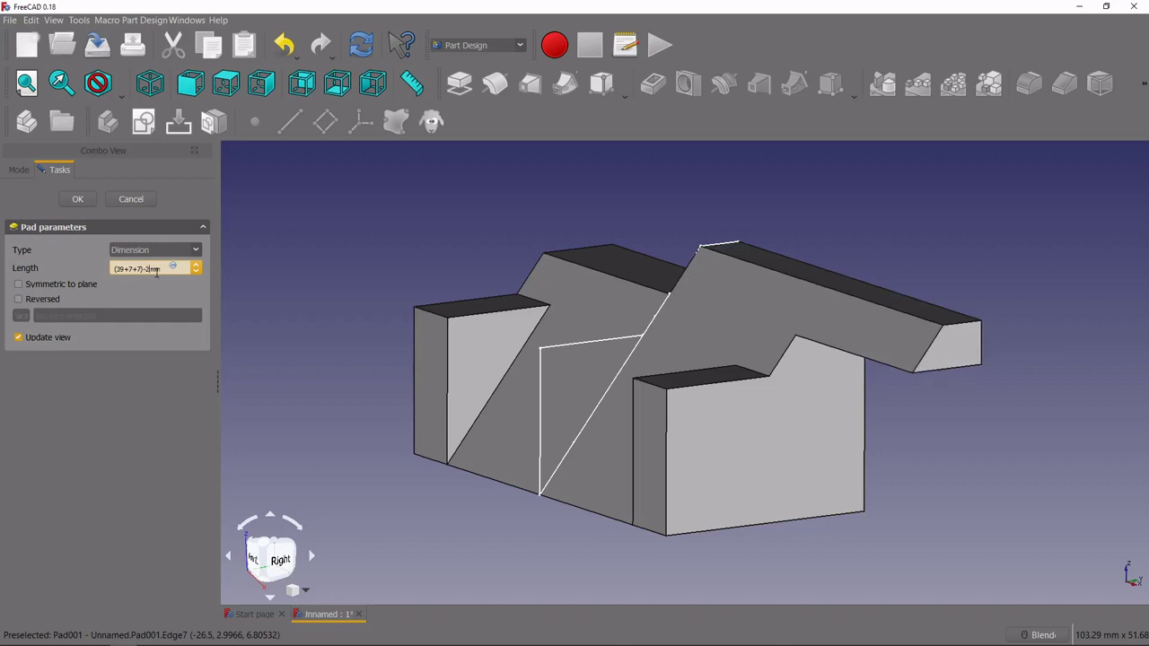
text(*2)
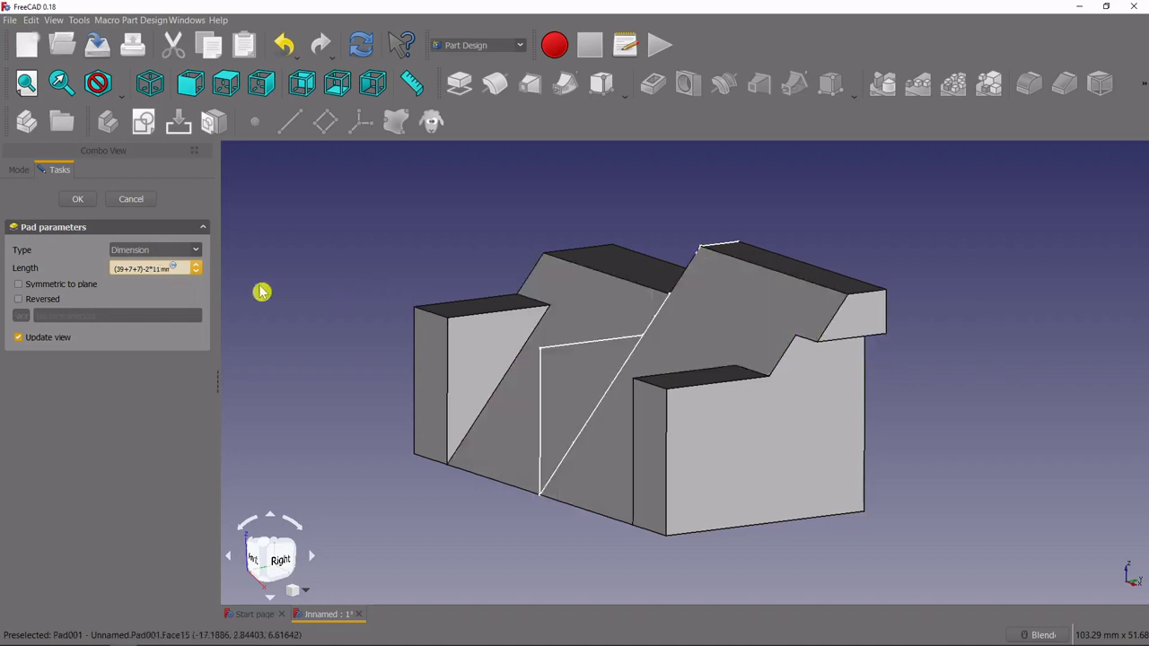
click(20, 284)
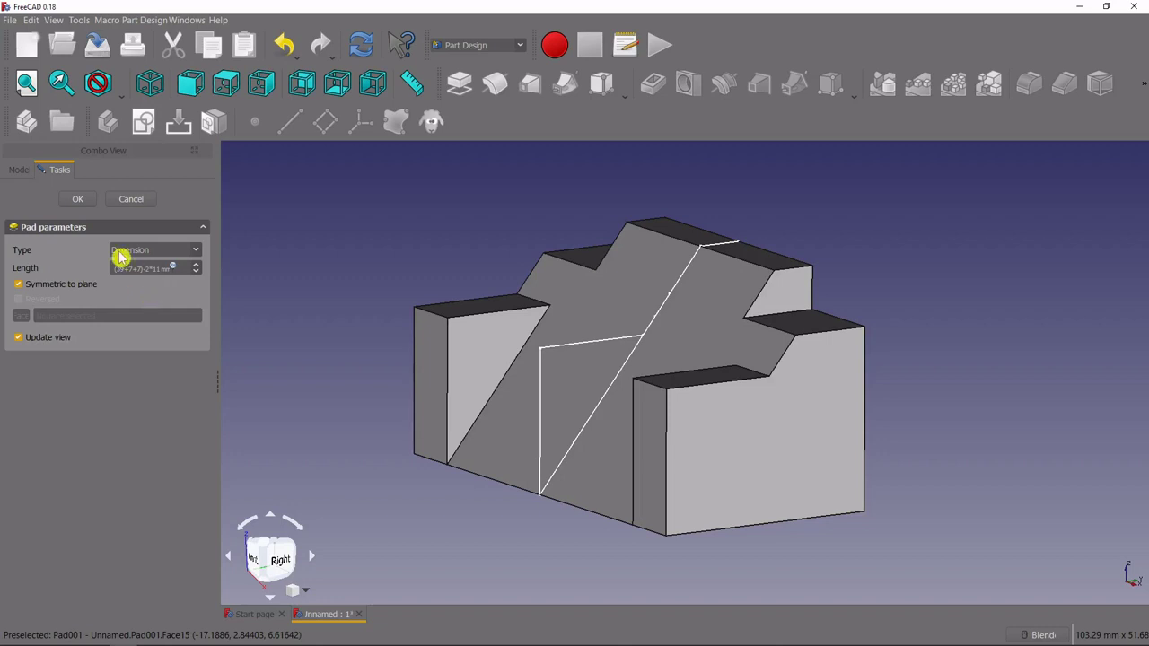
click(80, 201)
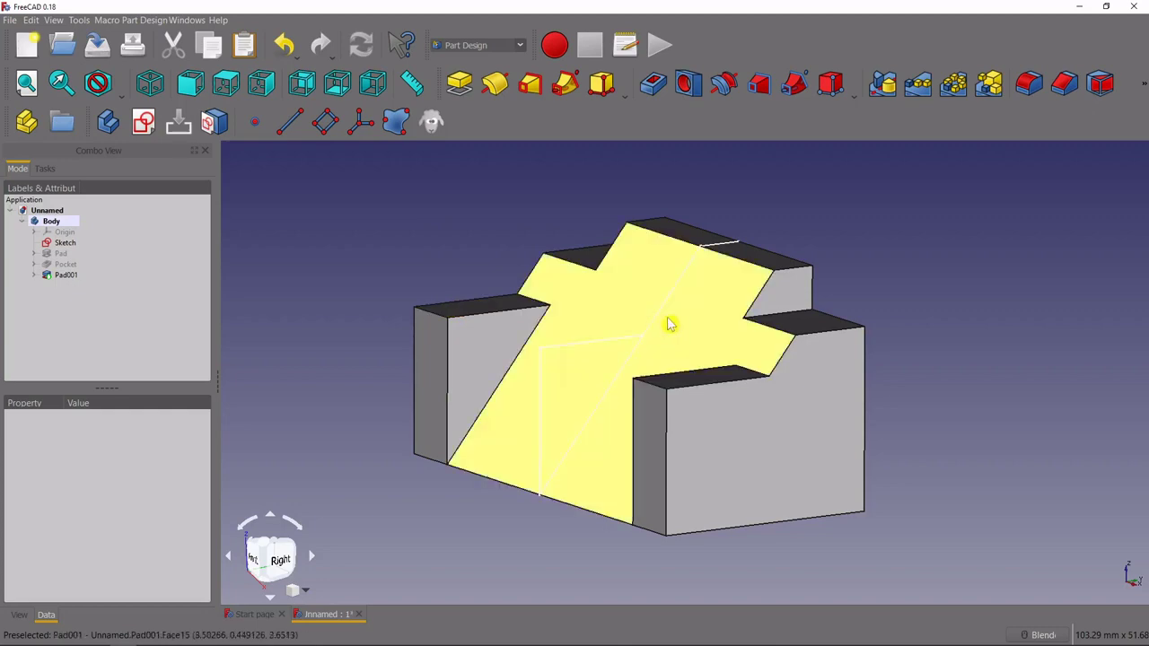
- Check the slanted-face pocket in the part drawing and create a new sketch for it in the body on the YZ plane
mouse_move(550, 487)
middle_down()
mouse_move(633, 477)
mouse_move(600, 500)
mouse_move(535, 497)
middle_up()
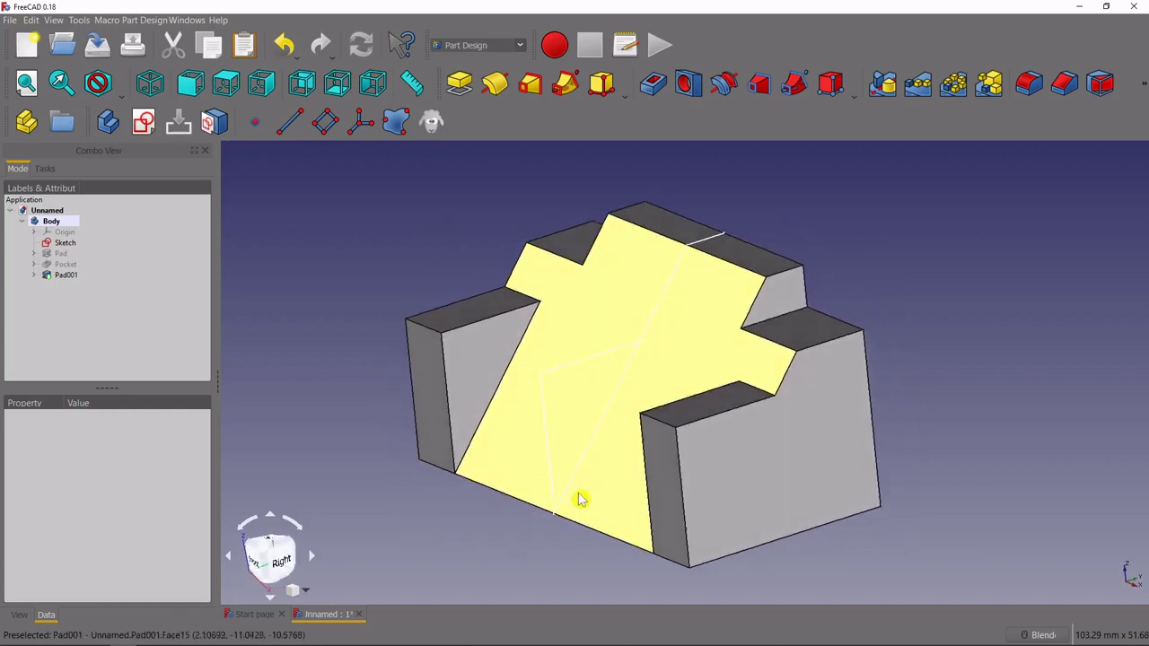
key(alt+Tab)
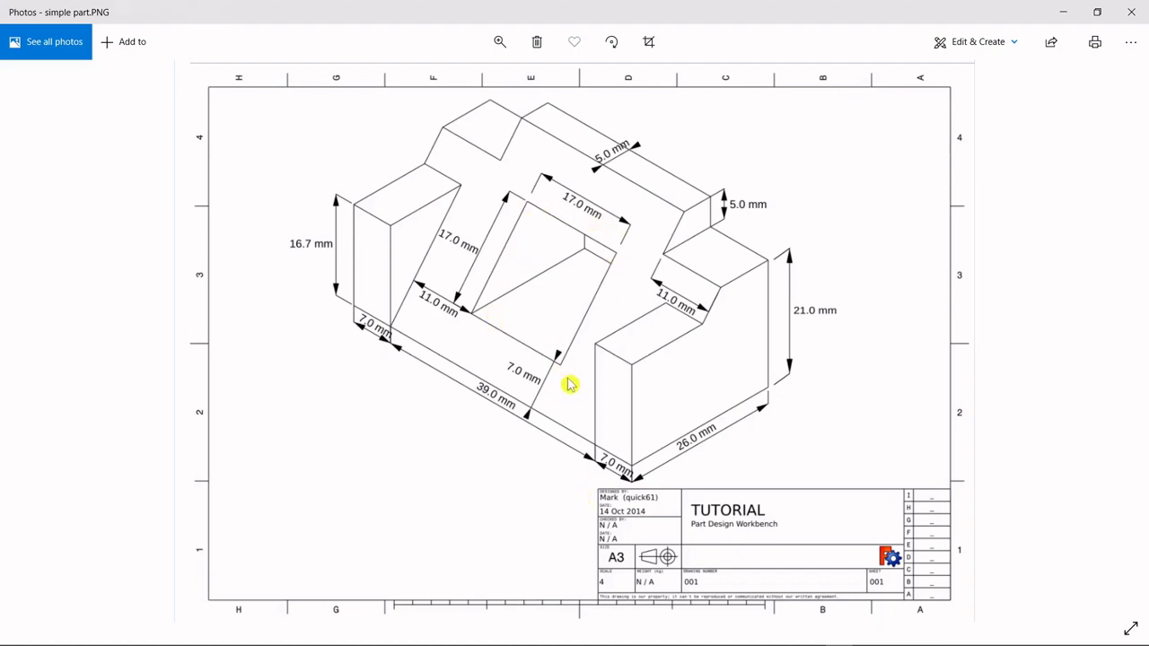
key(alt+Tab)
mouse_move(563, 431)
middle_down()
mouse_move(565, 411)
mouse_move(551, 423)
mouse_move(565, 443)
middle_up()
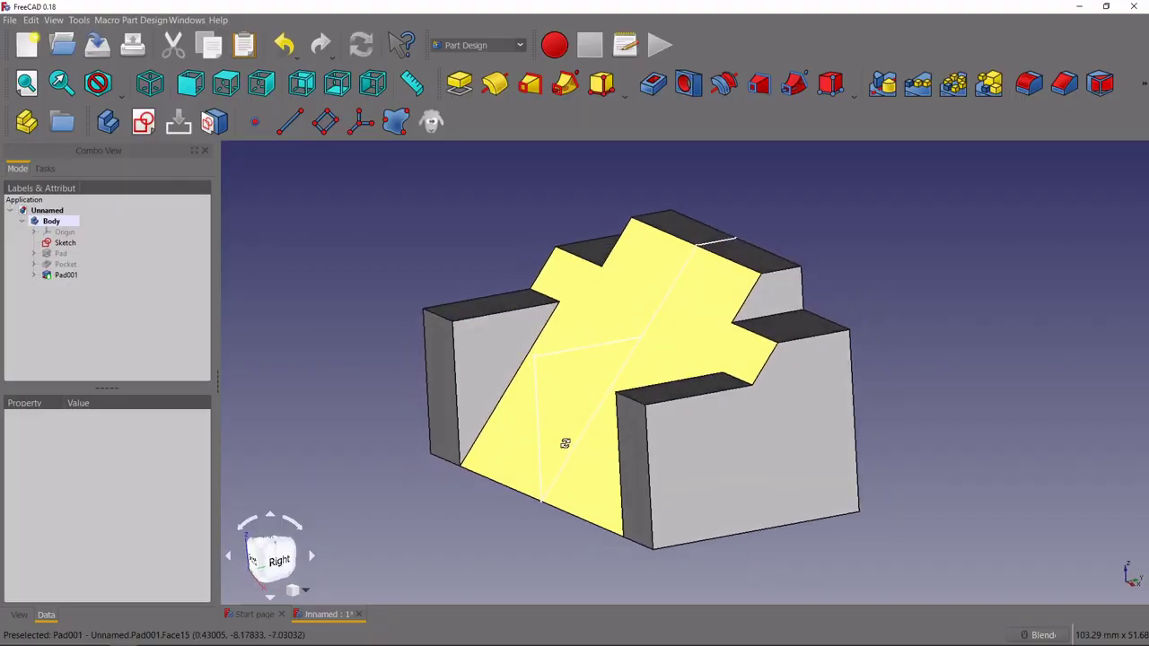
click(52, 221)
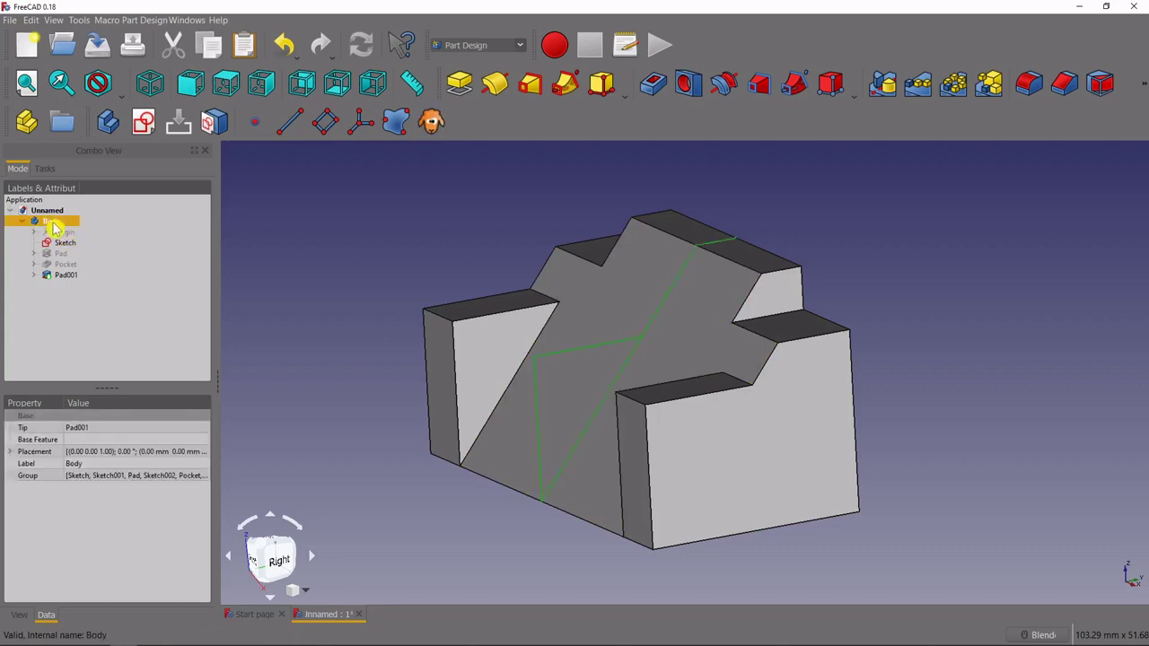
click(145, 127)
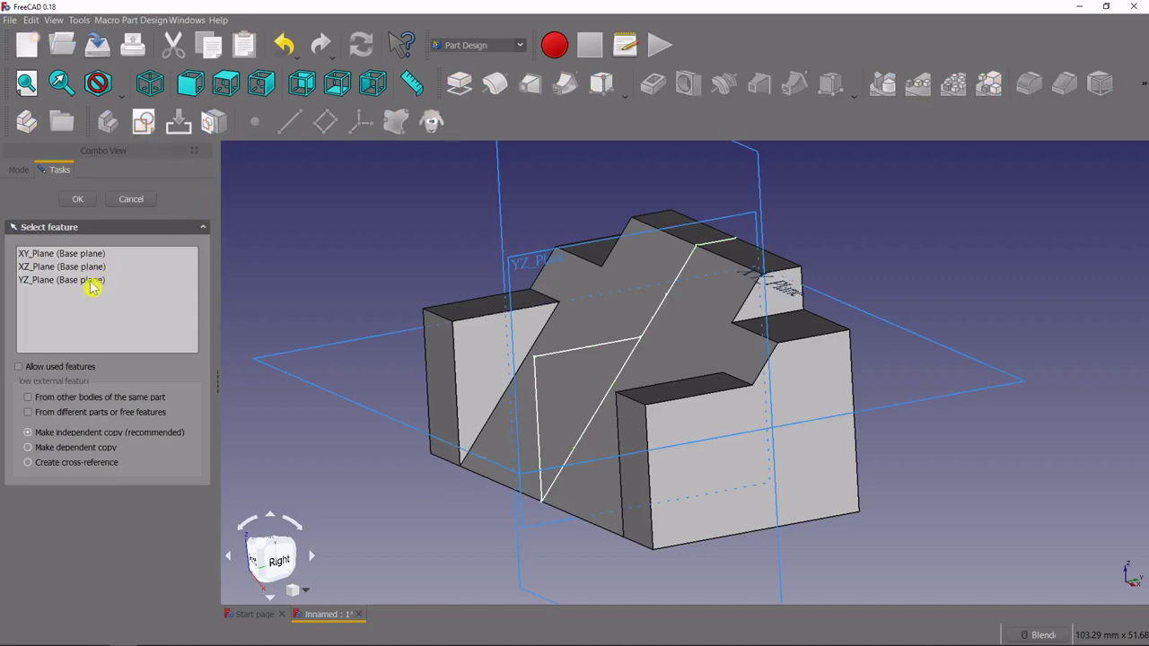
click(57, 281)
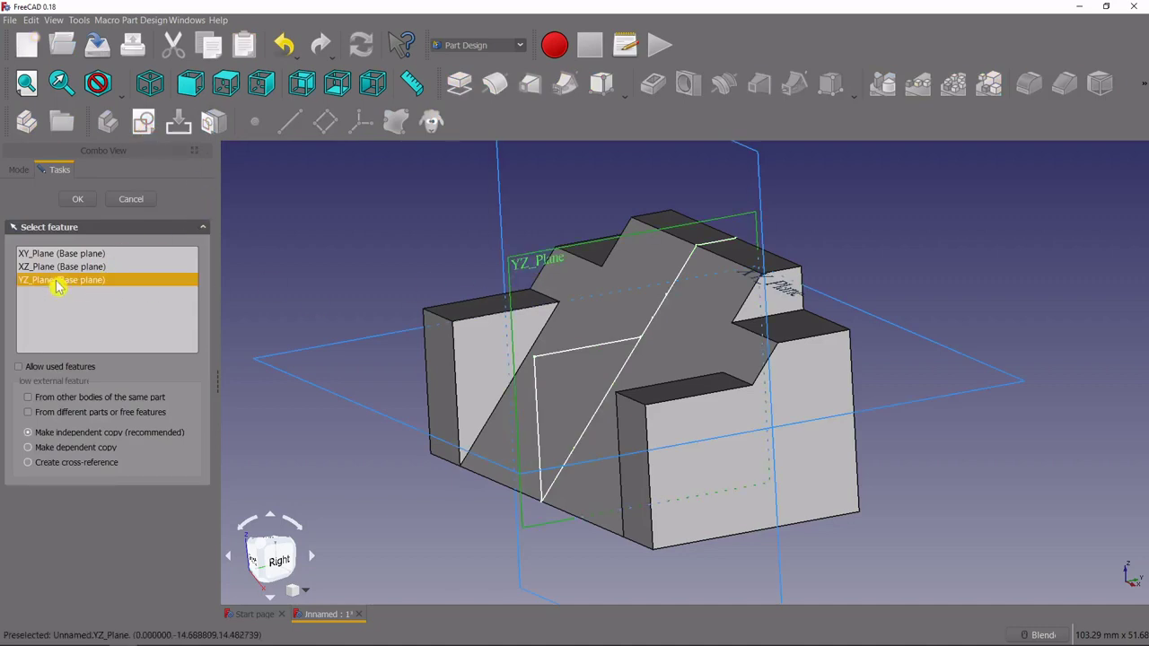
click(81, 200)
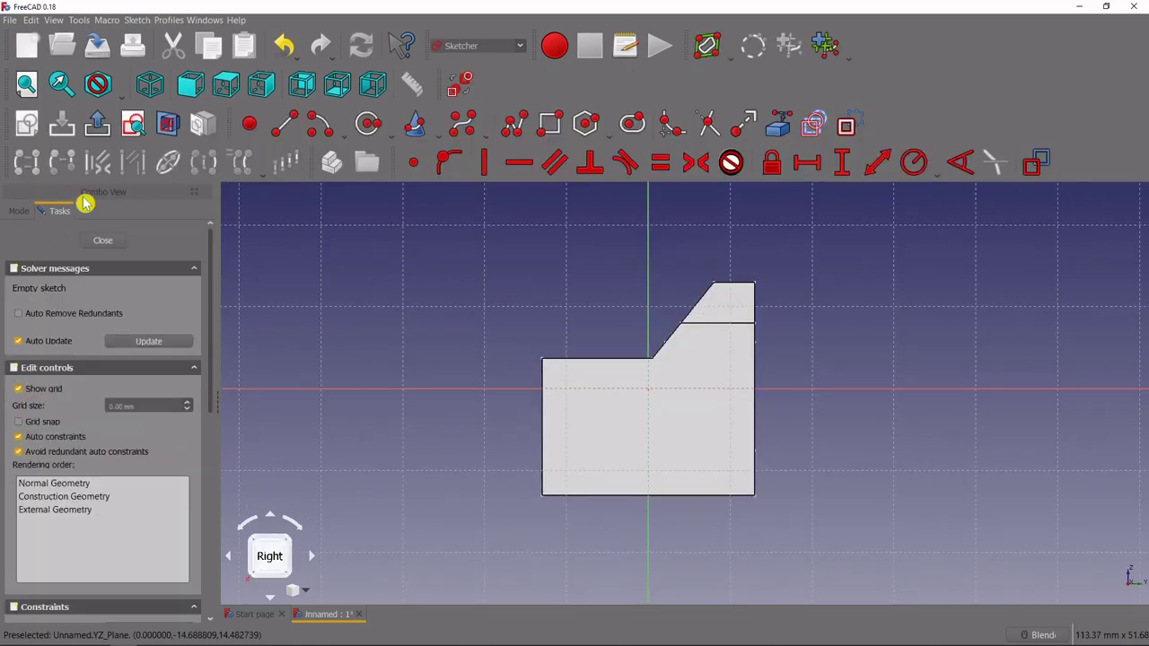
- Hide the upper block pad while keeping the new sketch open, leaving the reference sketch exposed
click(20, 214)
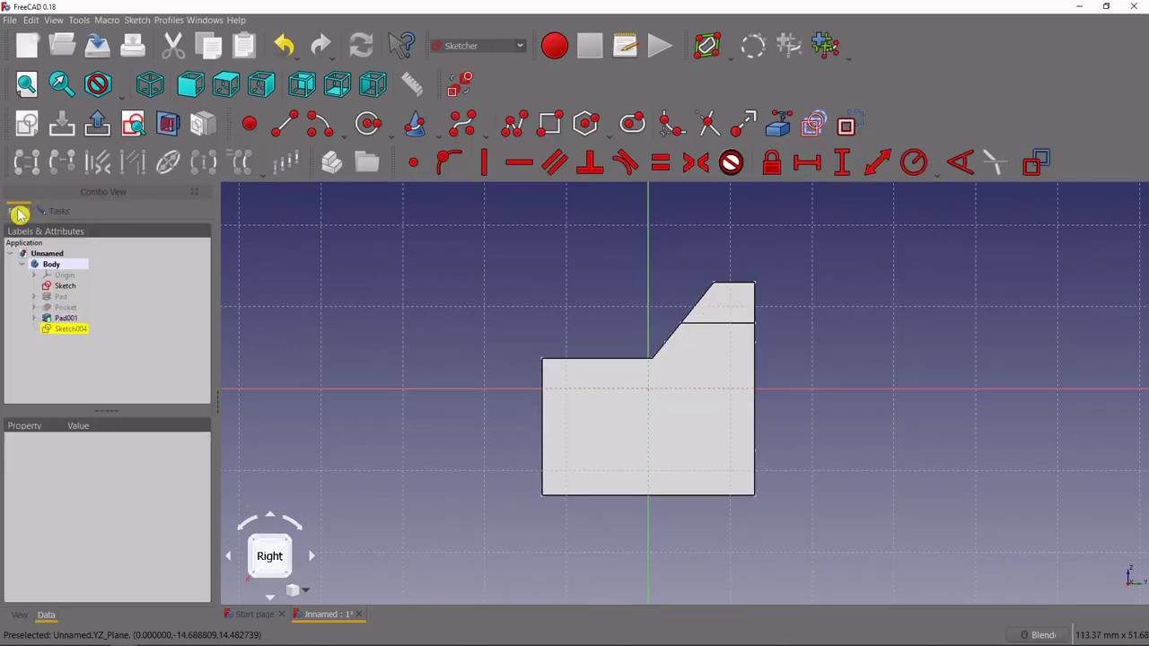
click(63, 319)
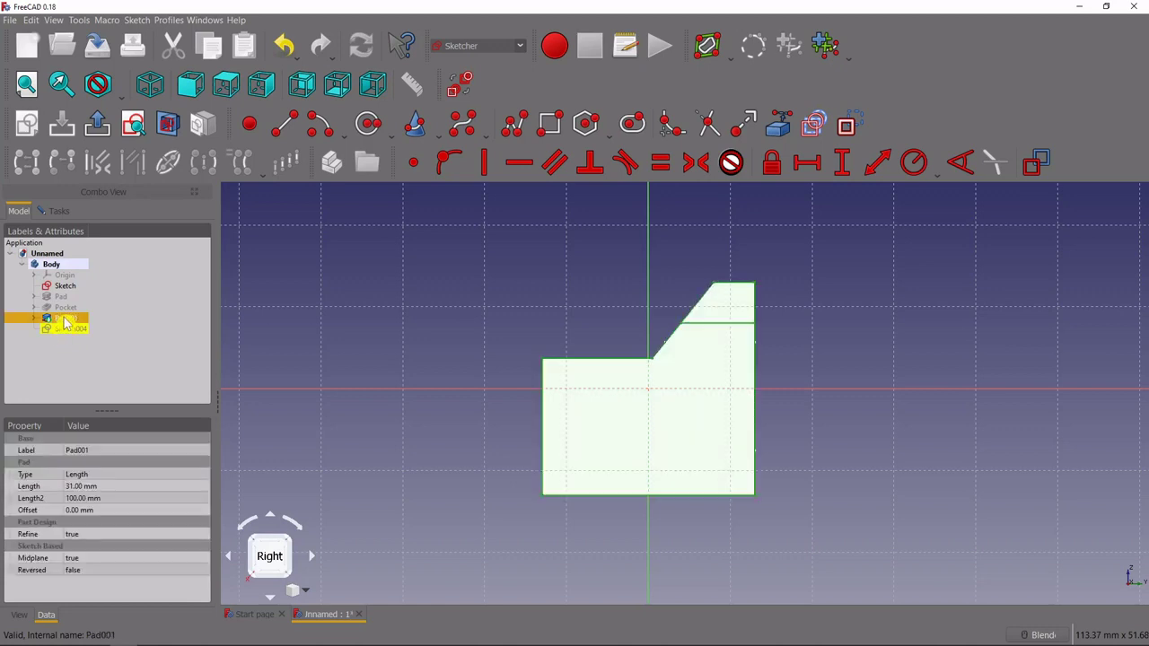
key(space)
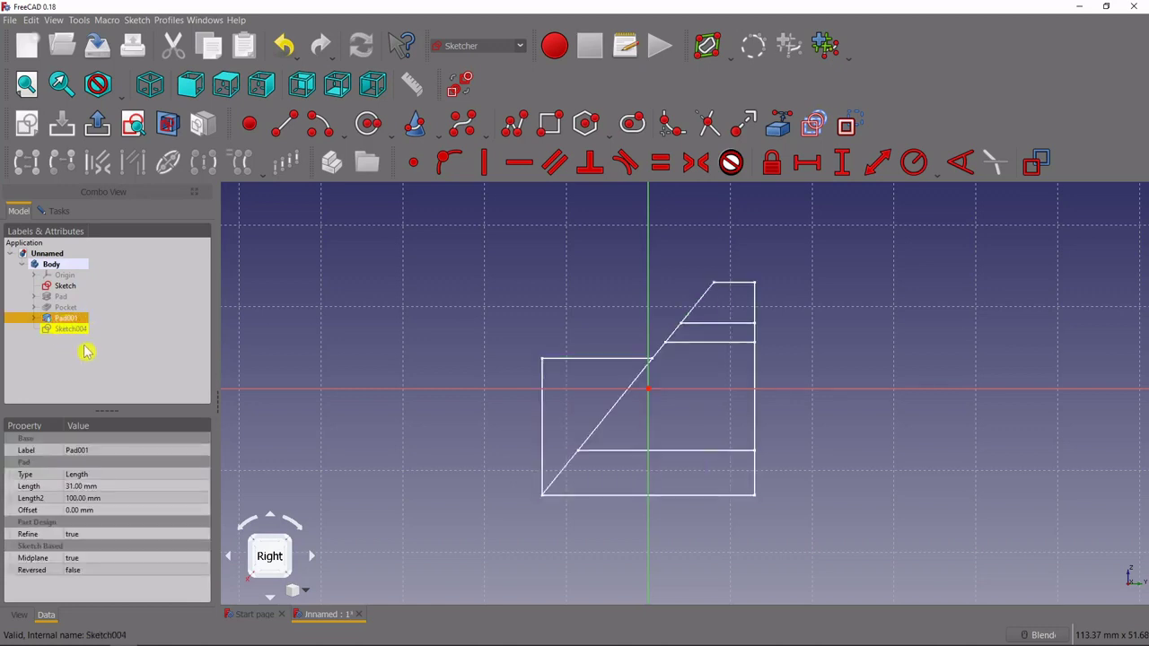
click(69, 329)
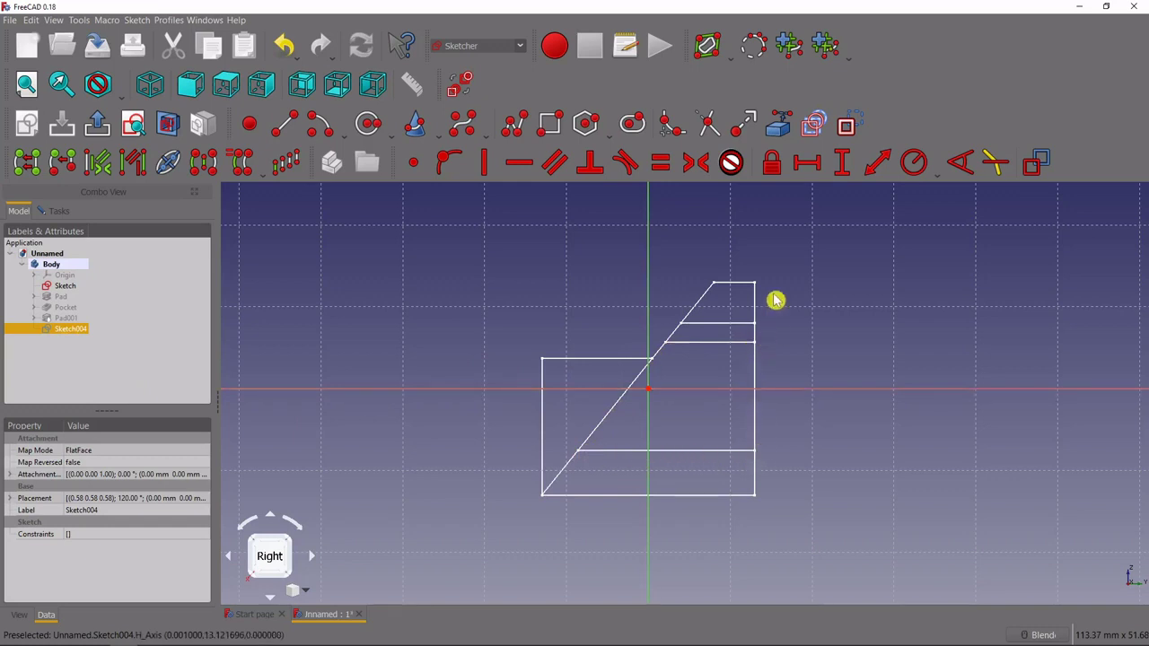
- Import the endpoints of the reference sketch's lower short horizontal line as external geometry for the slanted pocket sketch
click(794, 193)
click(665, 344)
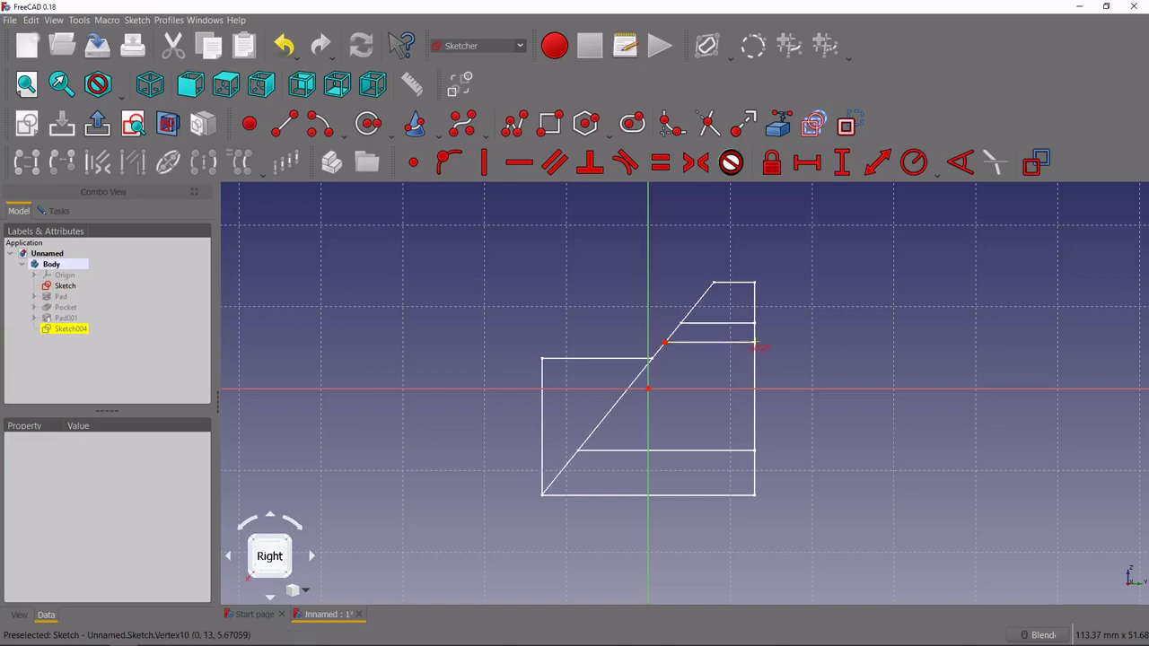
click(755, 458)
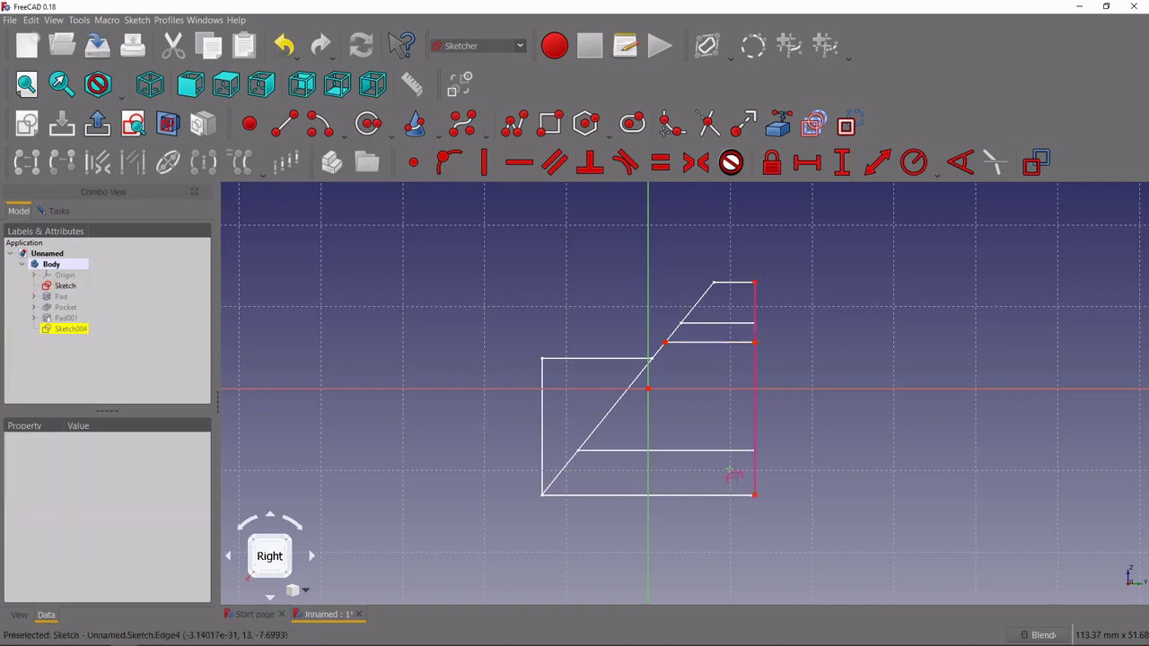
click(758, 416)
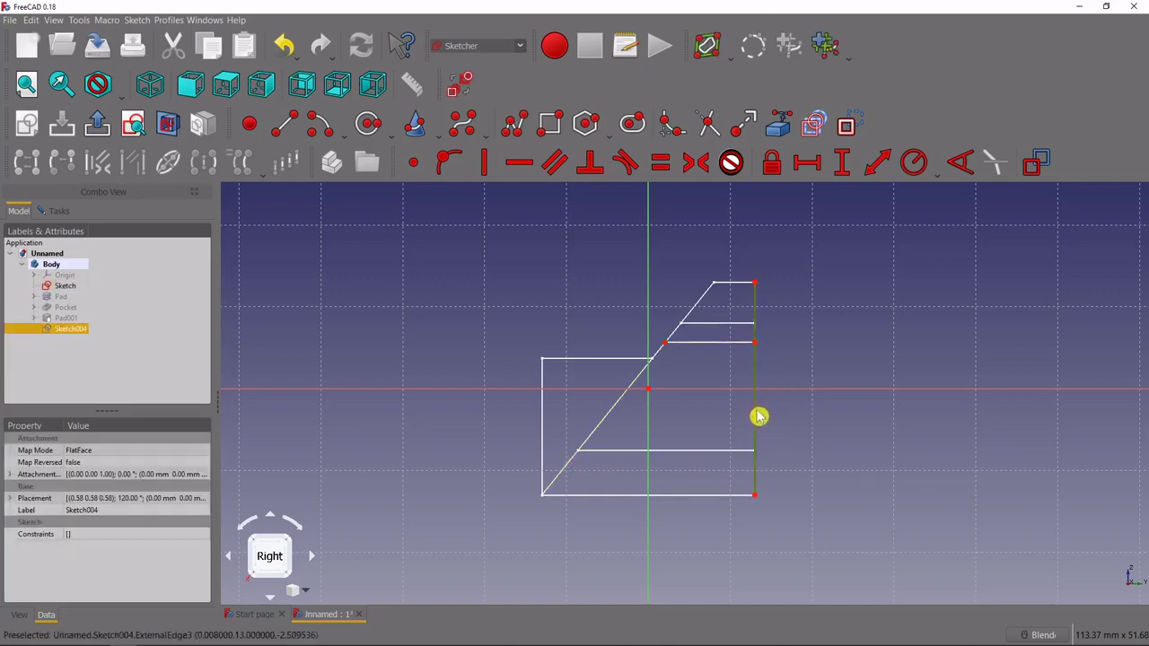
click(770, 422)
- Import both endpoints of the reference sketch's long horizontal line above the base as external geometry
click(778, 126)
scroll(770, 485, up, 2)
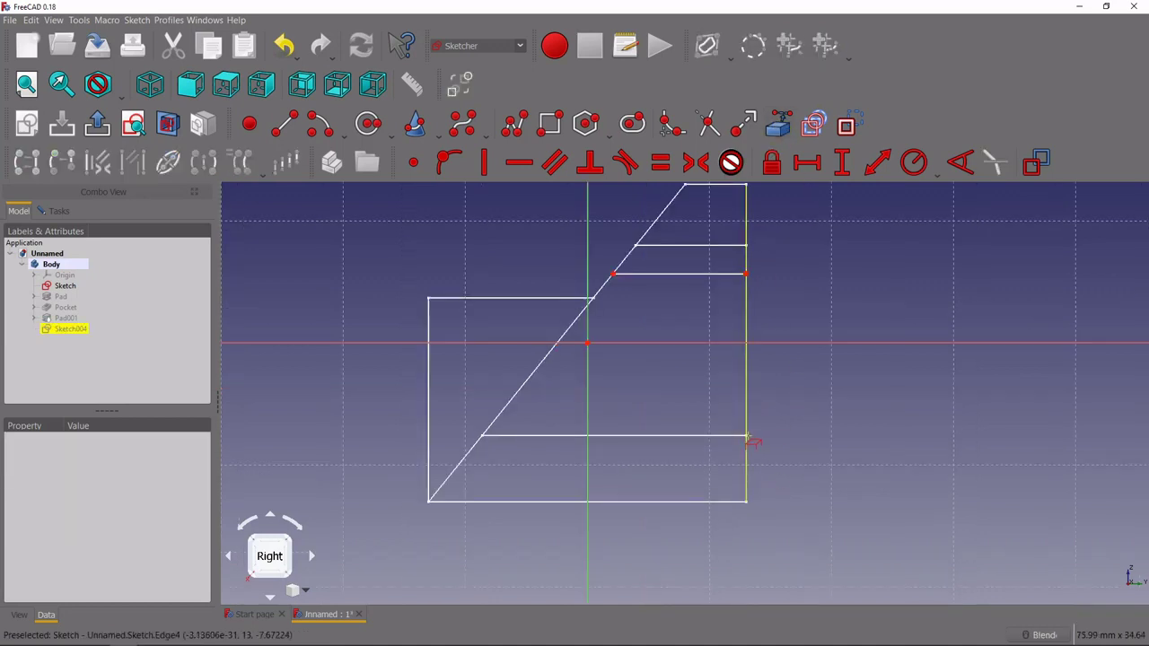
scroll(749, 441, up, 4)
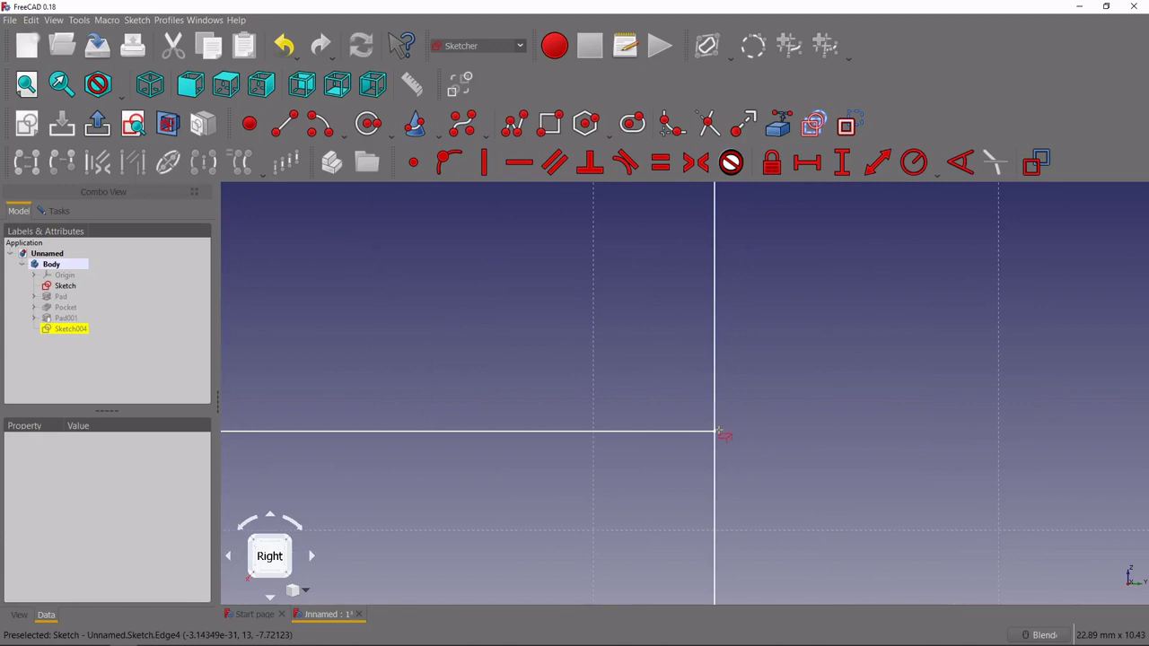
scroll(621, 453, down, 6)
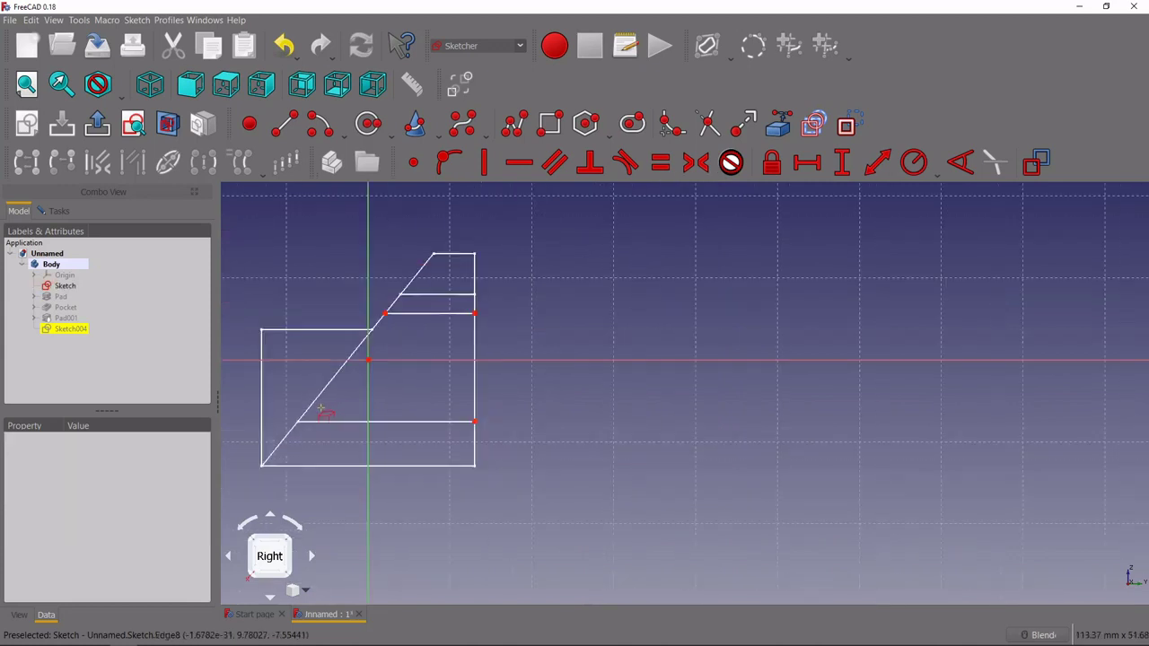
click(300, 425)
scroll(323, 440, down, 3)
scroll(275, 396, up, 3)
scroll(272, 399, up, 2)
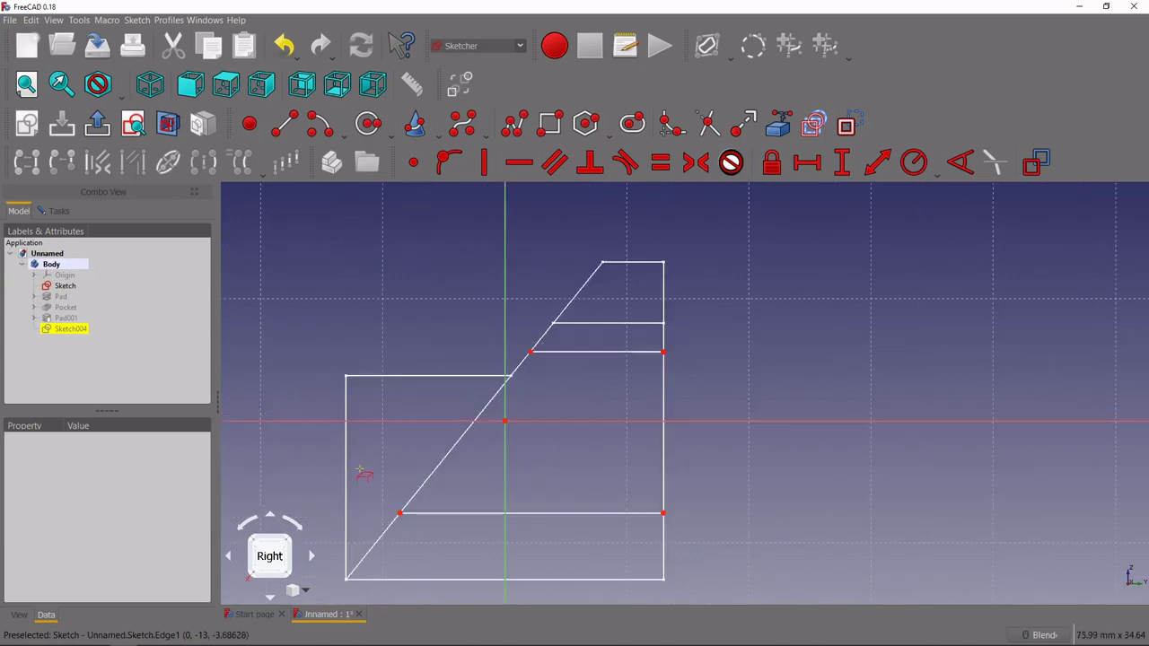
- Draw a four-sided polyline through the four imported points, following the slanted edge back to its starting point
click(514, 122)
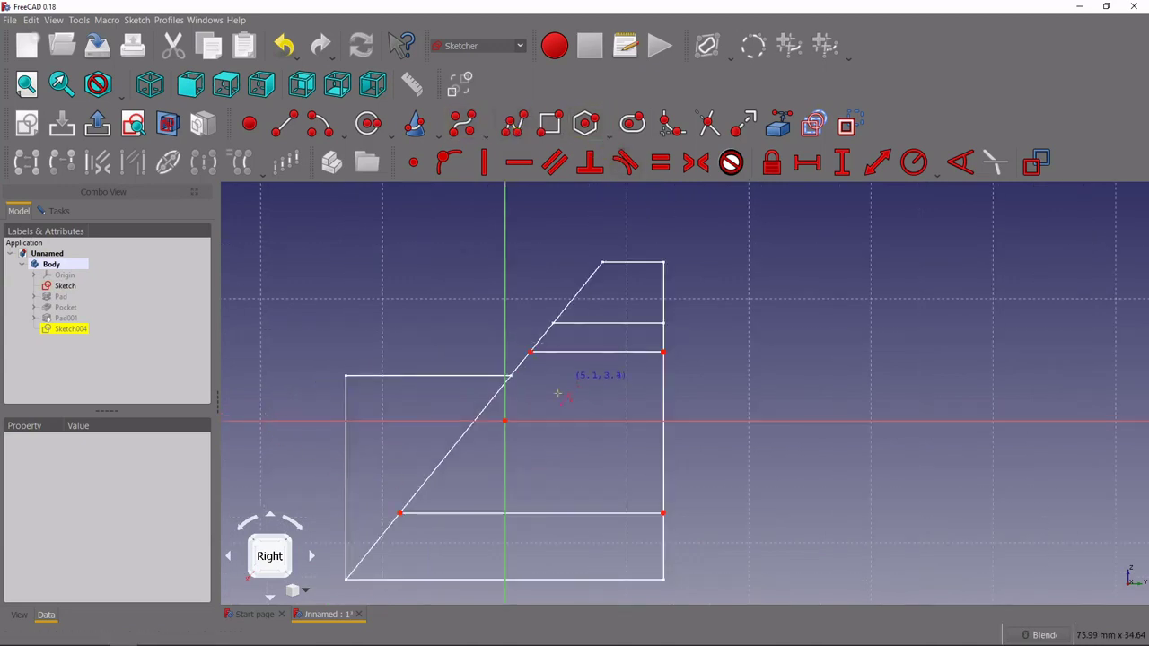
click(530, 352)
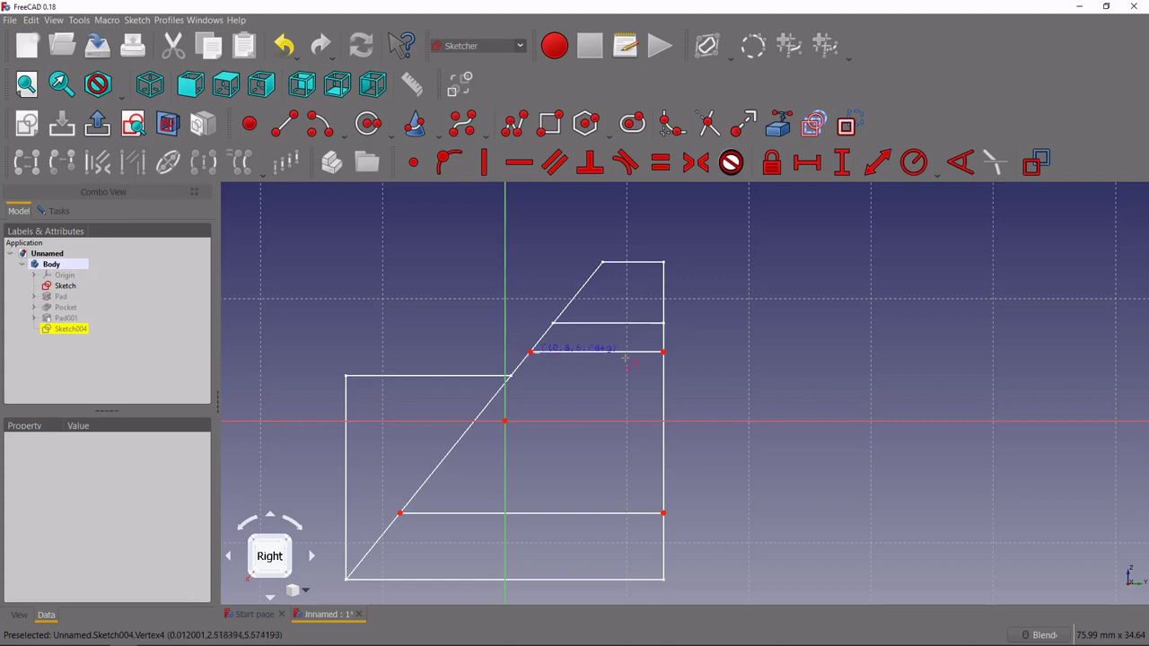
click(663, 352)
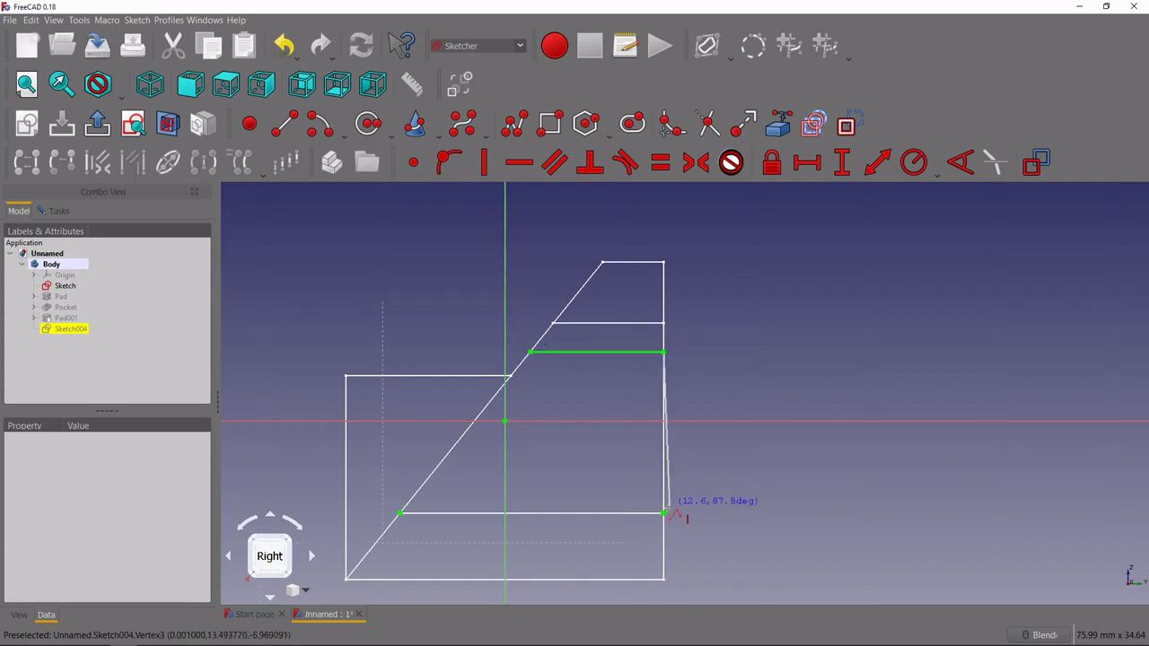
click(664, 514)
key(Escape)
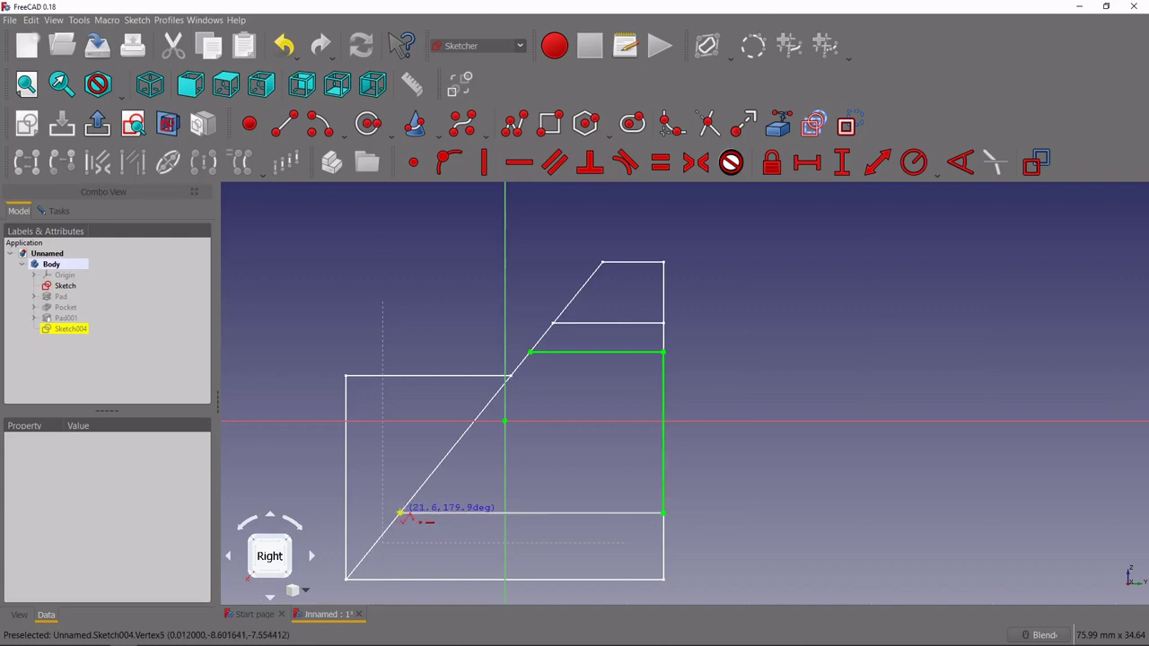
click(401, 518)
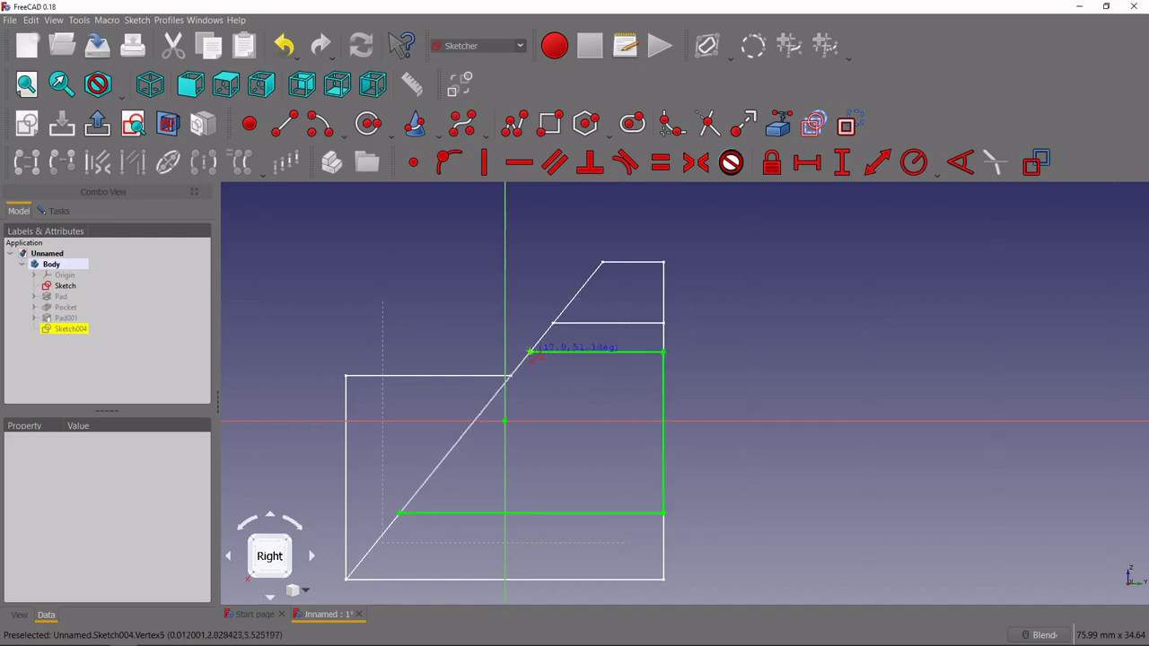
click(533, 357)
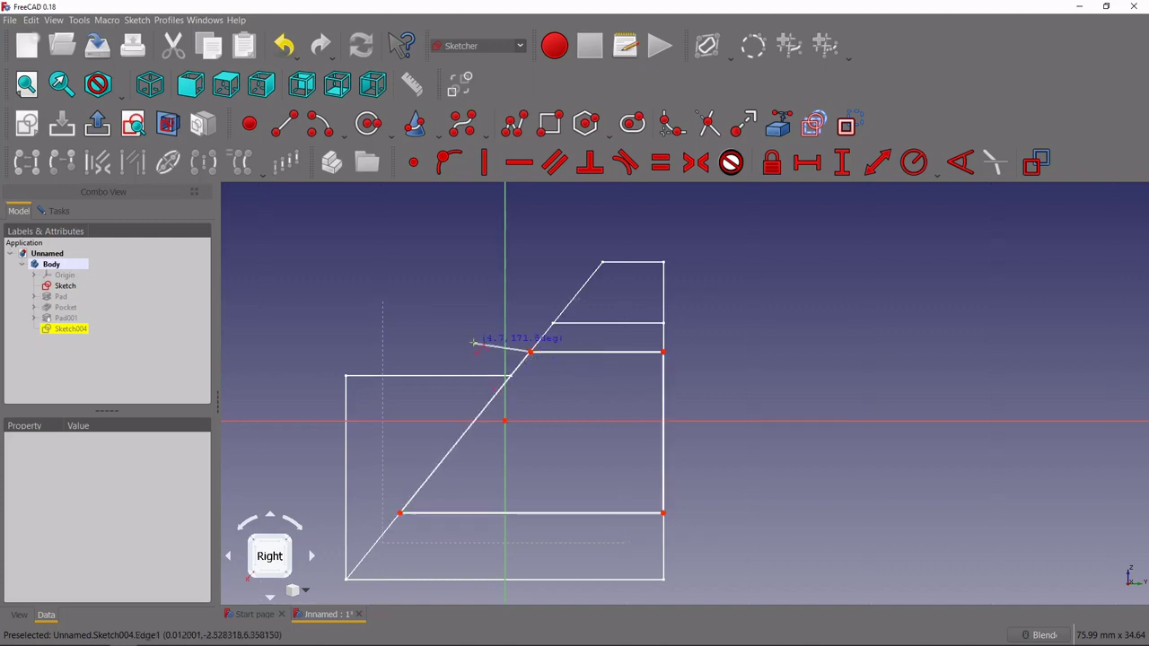
- Test whether the slanted line's upper end is attached by moving it, and check the sketch's degrees of freedom
drag(524, 369, 479, 380)
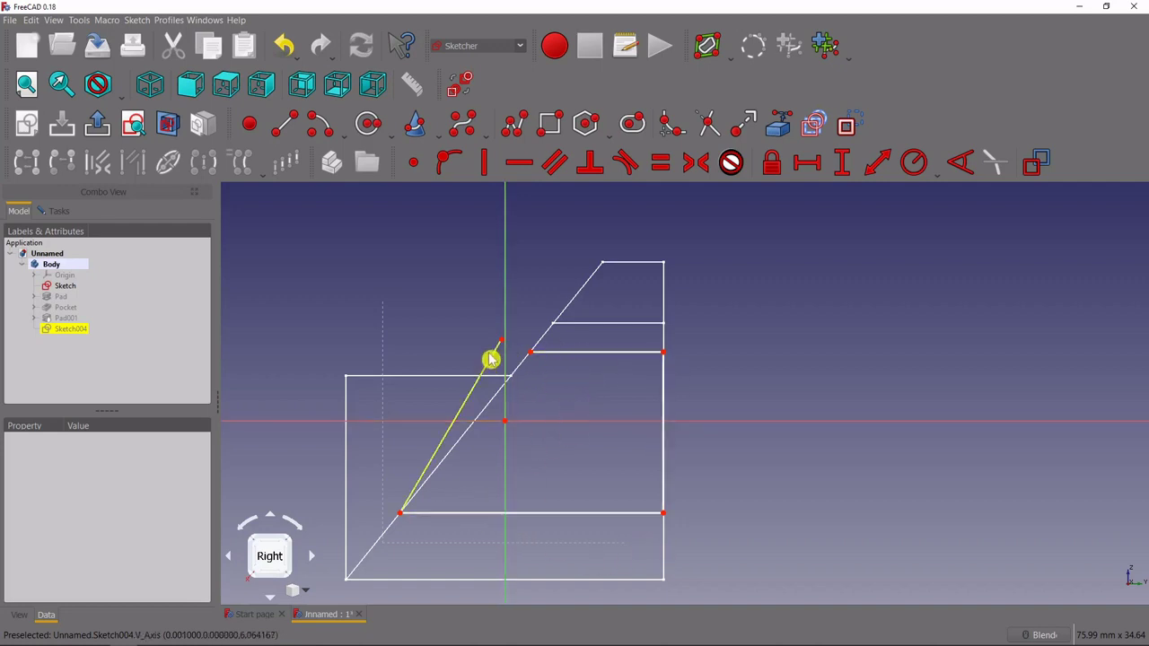
drag(458, 420, 428, 398)
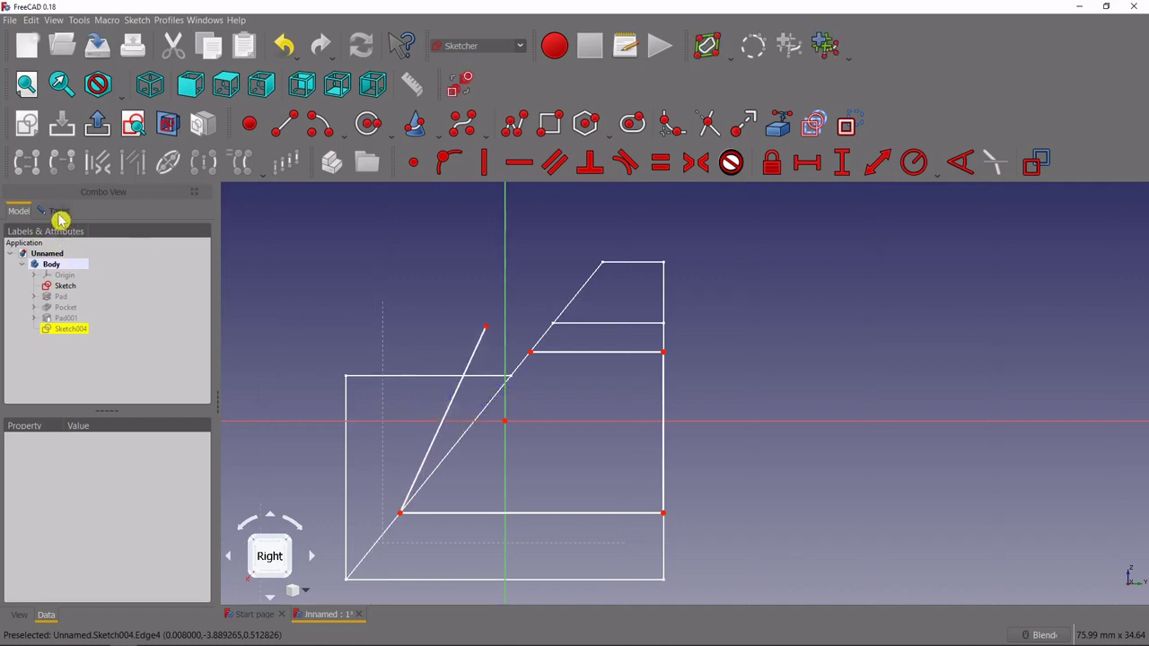
click(57, 214)
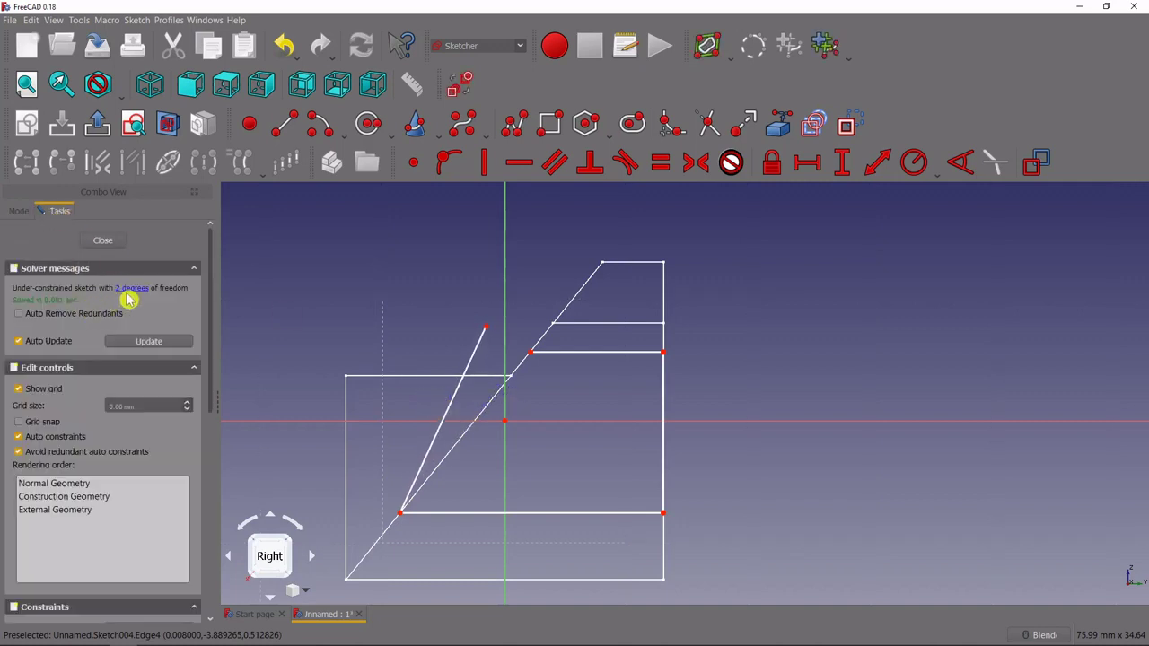
drag(487, 334, 472, 359)
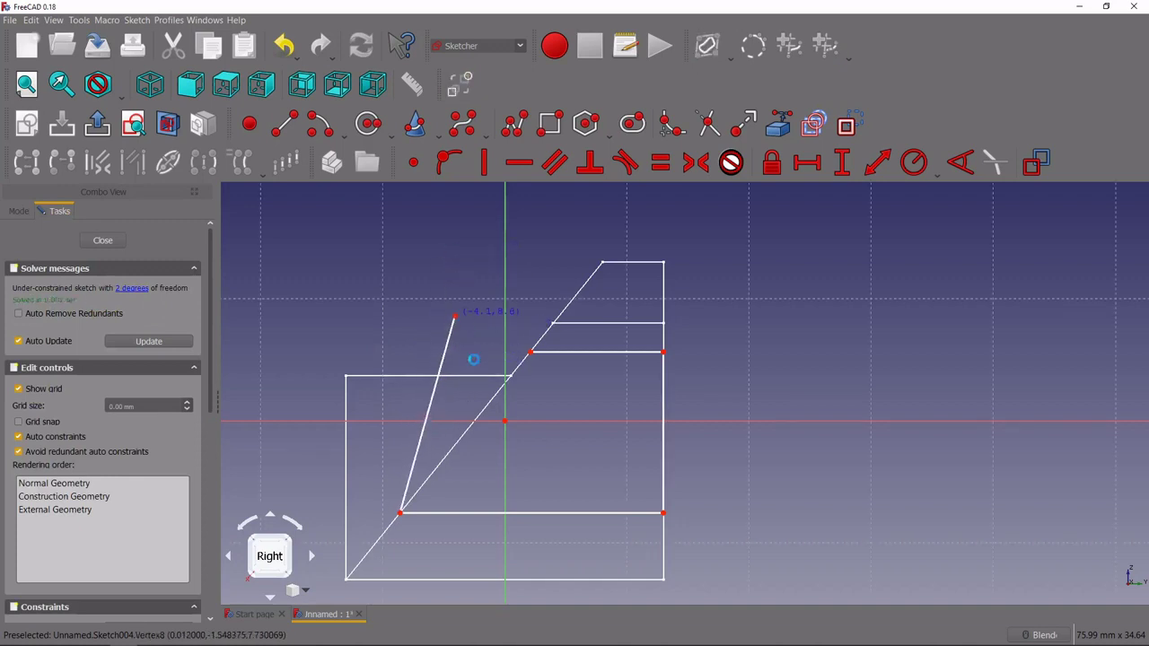
- Make the slanted line's loose upper end coincident with the start point of the profile's upper horizontal line
click(531, 354)
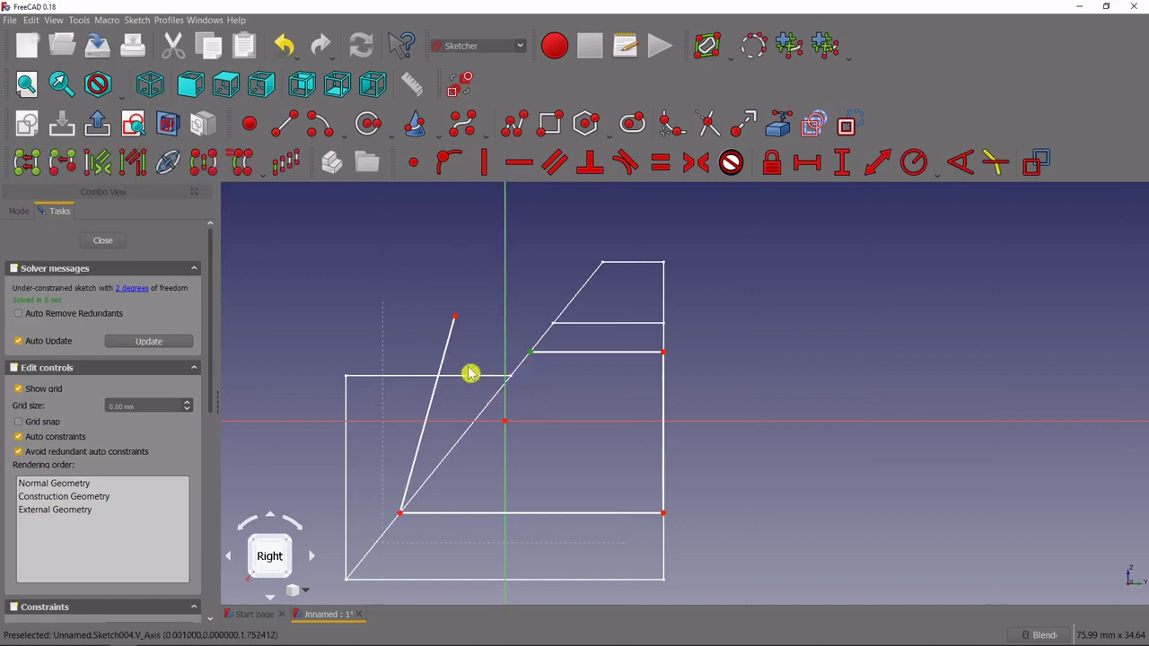
click(456, 320)
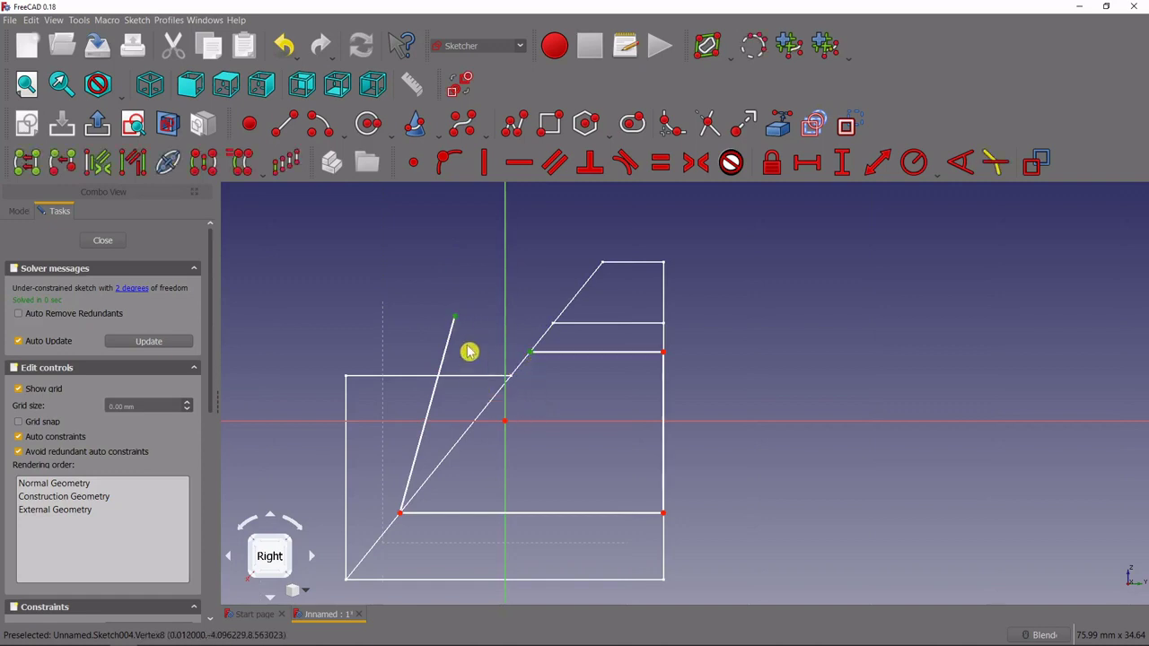
click(414, 167)
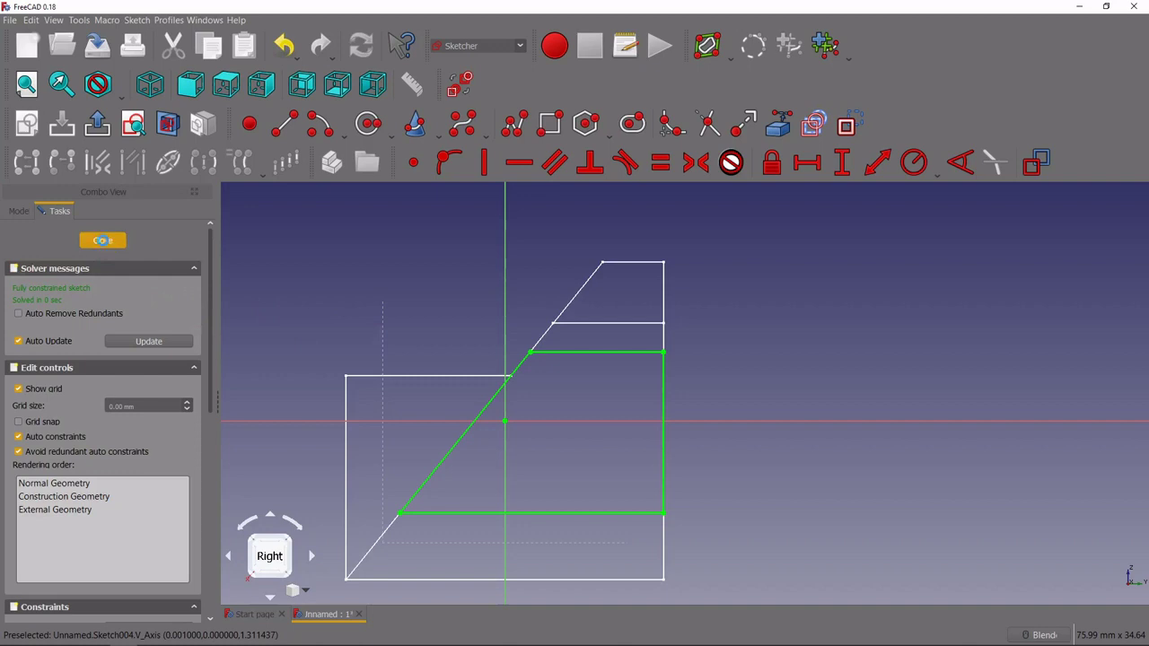
- Close the slanted pocket sketch and show the upper block pad again
click(103, 242)
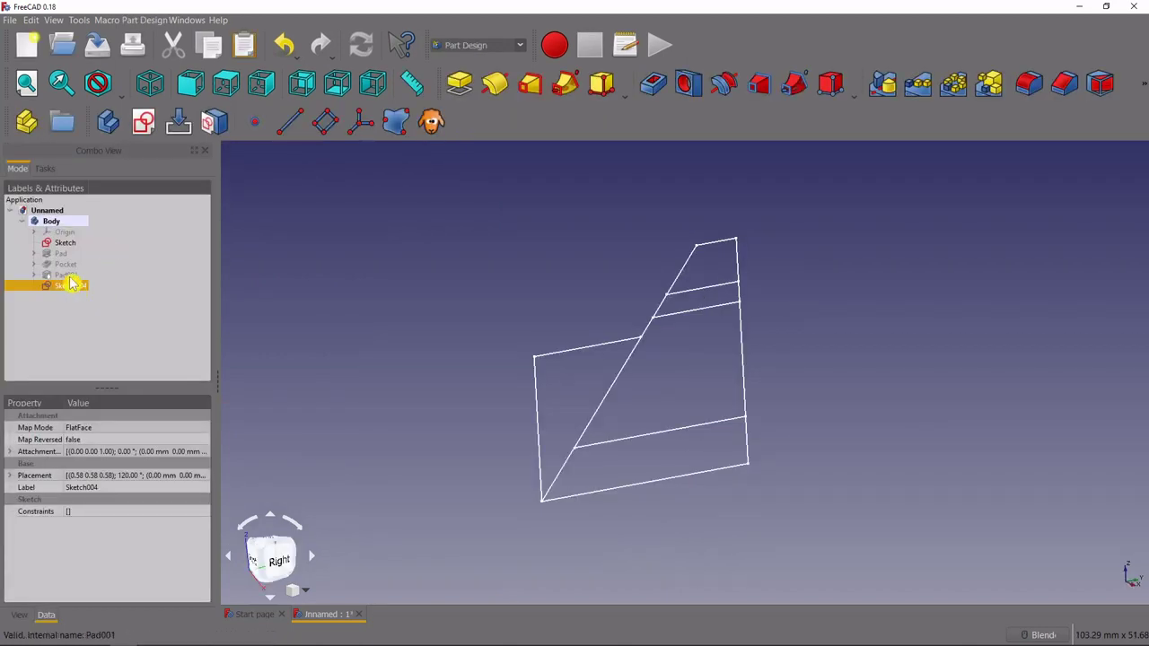
click(74, 275)
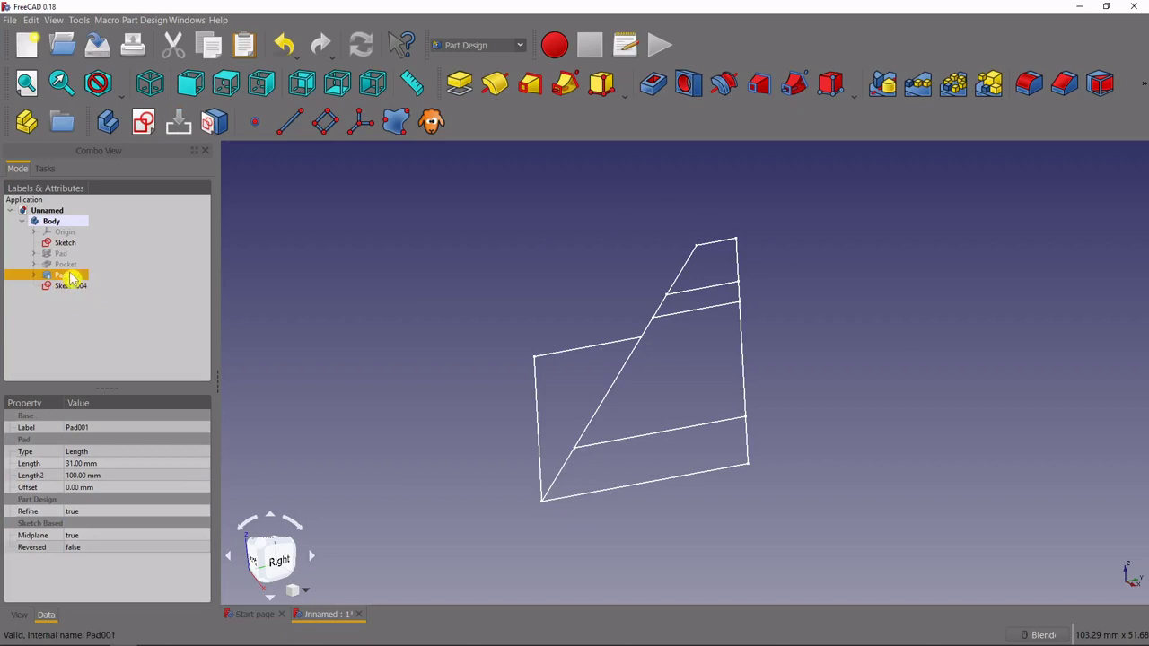
key(space)
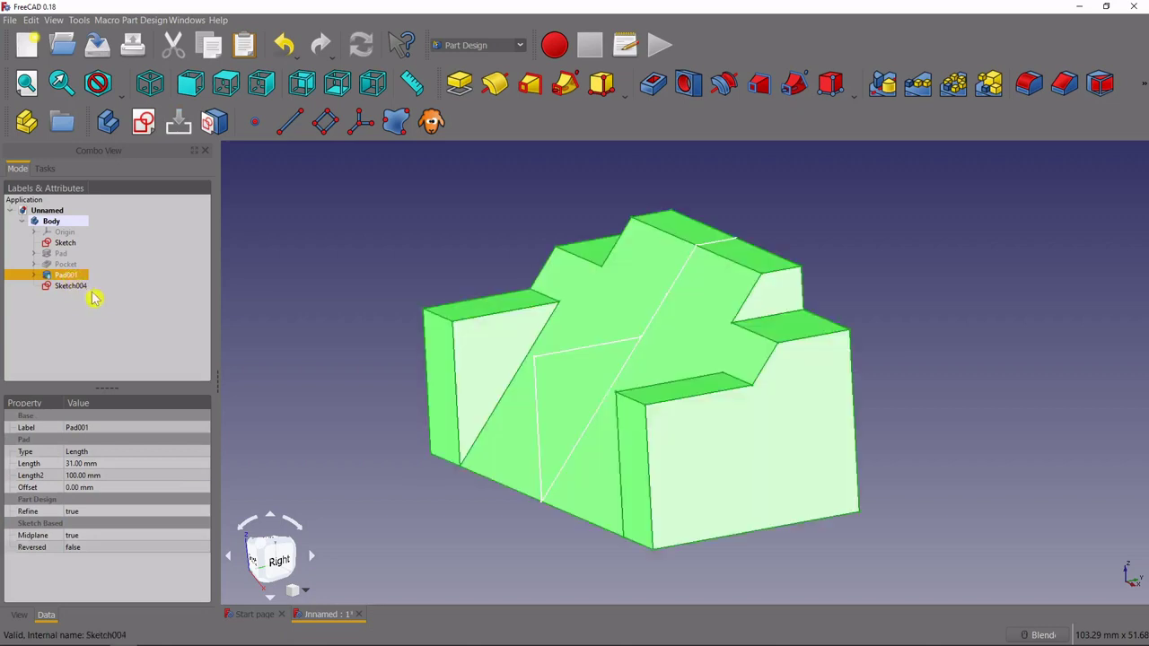
- Pocket the new four-sided sketch symmetrically to its plane with a length of 17 mm, checking the width in the part drawing
click(73, 287)
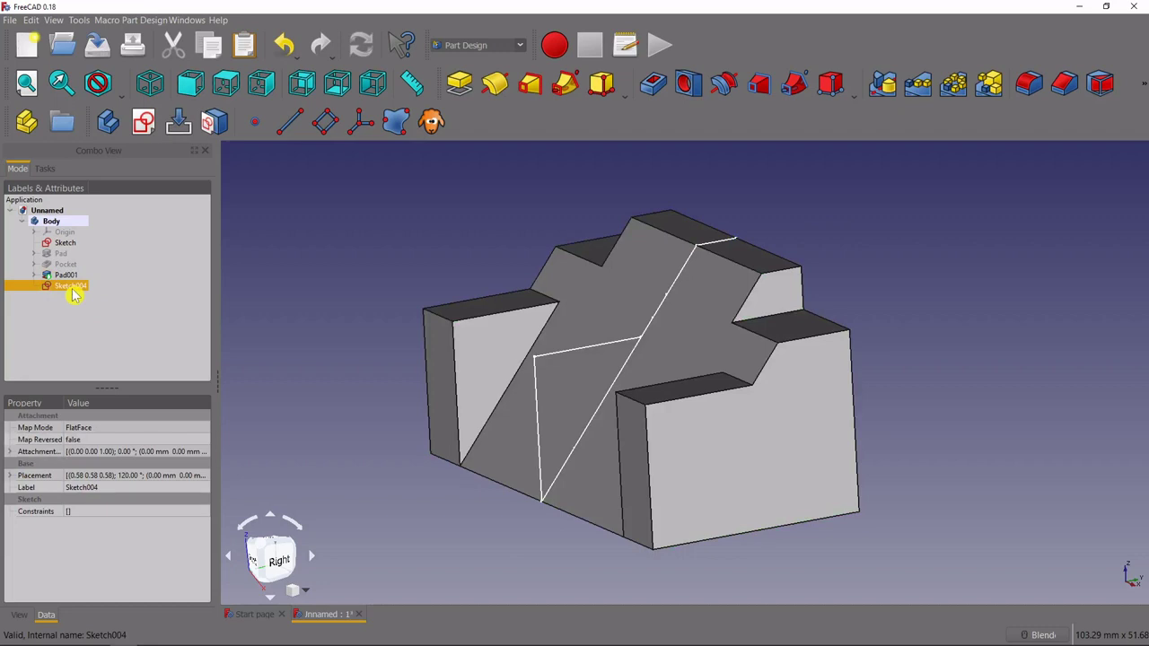
click(654, 83)
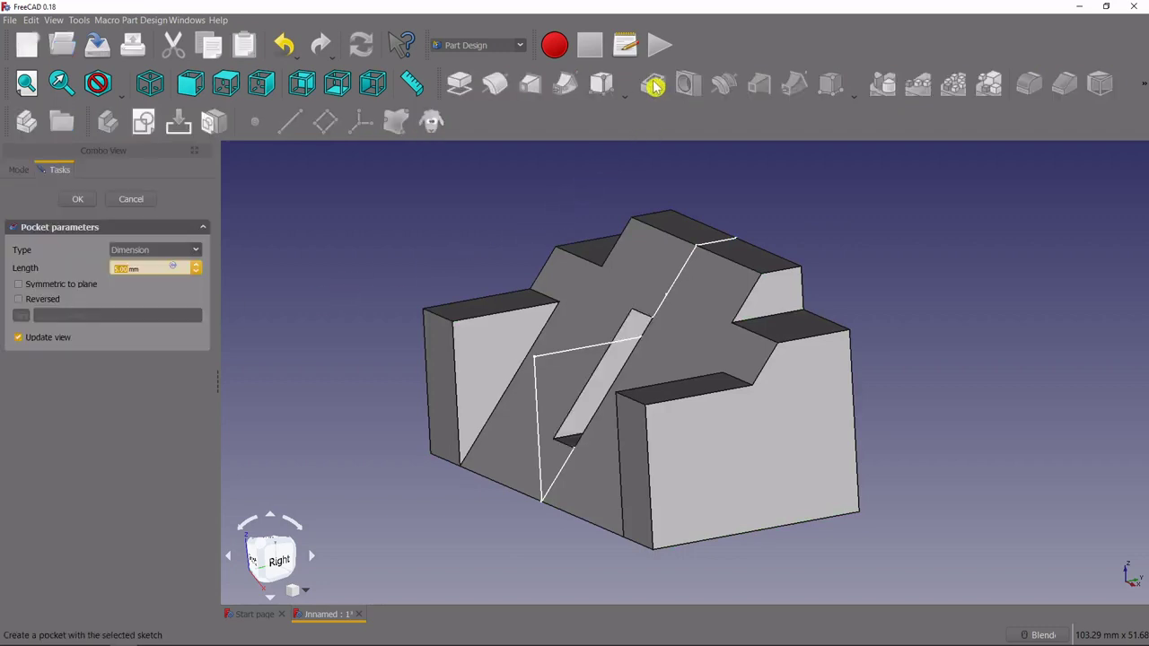
click(21, 288)
key(alt+Tab)
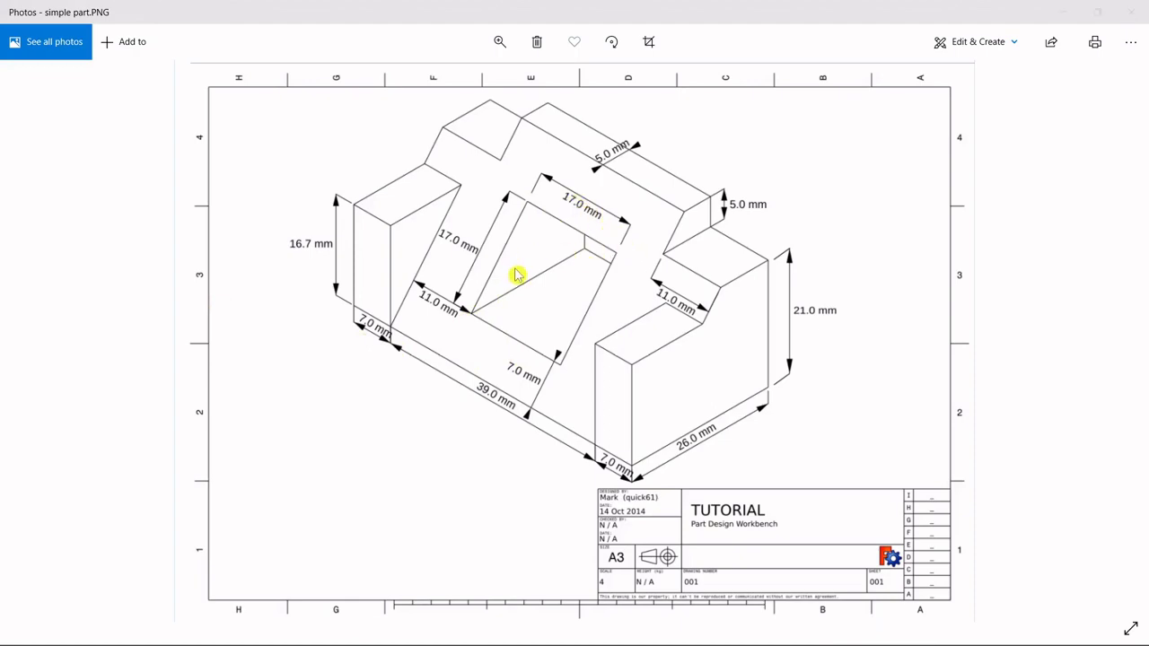
key(alt+Tab)
click(145, 267)
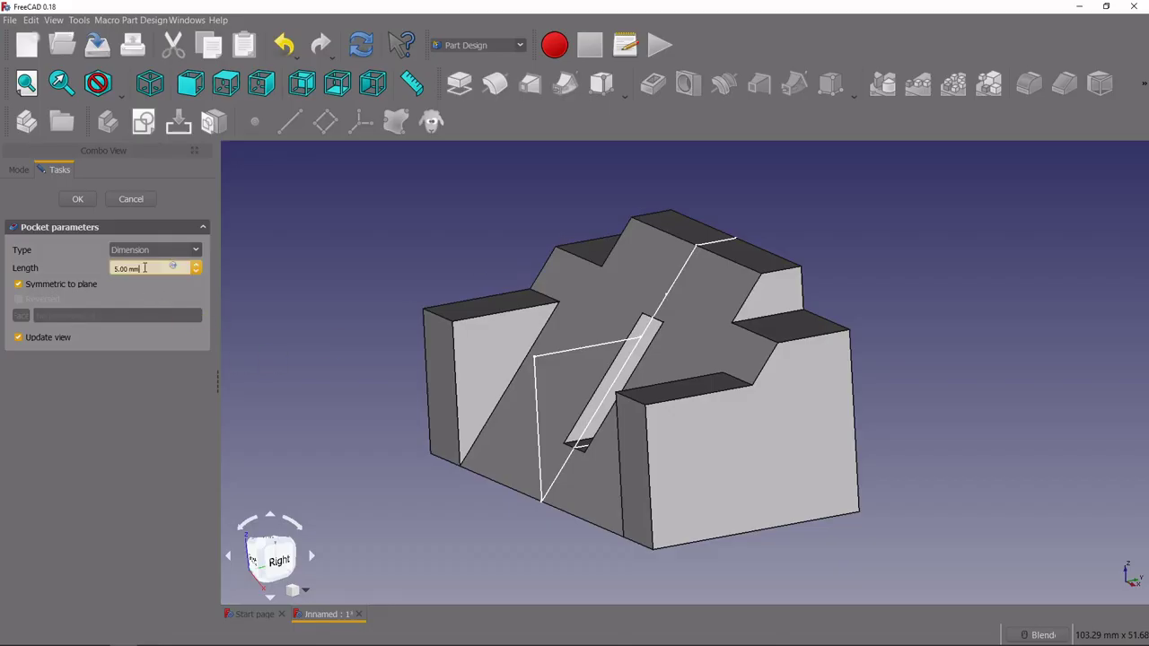
text(17)
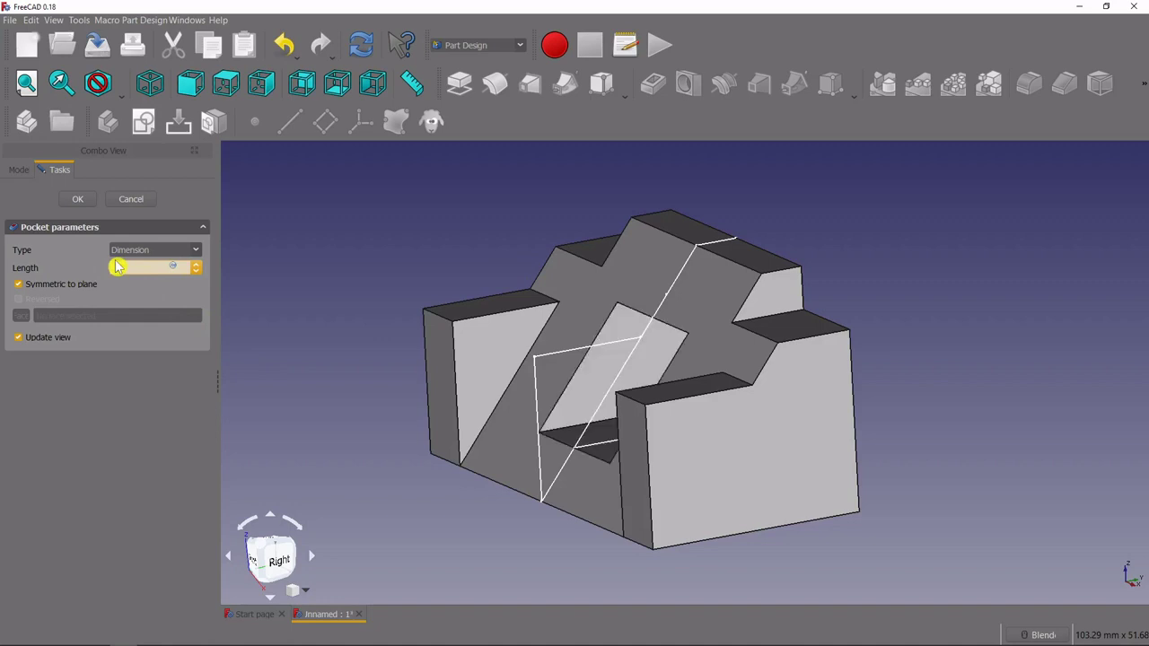
key(Return)
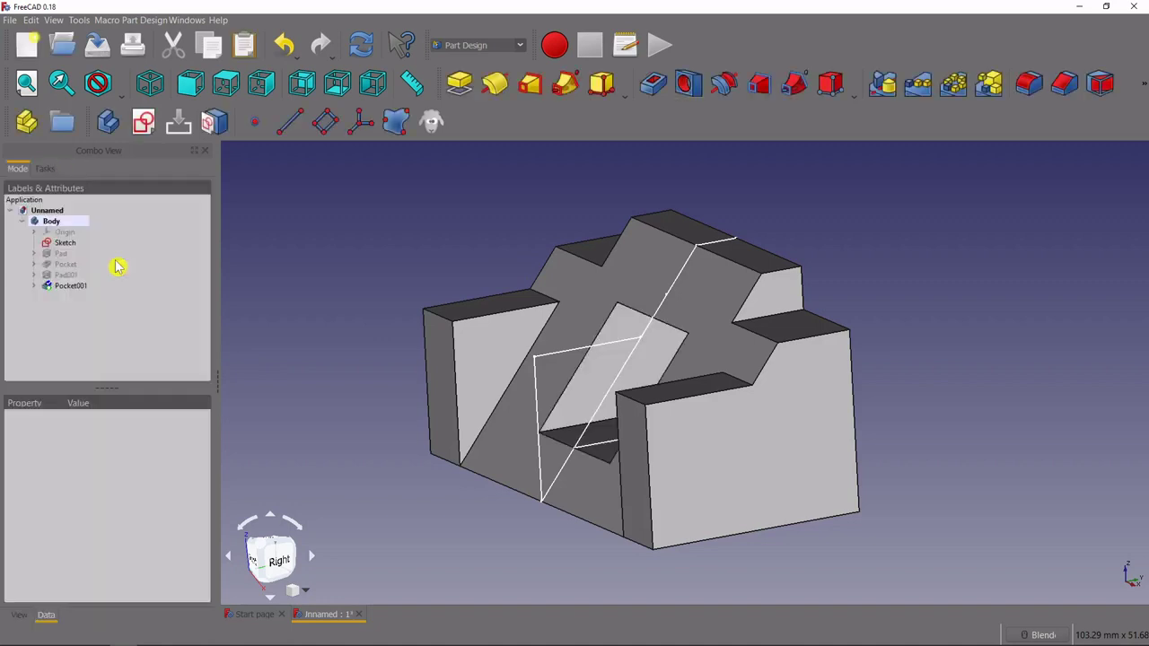
- Hide the reference sketch, inspect the finished part with its slanted-face pocket, and clear the selection
scroll(677, 402, down, 2)
mouse_move(677, 402)
middle_down()
mouse_move(748, 385)
mouse_move(698, 403)
middle_up()
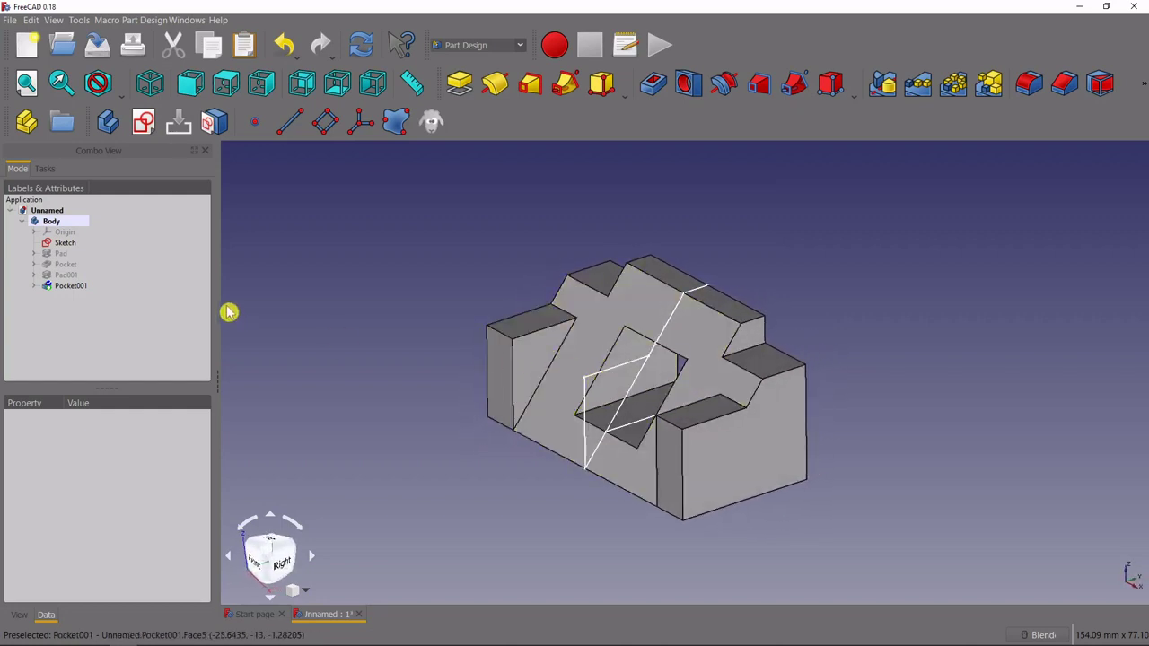
click(66, 243)
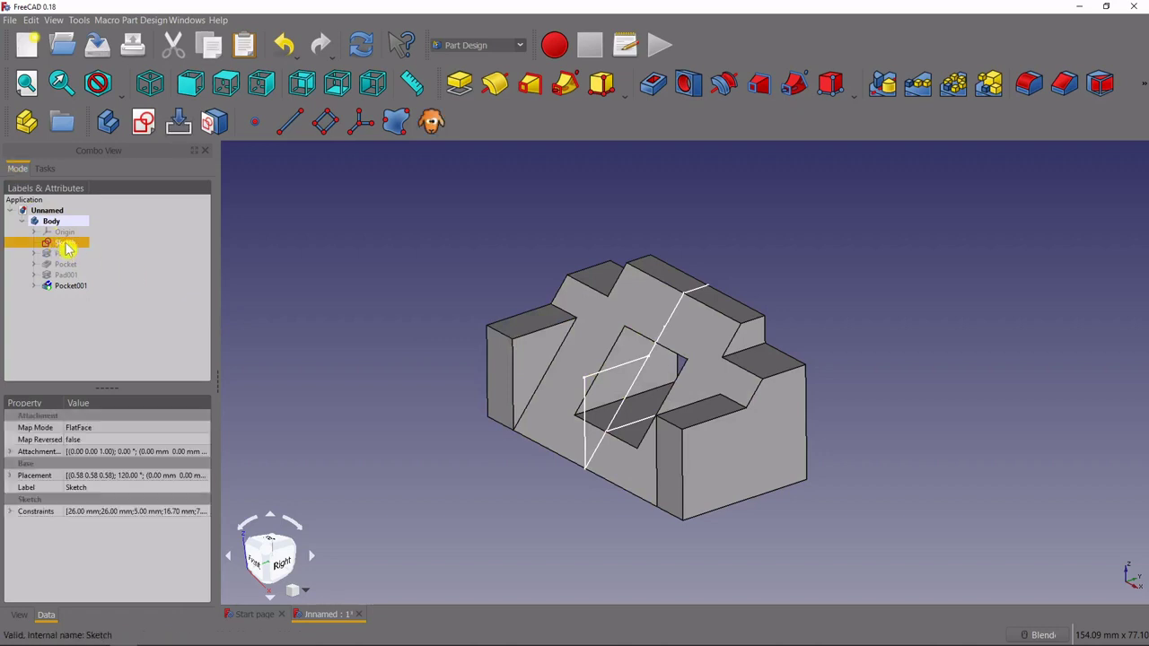
key(space)
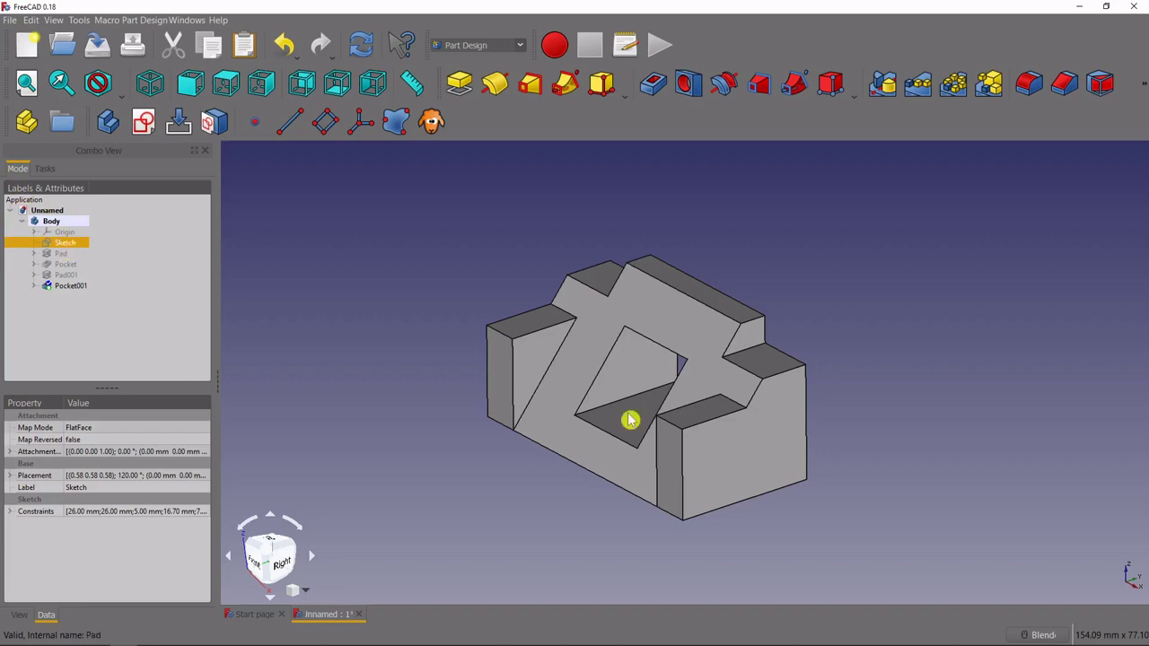
mouse_move(658, 457)
middle_down()
mouse_move(703, 426)
mouse_move(757, 442)
mouse_move(685, 440)
mouse_move(646, 461)
mouse_move(644, 447)
mouse_move(668, 436)
mouse_move(665, 456)
middle_up()
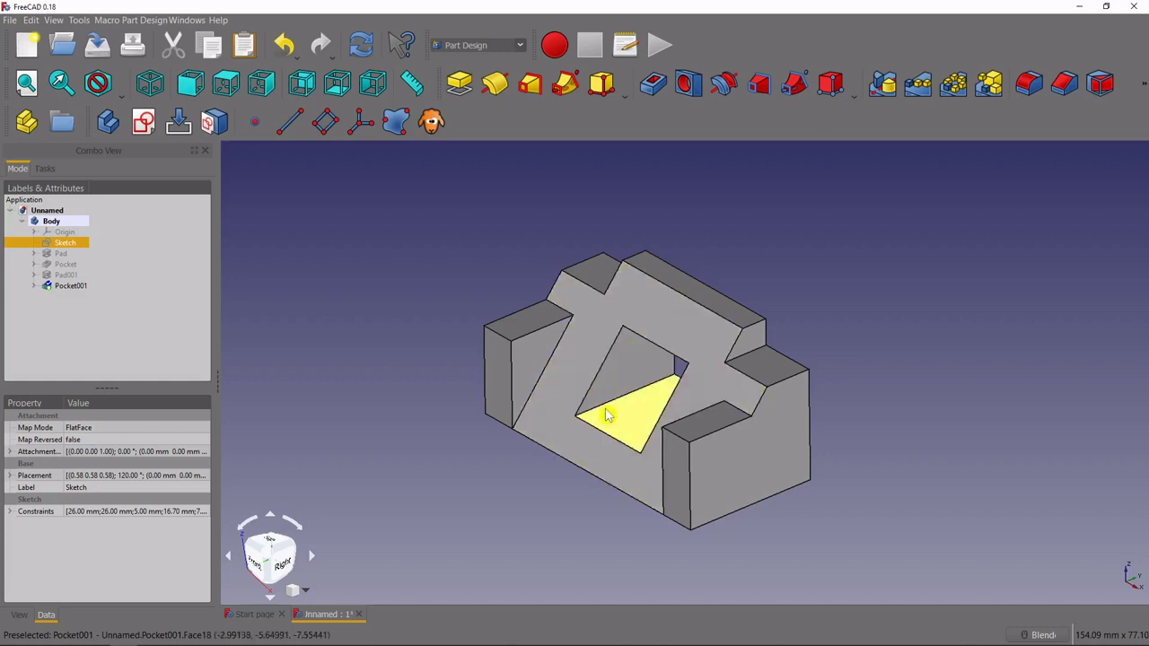
mouse_move(551, 525)
middle_down()
mouse_move(551, 500)
mouse_move(585, 499)
mouse_move(561, 509)
middle_up()
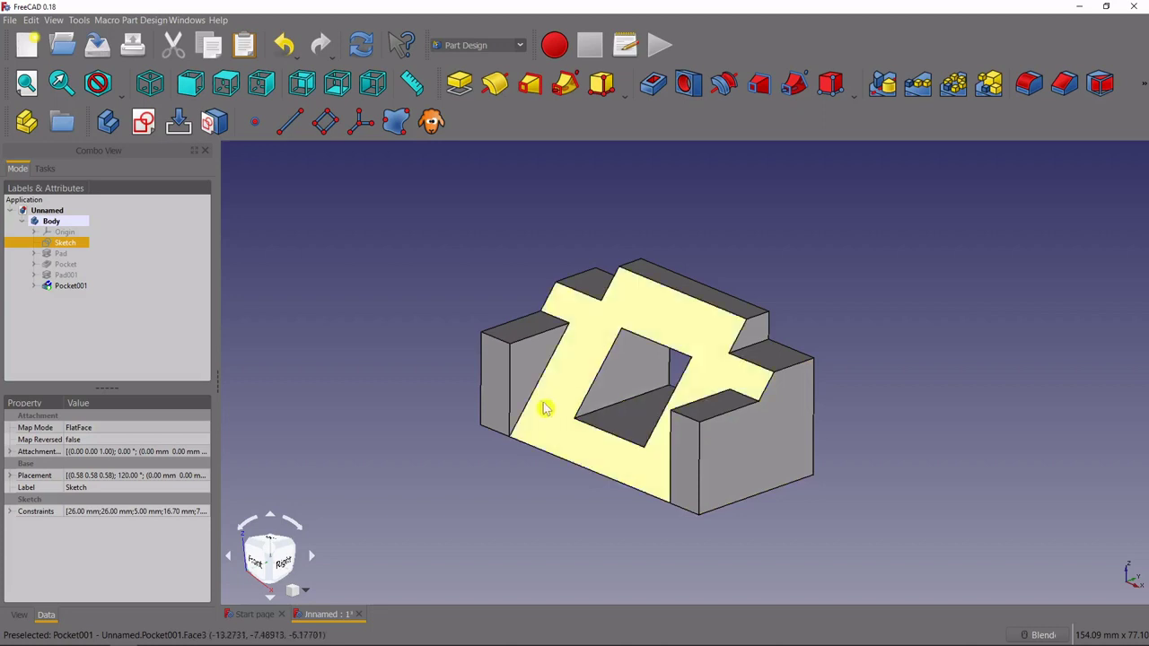
click(370, 348)
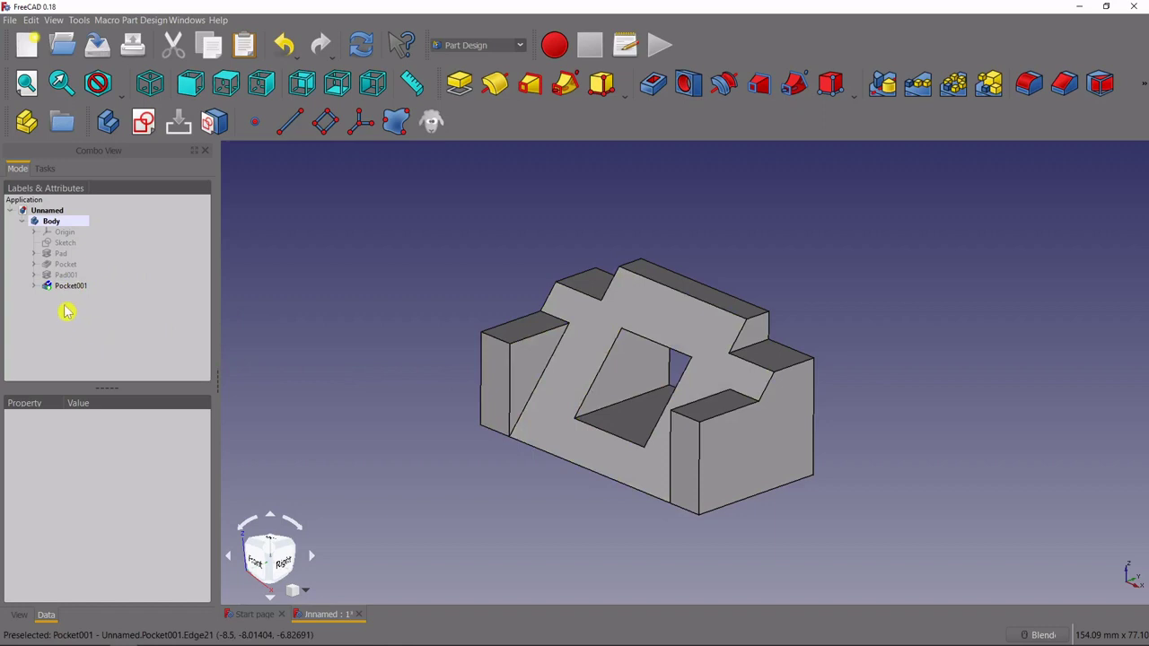
- Set the centre cutout pocket's length to 30 mm and show the final slanted pocket again
click(34, 265)
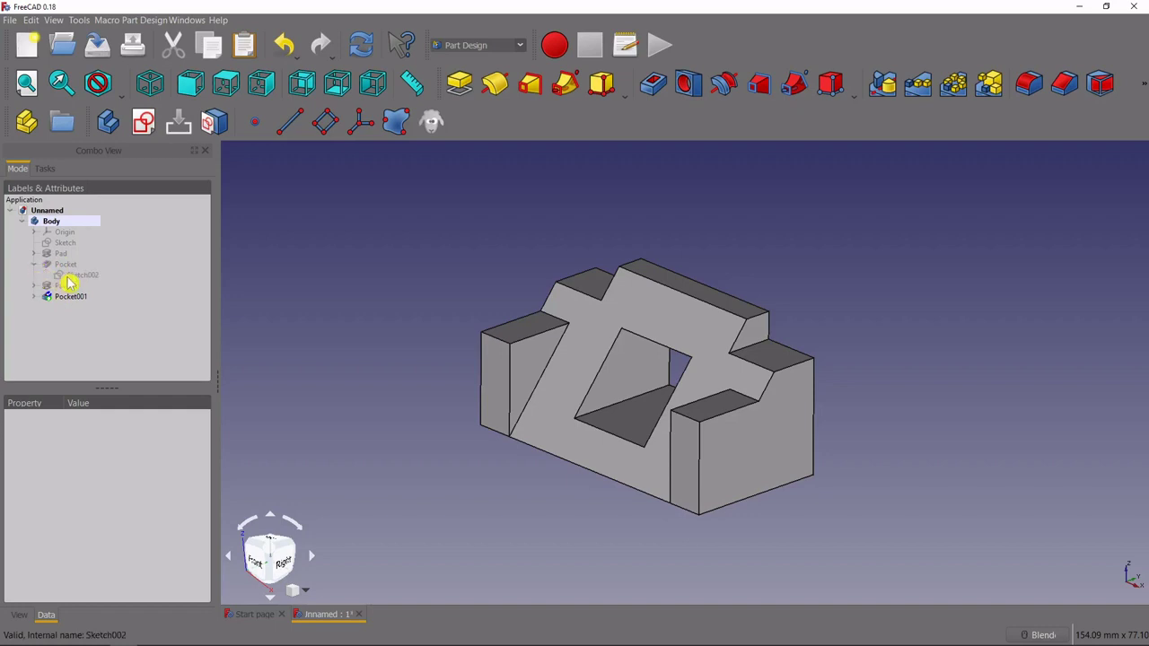
click(68, 265)
double_click(66, 265)
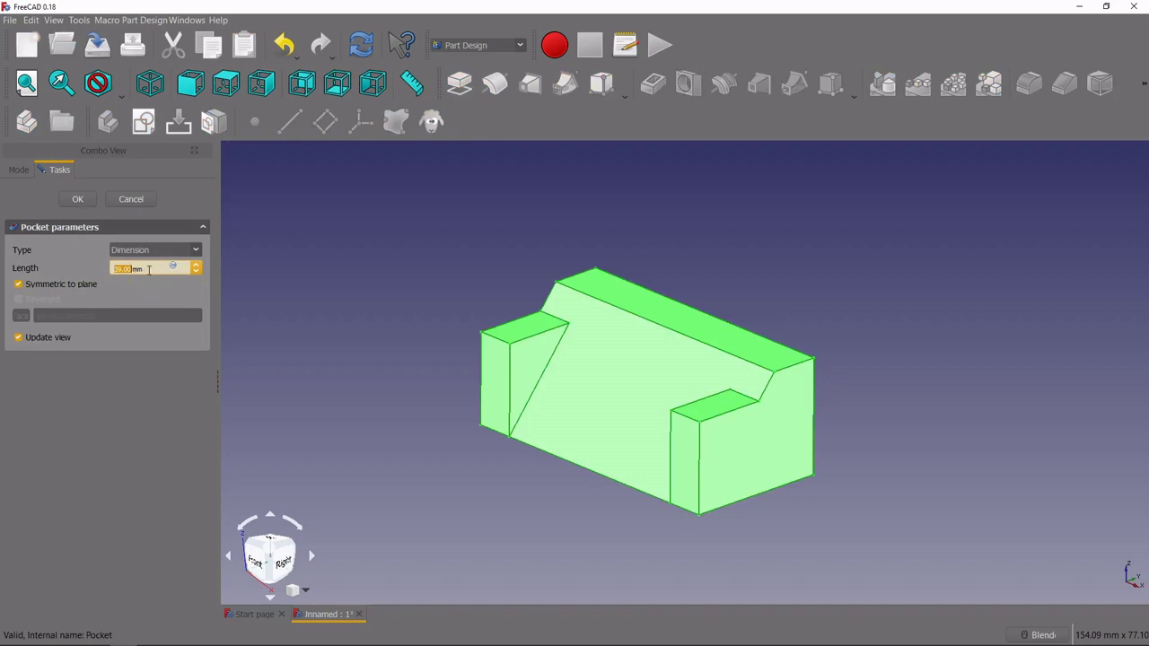
text(30)
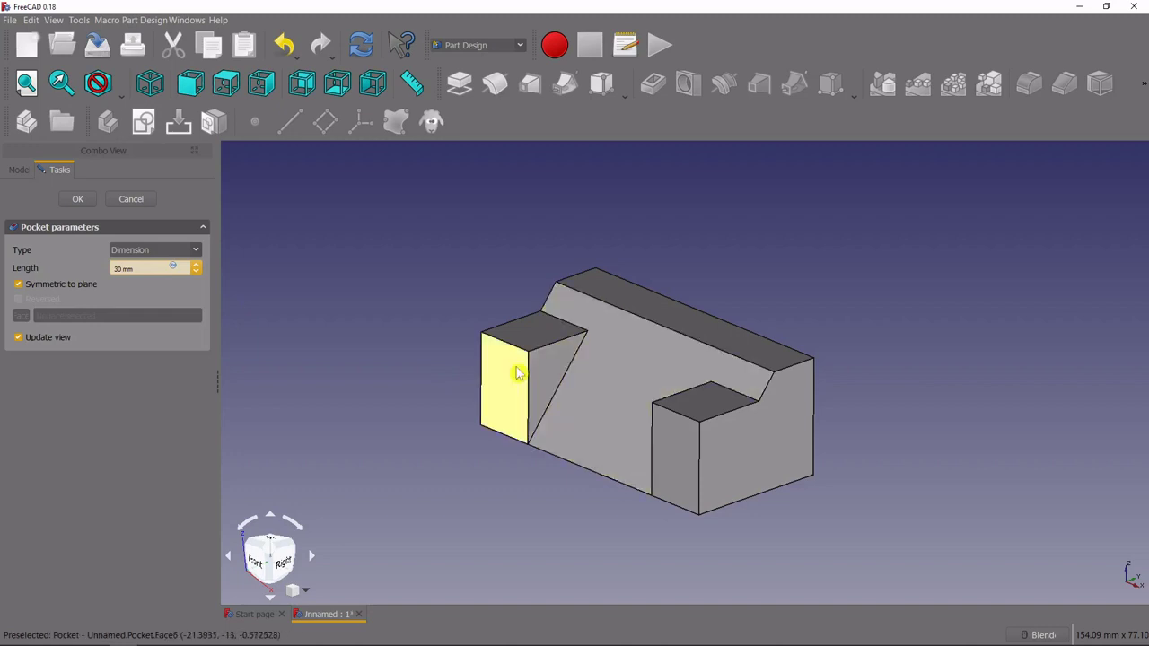
click(83, 199)
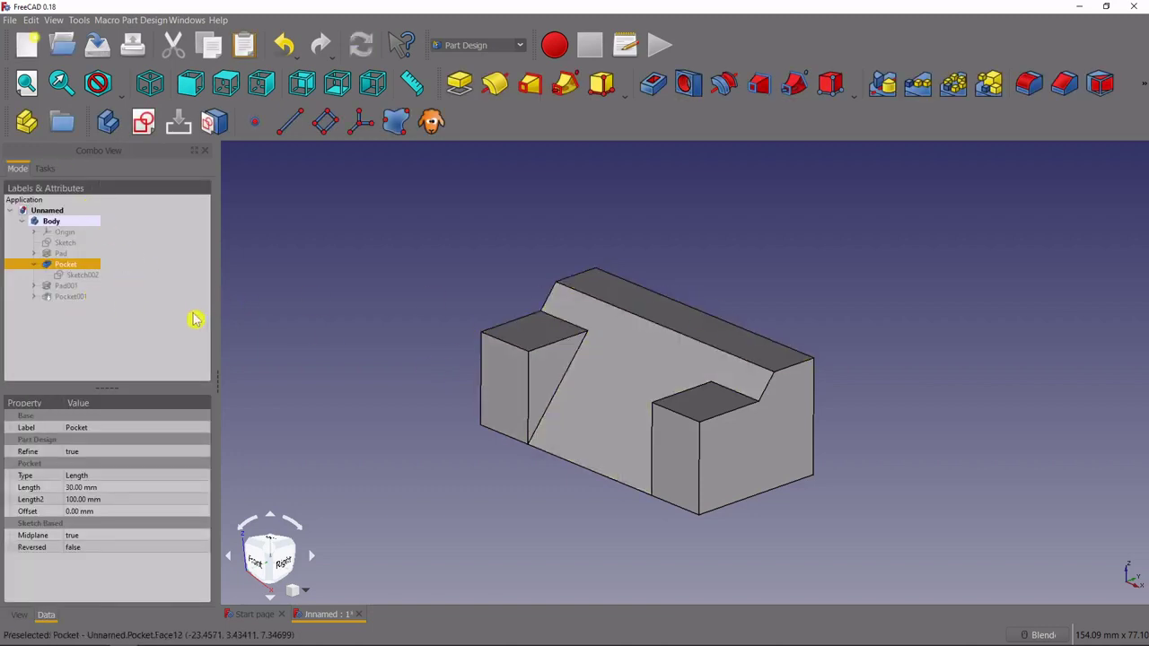
click(74, 298)
key(space)
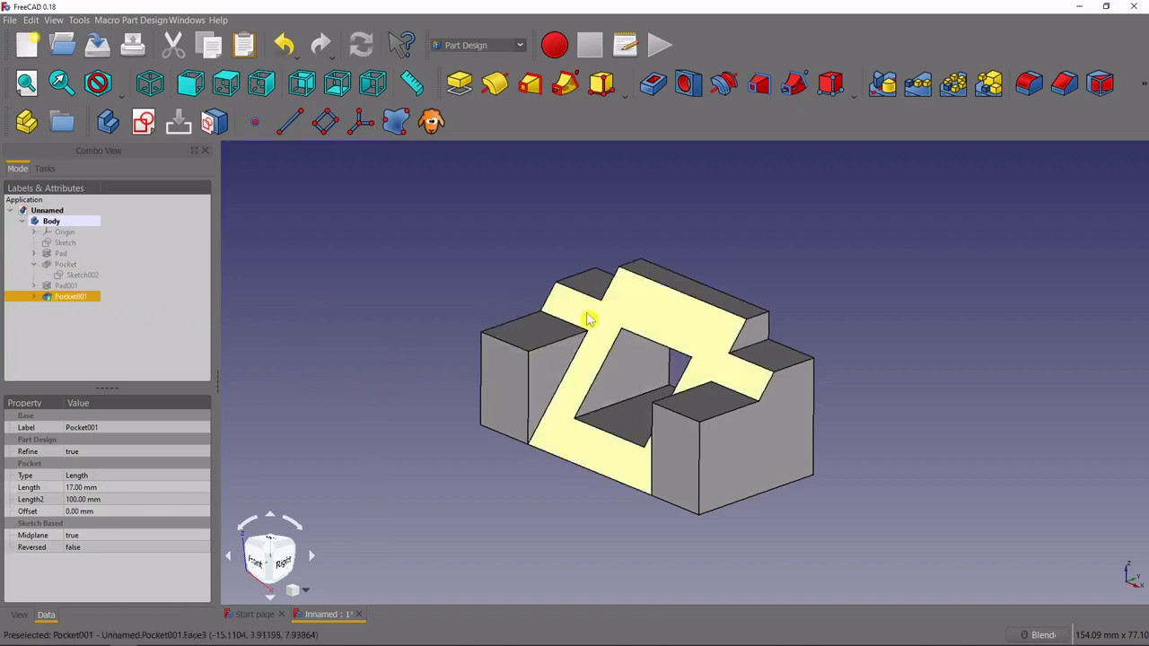
- Try a 50 mm length for the upper block pad, settle on 1 mm, and show the final slanted pocket again
click(35, 285)
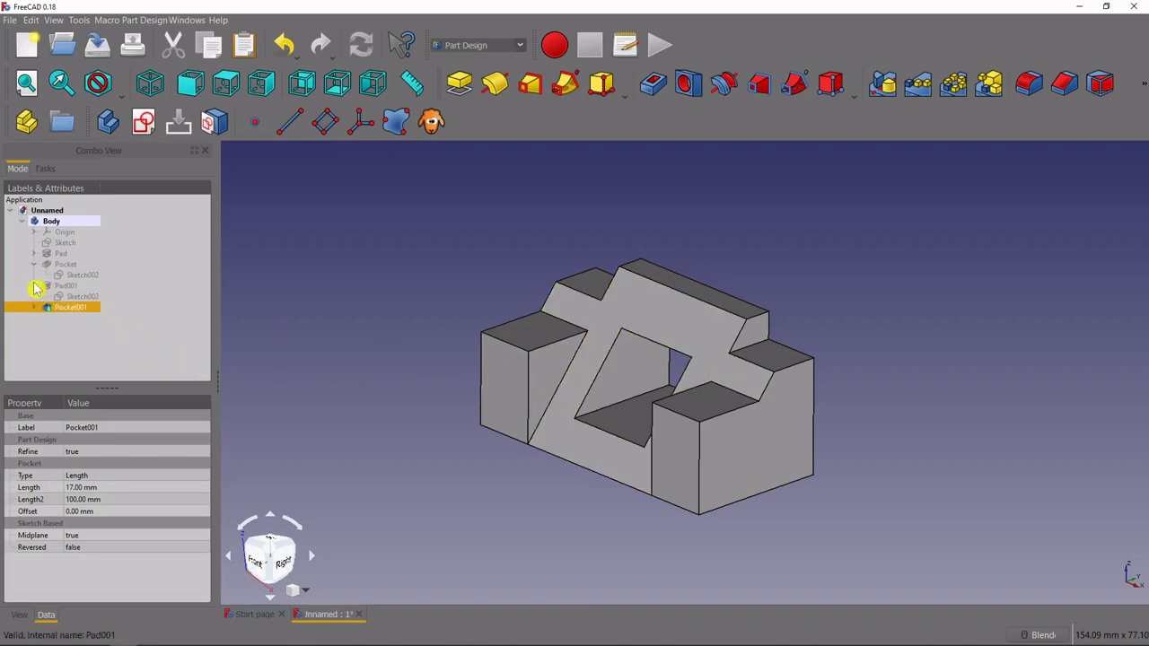
double_click(70, 287)
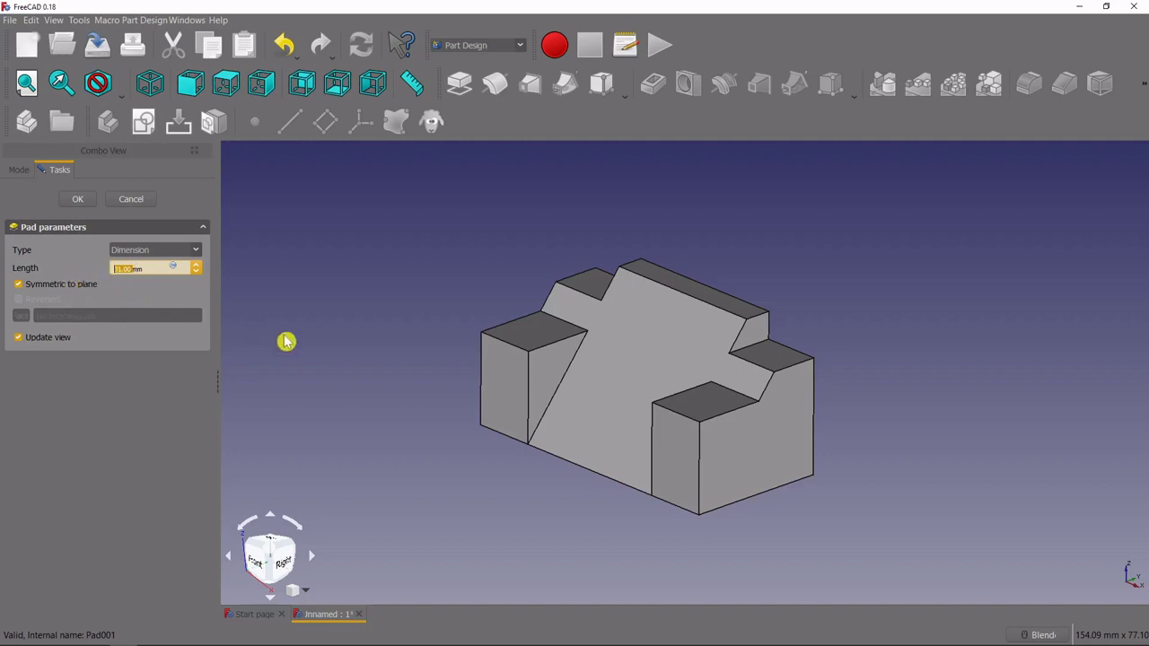
text(50)
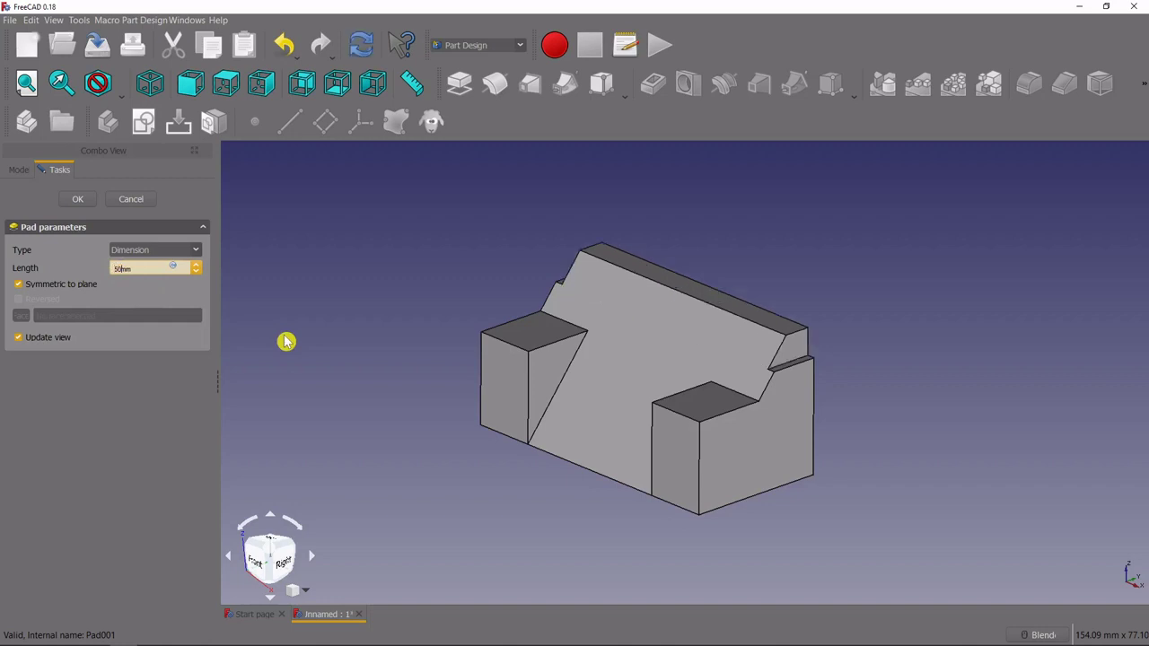
text(1)
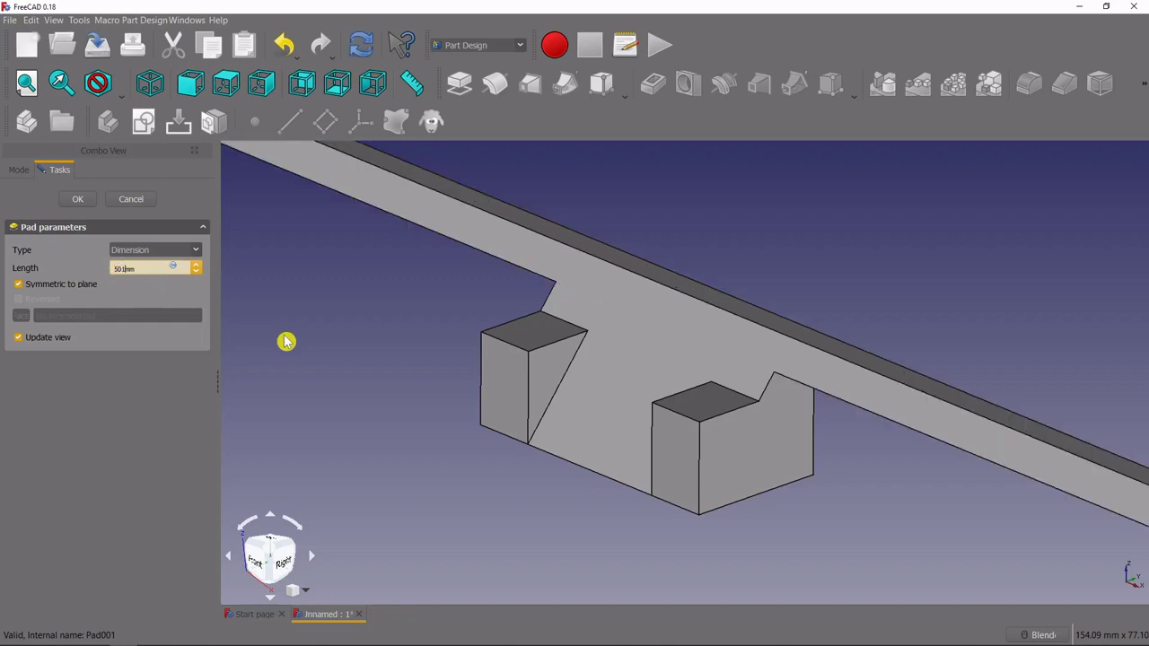
key(BackSpace)
key(BackSpace)
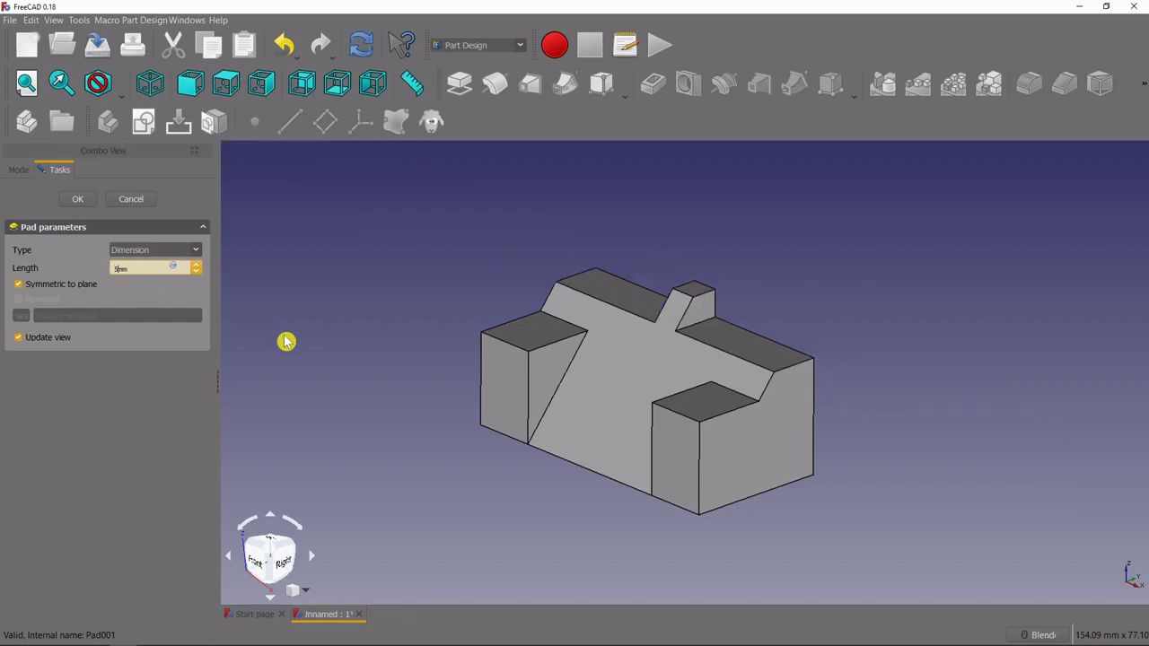
key(BackSpace)
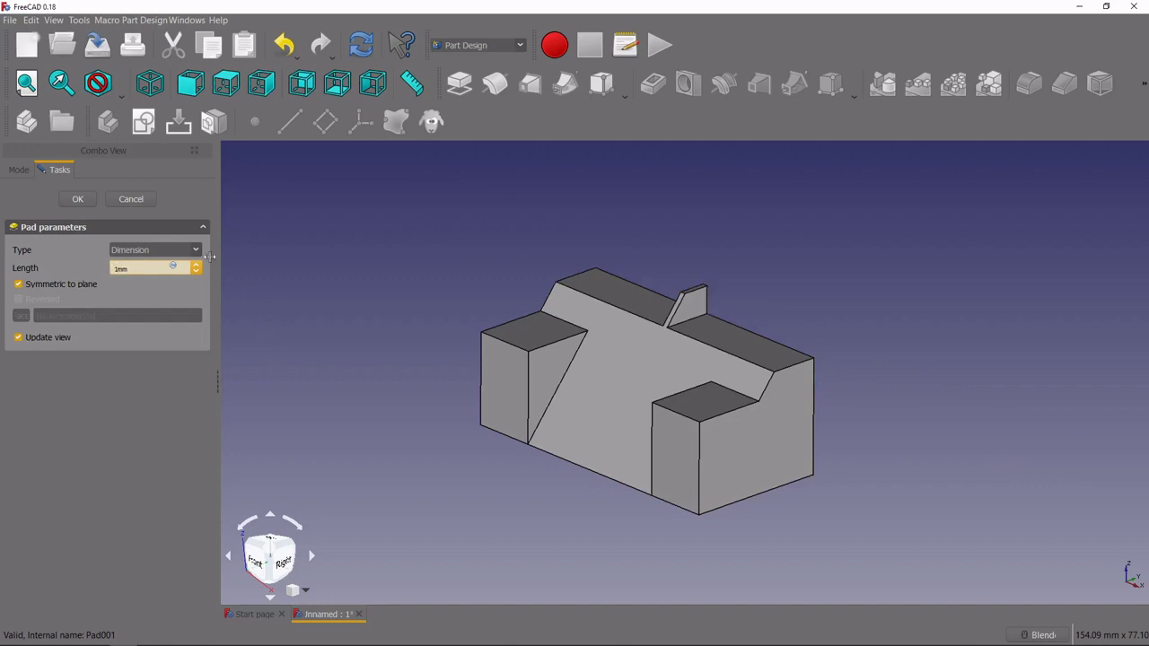
click(91, 199)
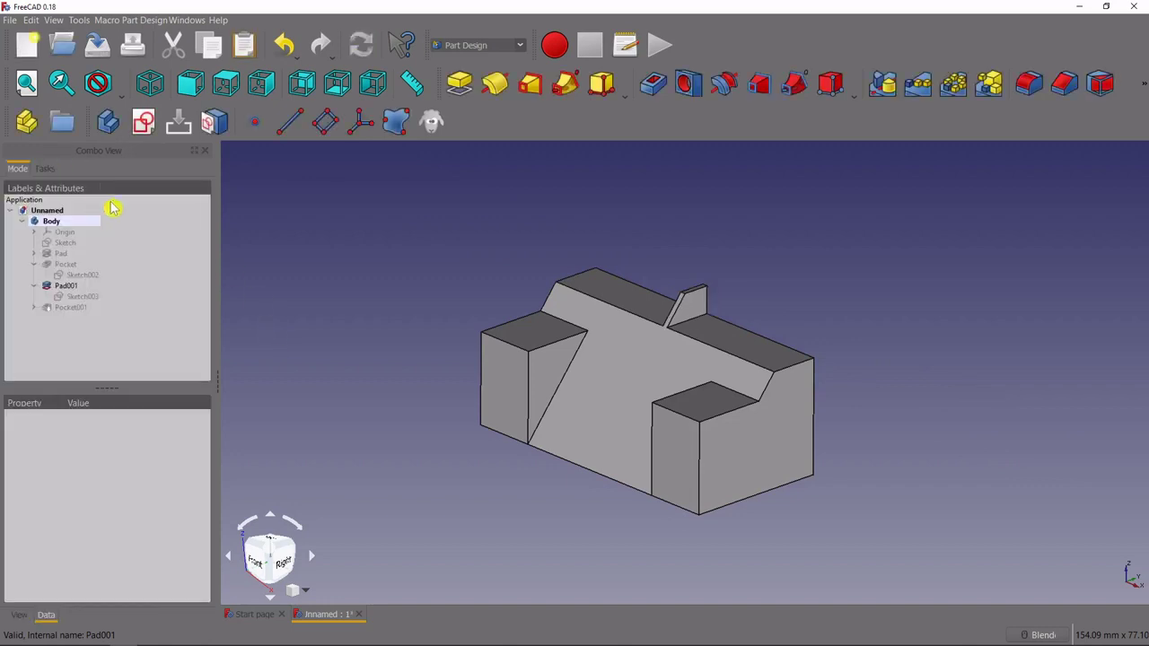
click(63, 310)
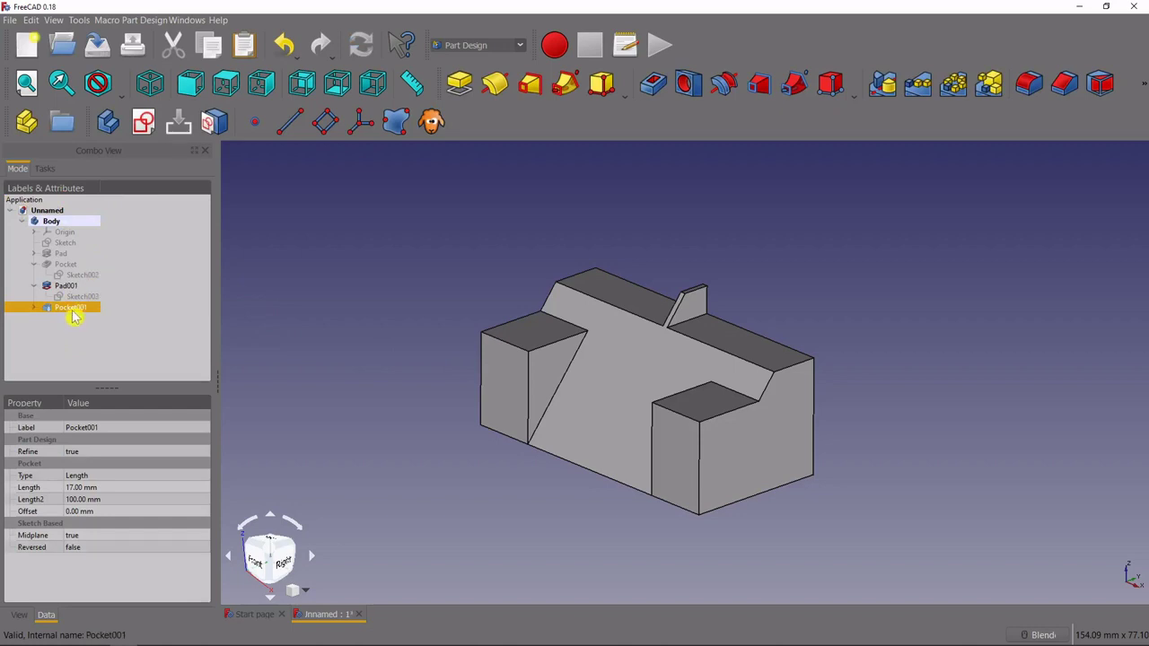
key(space)
middle_drag(628, 342, 593, 414)
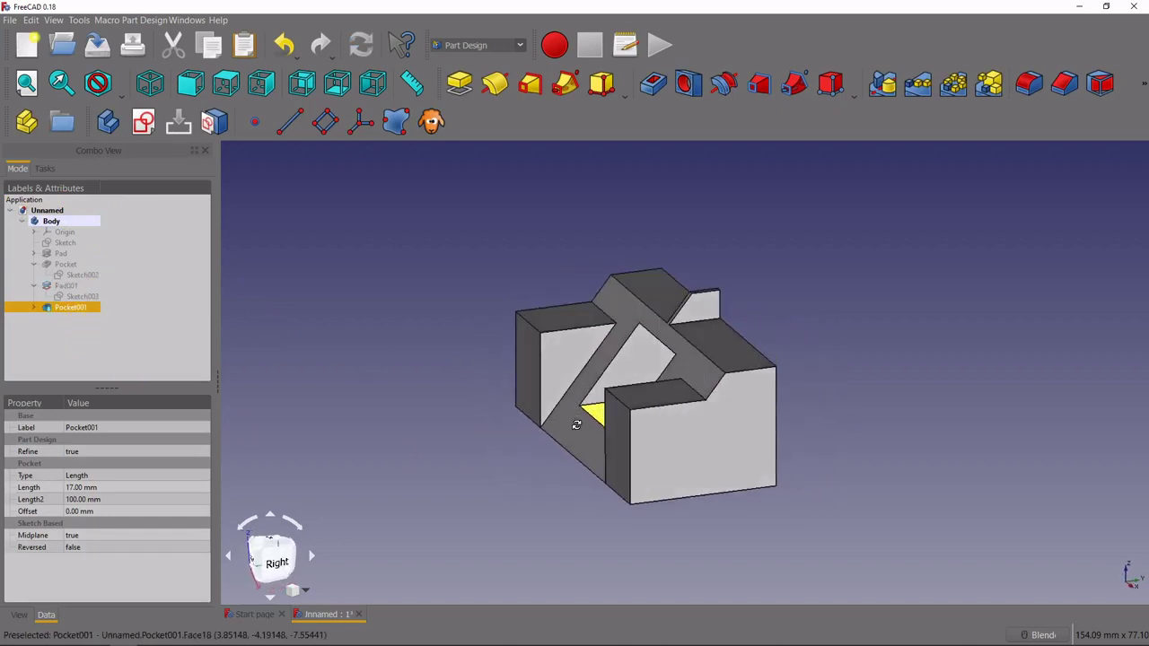
- Set the overall height in the reference sketch to 50 mm, close the sketch and inspect the updated part from several angles
click(64, 243)
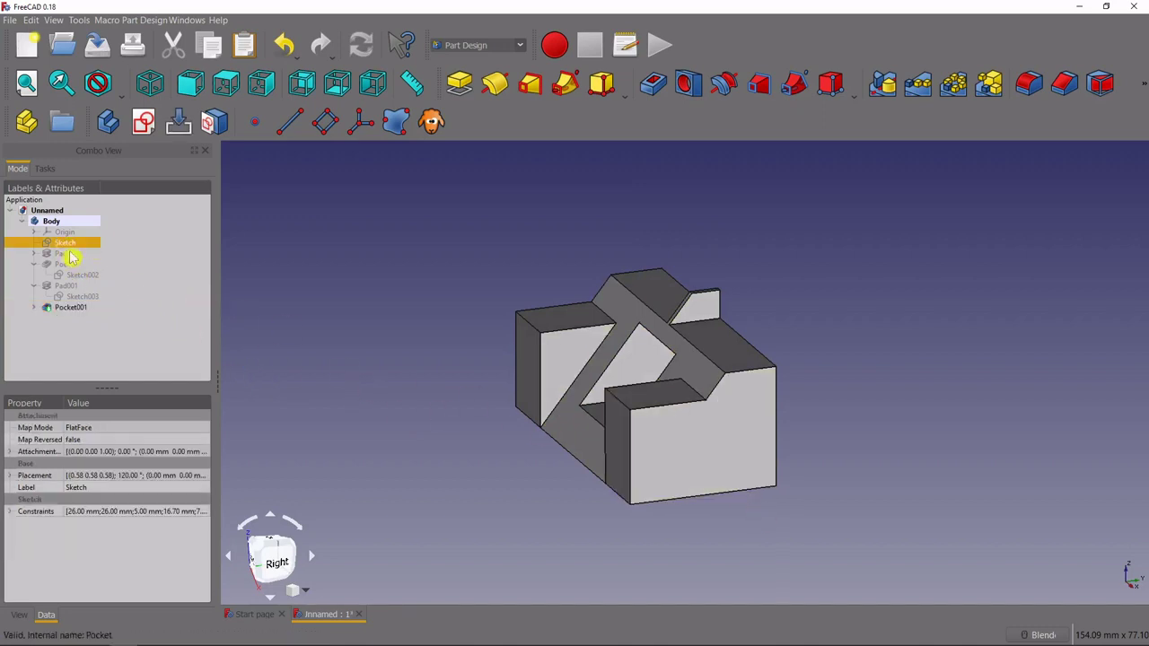
double_click(55, 250)
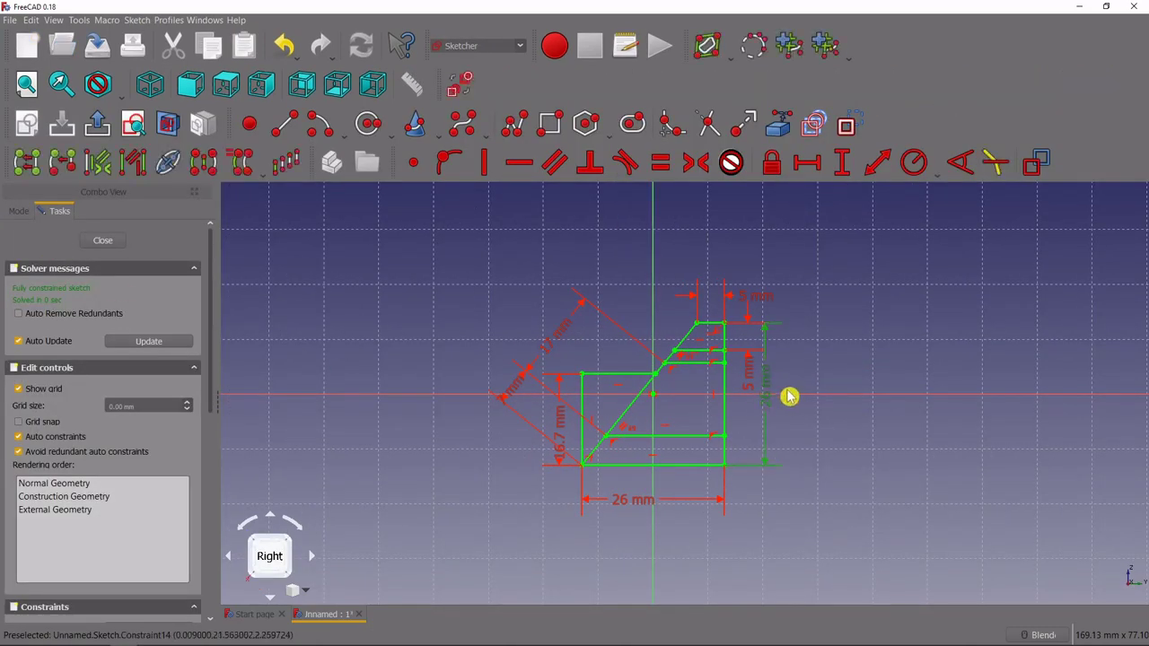
drag(769, 386, 851, 385)
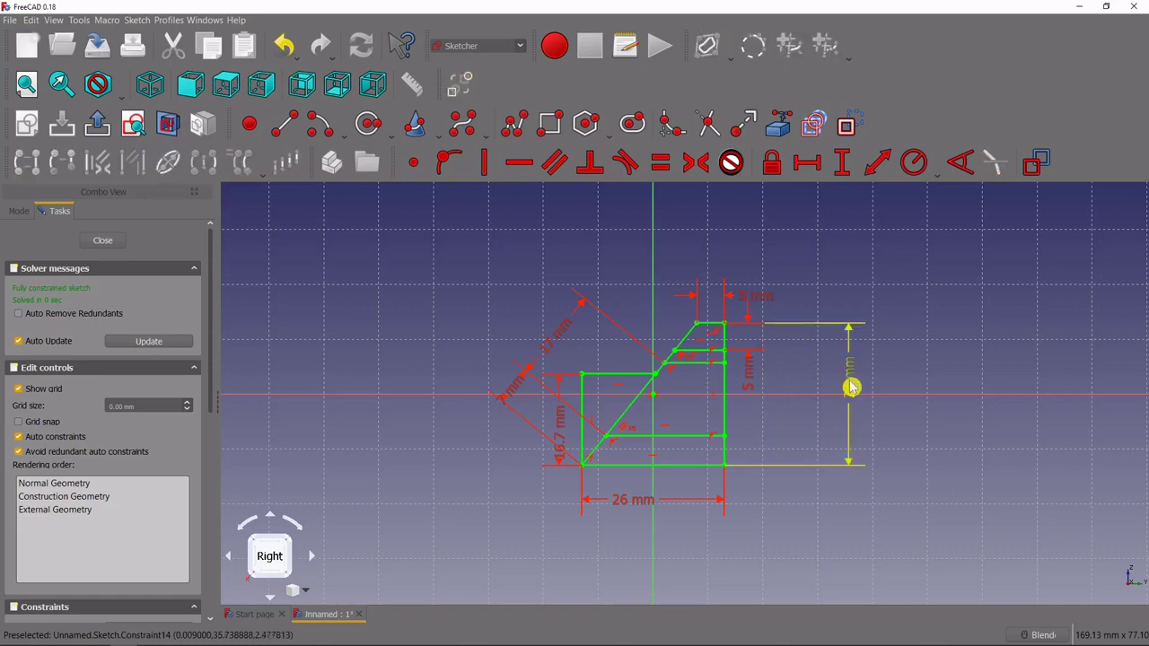
double_click(850, 386)
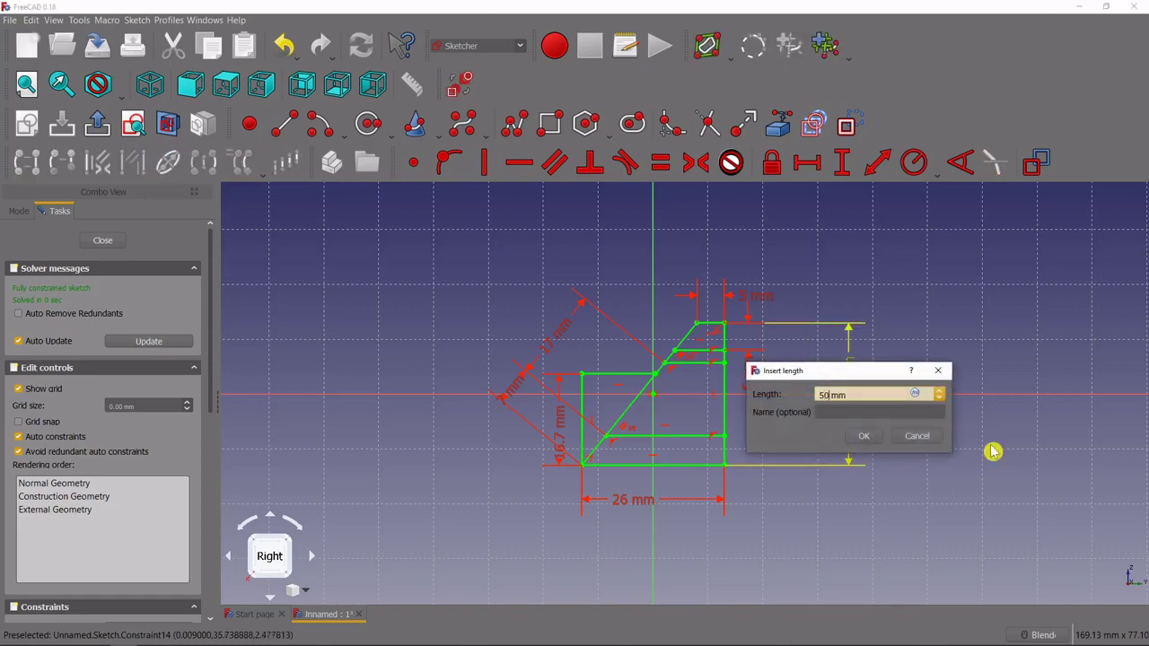
key(Return)
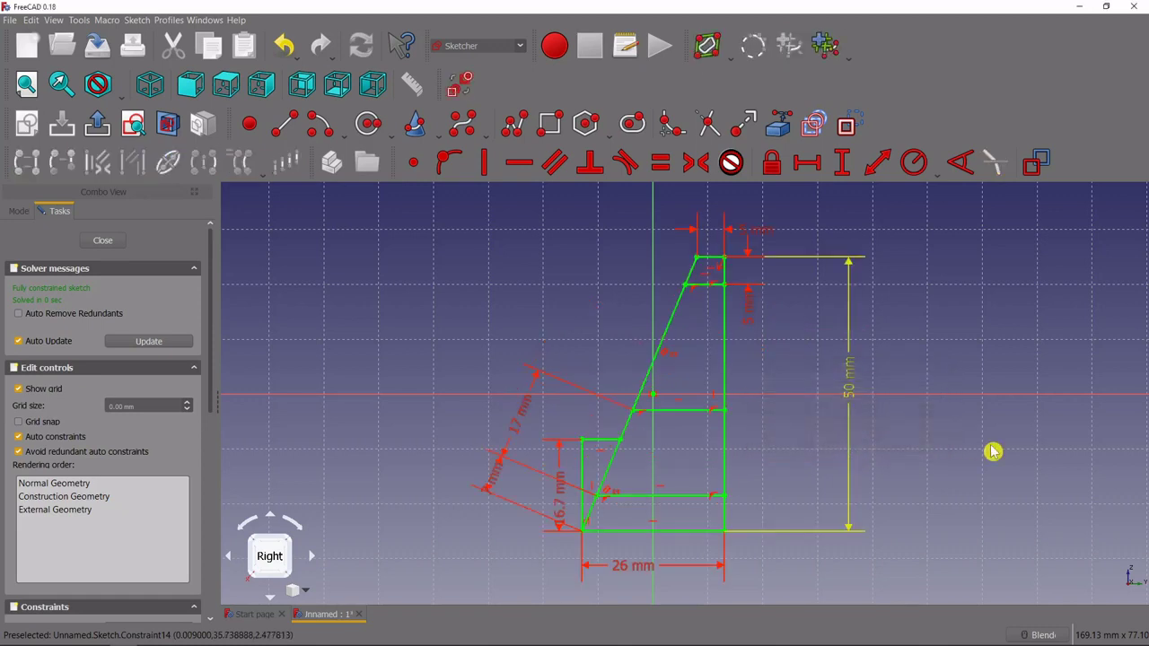
click(109, 247)
mouse_move(662, 415)
middle_down()
mouse_move(744, 385)
mouse_move(830, 393)
mouse_move(787, 422)
mouse_move(705, 425)
mouse_move(633, 390)
mouse_move(615, 397)
mouse_move(712, 397)
middle_up()
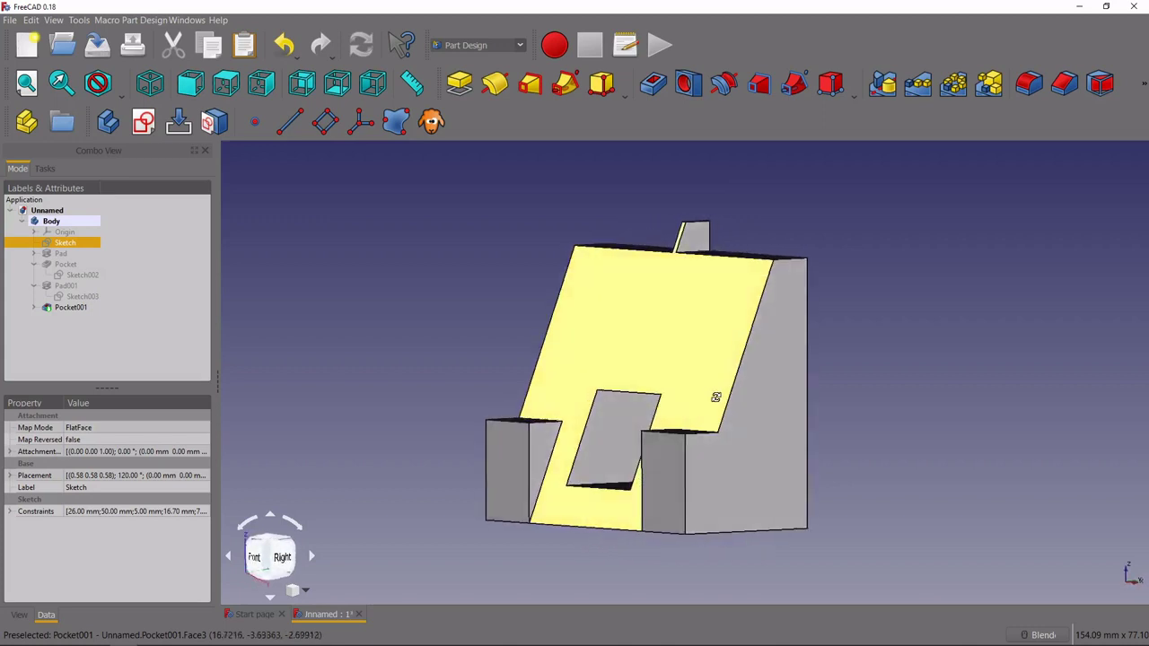
scroll(713, 398, down, 3)
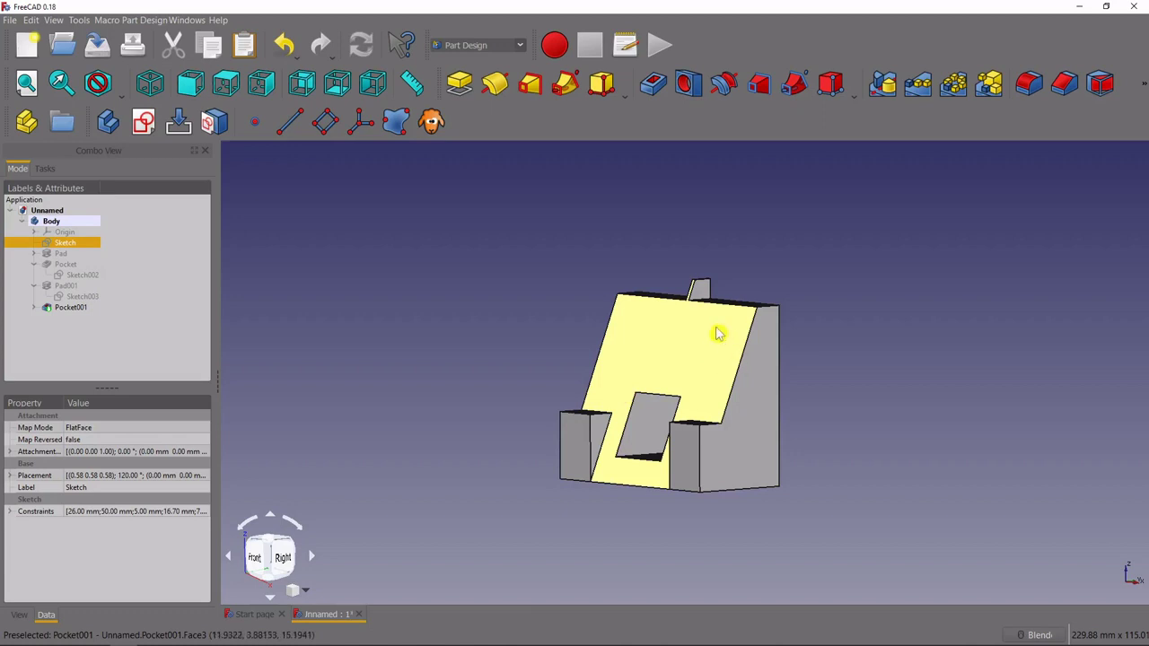
middle_drag(697, 354, 658, 376)
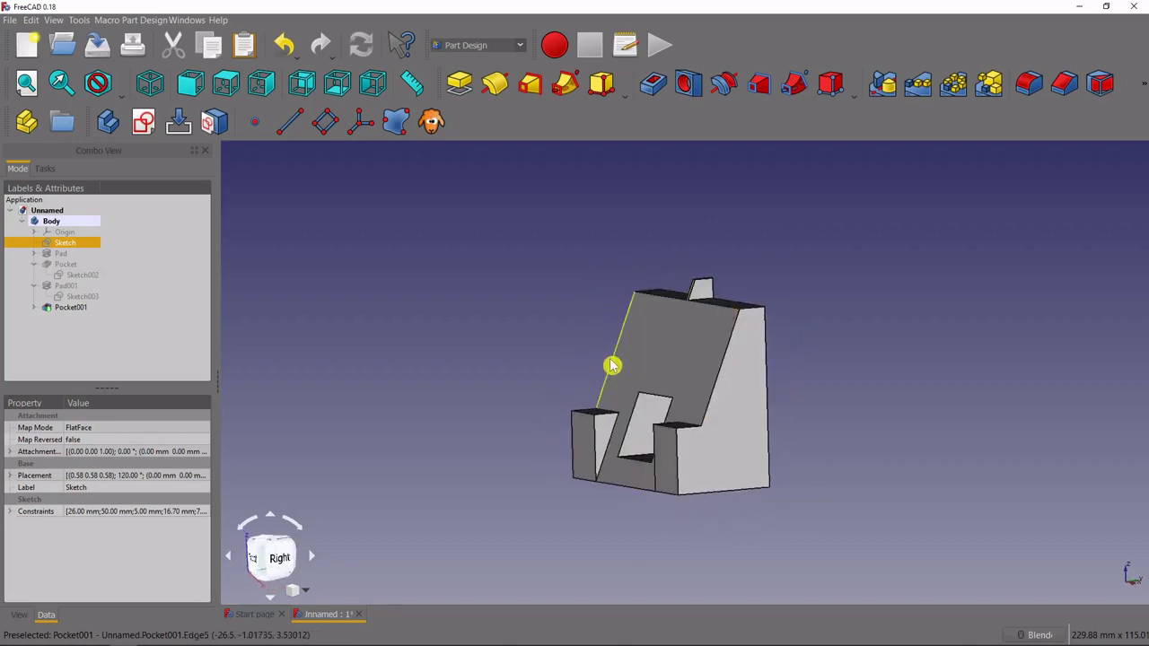
mouse_move(635, 373)
middle_down()
mouse_move(736, 397)
mouse_move(707, 396)
middle_up()
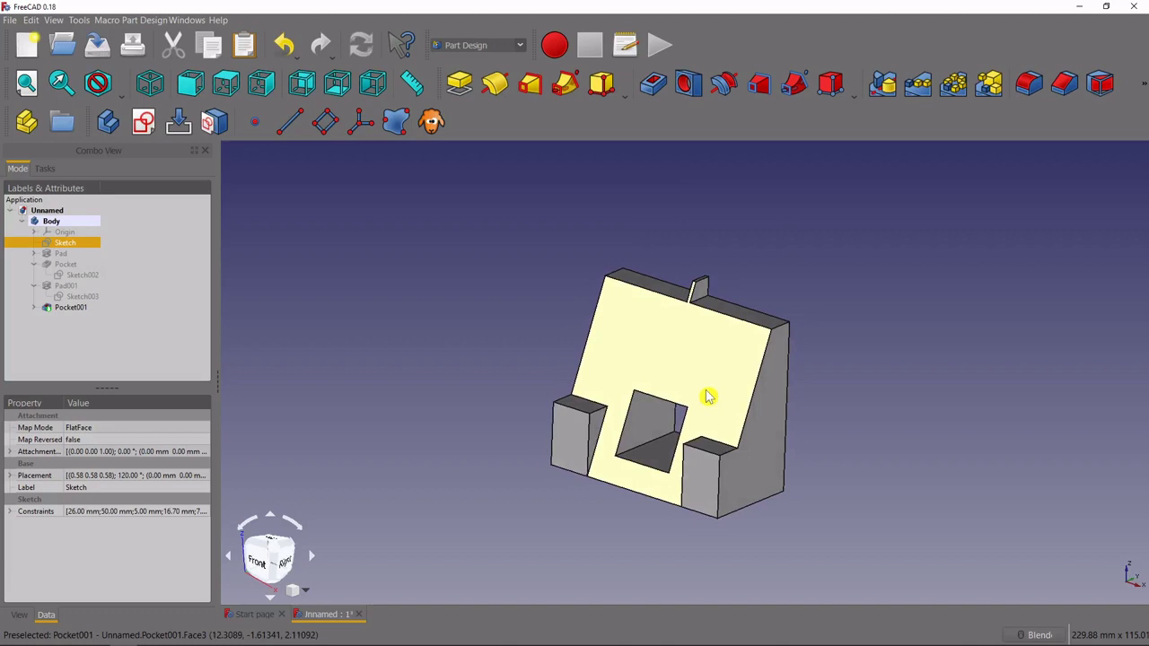